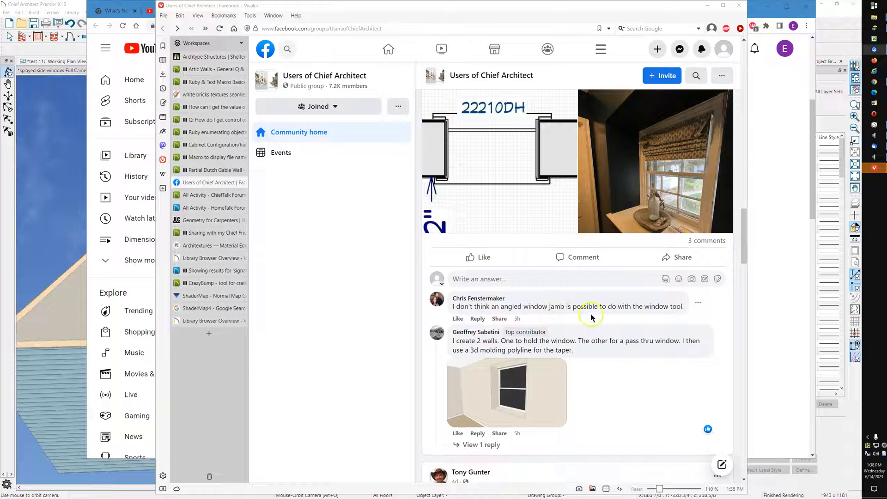
Review the group discussion about angled window jambs and the channel's Doors & Windows playlist in the browser
left_click(632, 179)
scroll(570, 299, "down", 1)
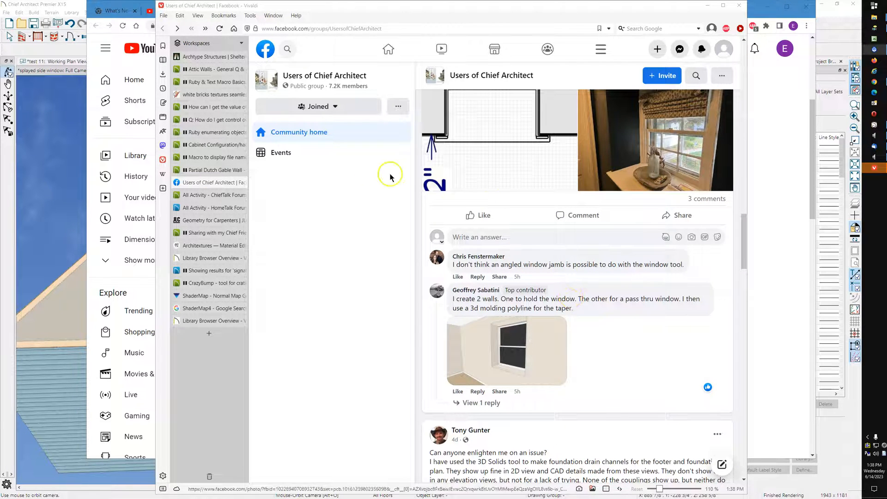
left_click(144, 5)
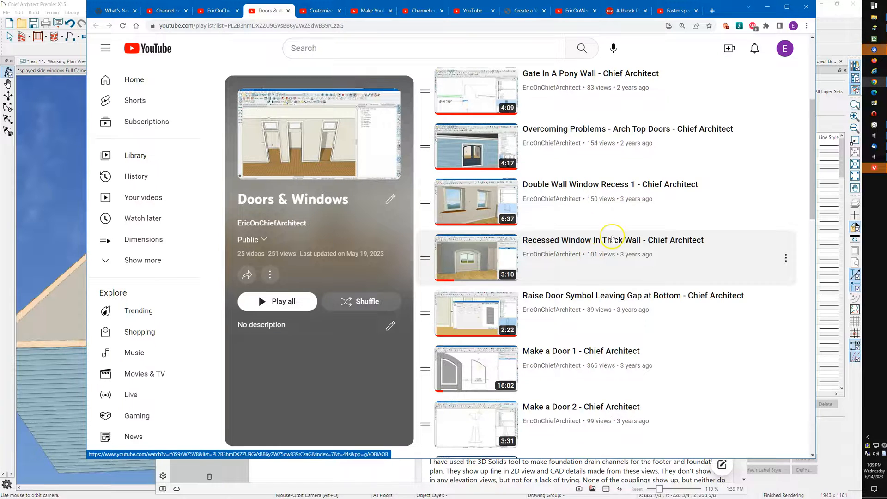
scroll(592, 225, "up", 5)
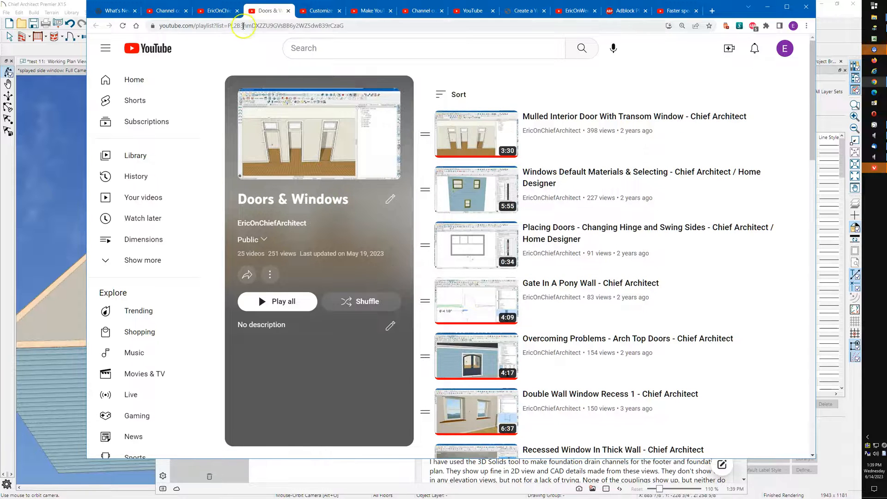
left_click(226, 12)
scroll(333, 129, "up", 3)
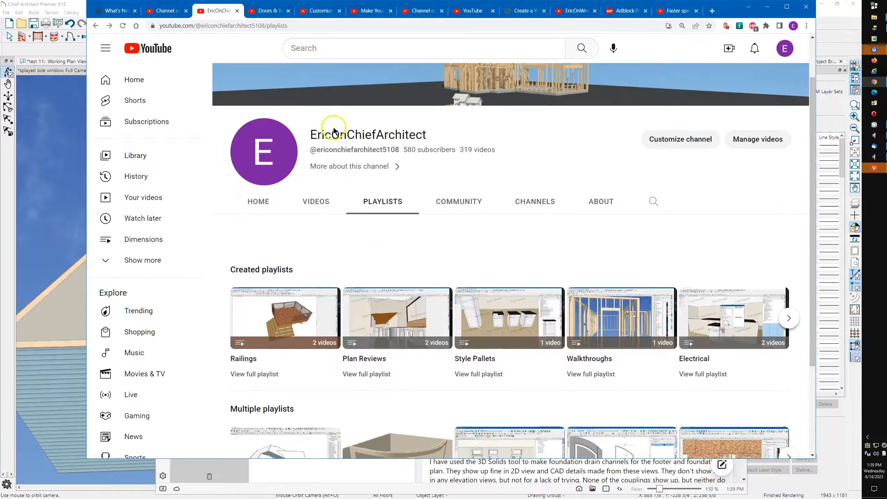
scroll(333, 127, "down", 2)
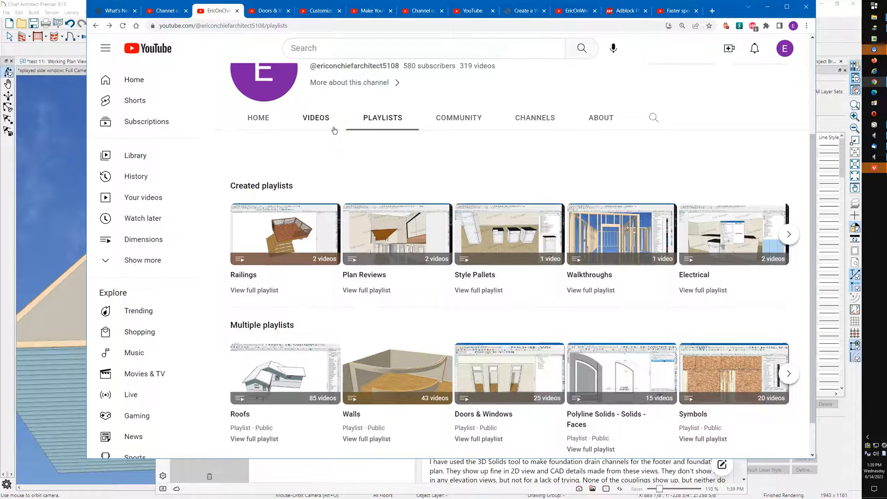
scroll(333, 129, "down", 1)
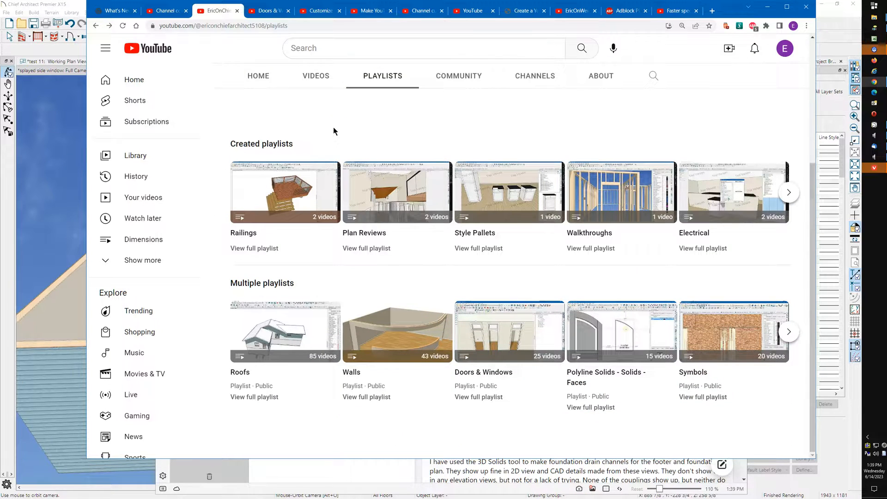
Switch to Chief Architect, look over the 3D room model from above and bring up the splayed side window plan
left_click(76, 3)
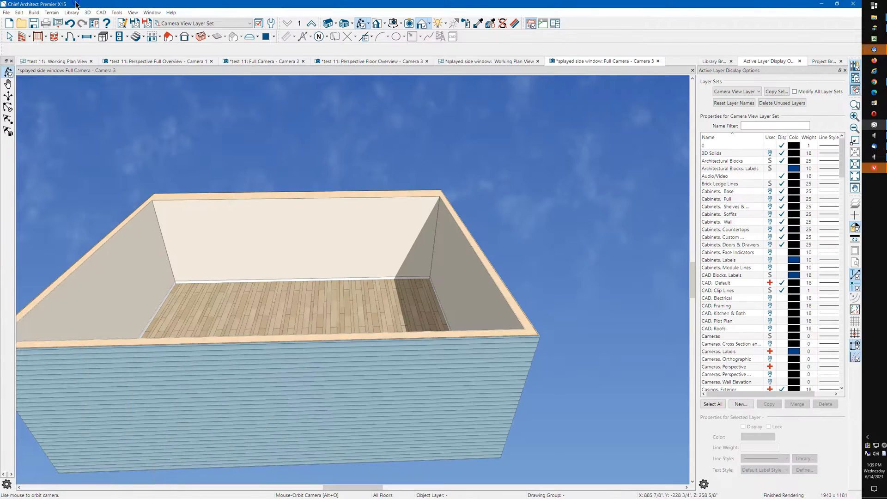
left_click_drag(340, 123, 386, 162)
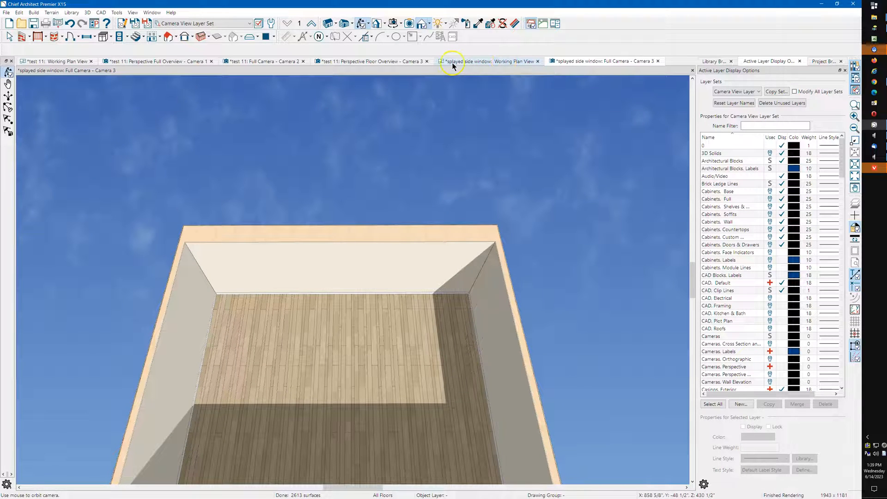
scroll(417, 123, "down", 2)
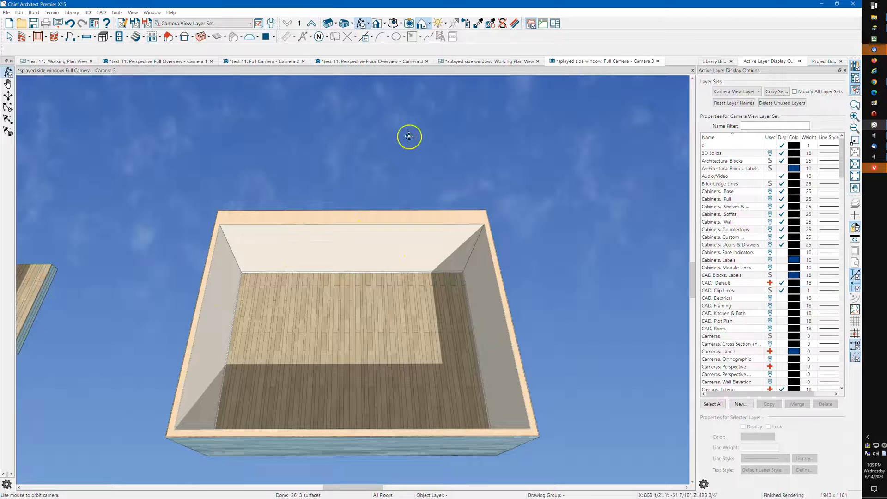
left_click(473, 62)
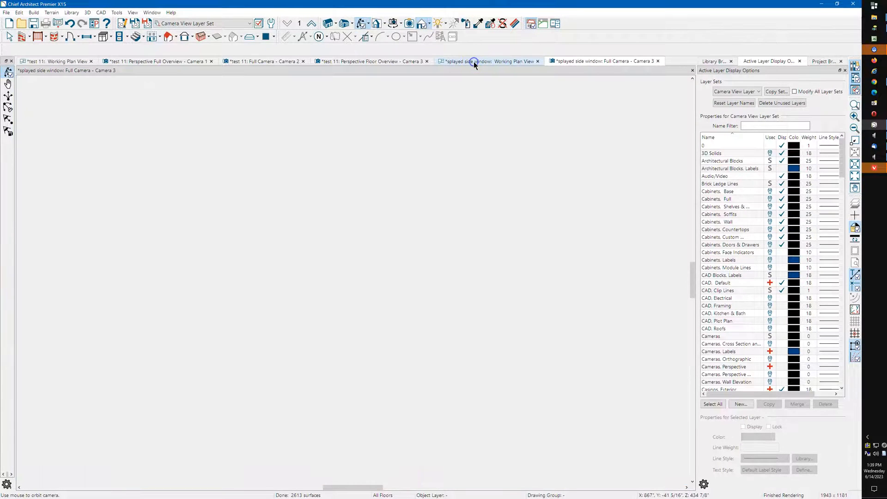
scroll(599, 165, "down", 2)
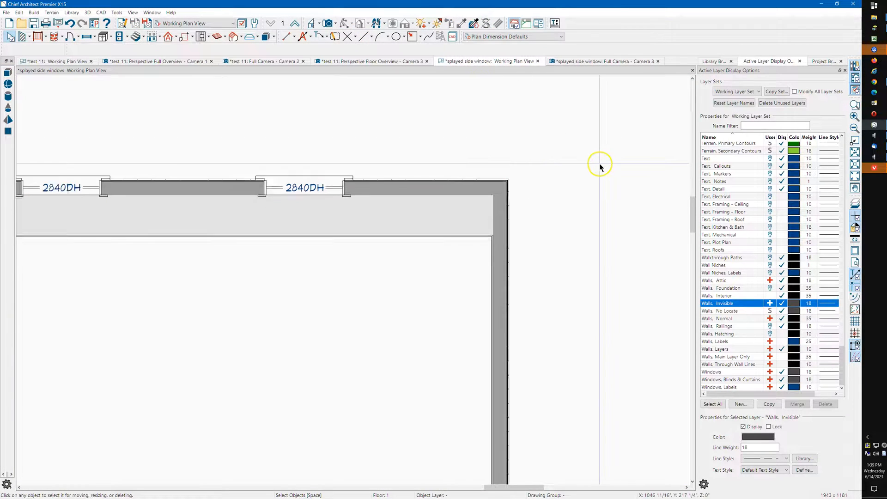
Examine how the outer wall holding the 2840DH windows sits against the thick inner wall in plan
left_click(400, 187)
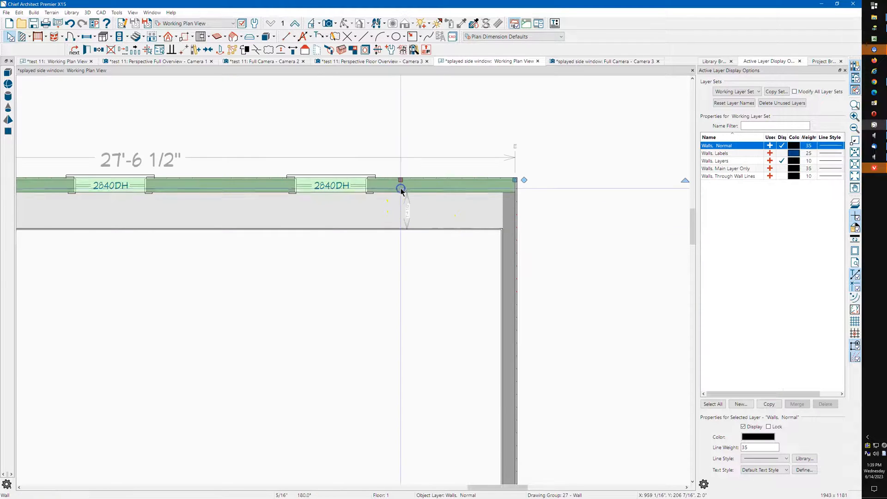
left_click(393, 213)
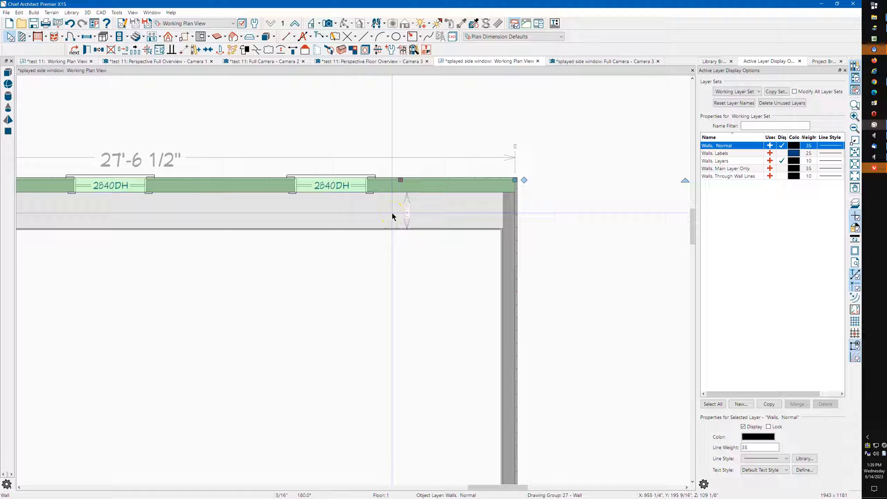
left_click(422, 186)
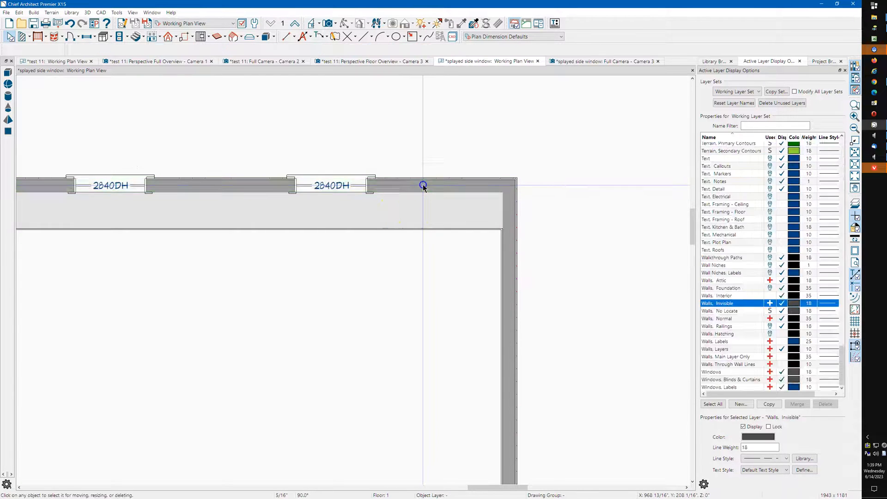
left_click(376, 218)
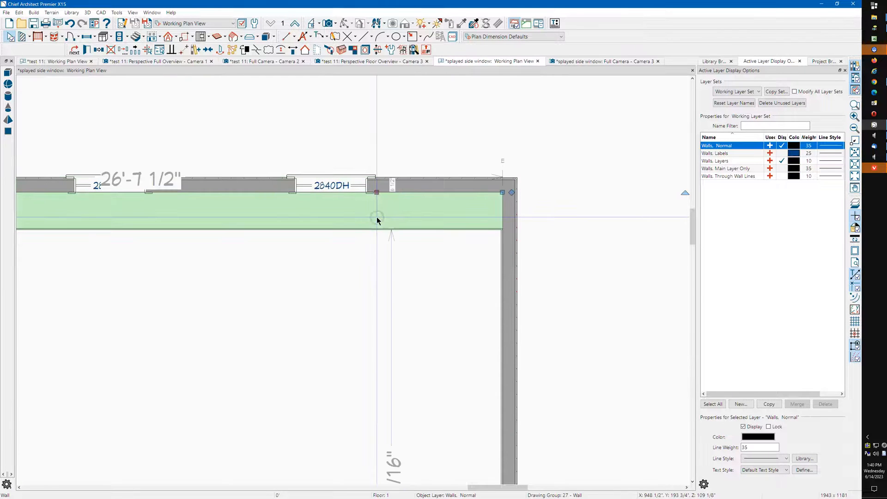
middle_click_drag(376, 217, 391, 215)
scroll(437, 193, "up", 1)
left_click(437, 192)
scroll(437, 195, "up", 3)
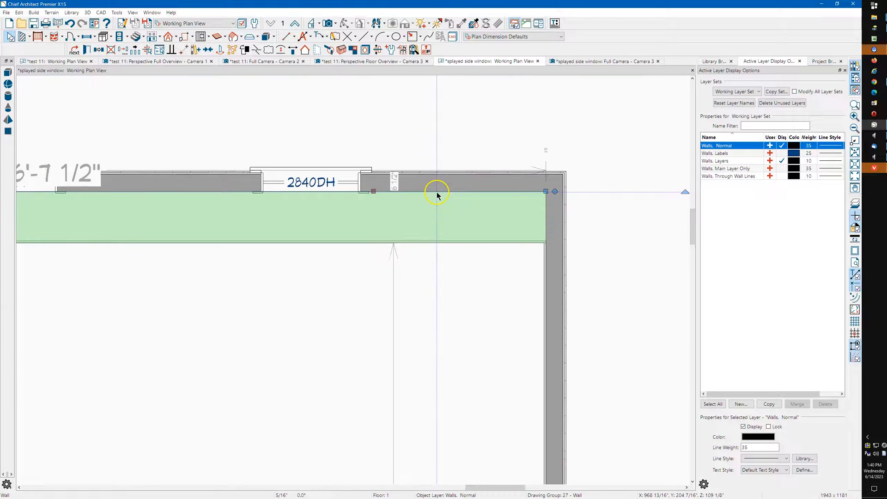
key("Escape")
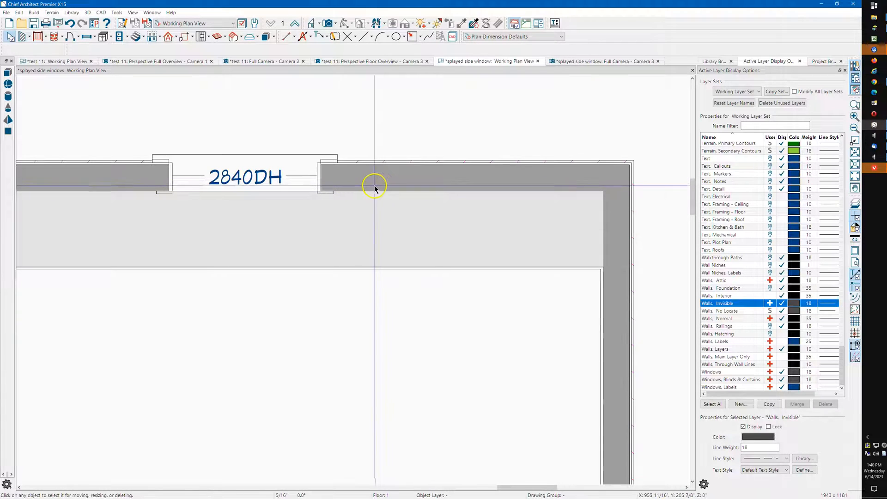
left_click(397, 181)
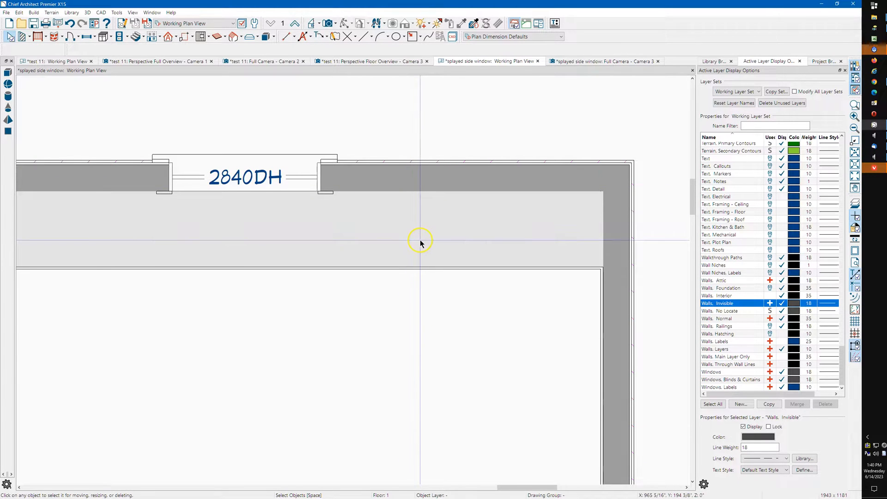
scroll(450, 186, "down", 1)
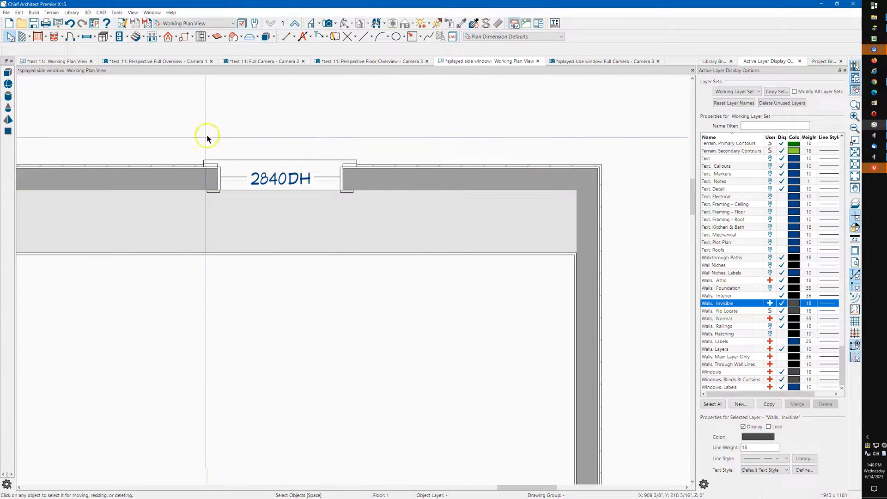
middle_click_drag(389, 193, 424, 199)
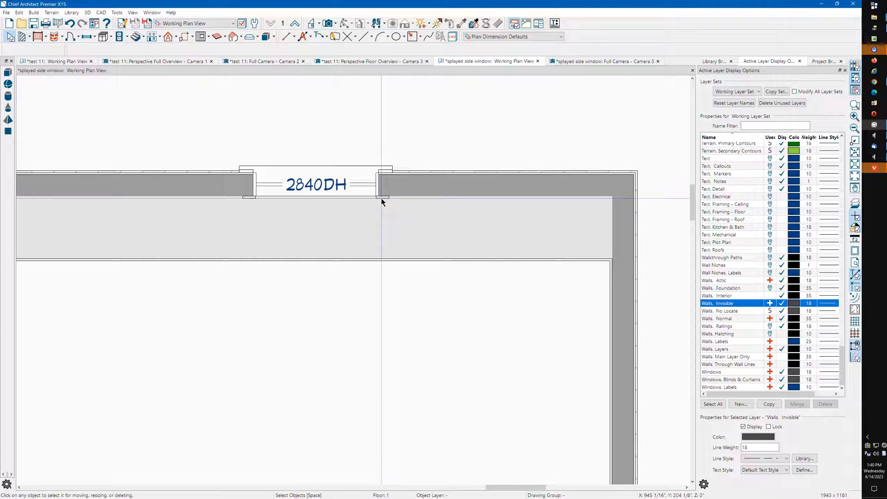
left_click(408, 203)
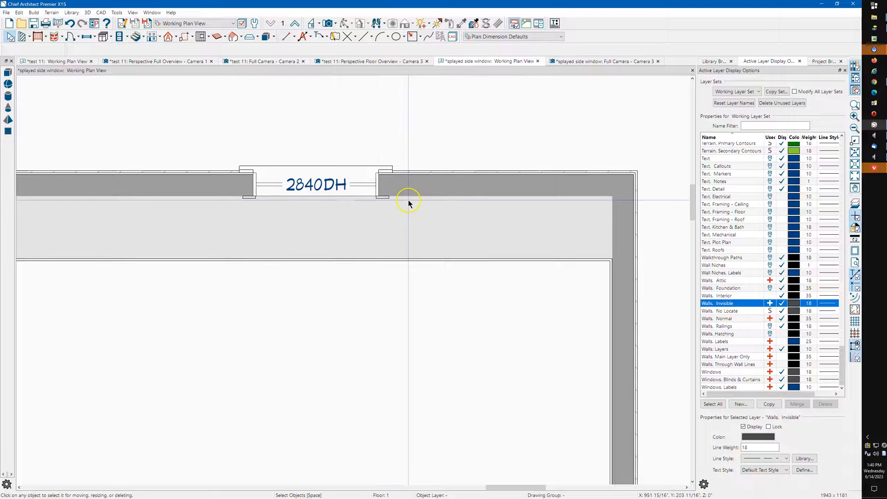
scroll(408, 201, "down", 3)
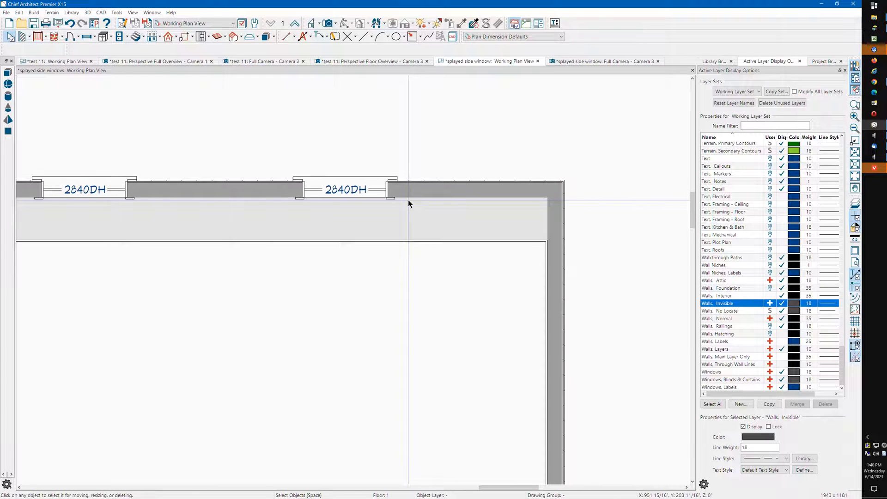
middle_click_drag(317, 217, 337, 220)
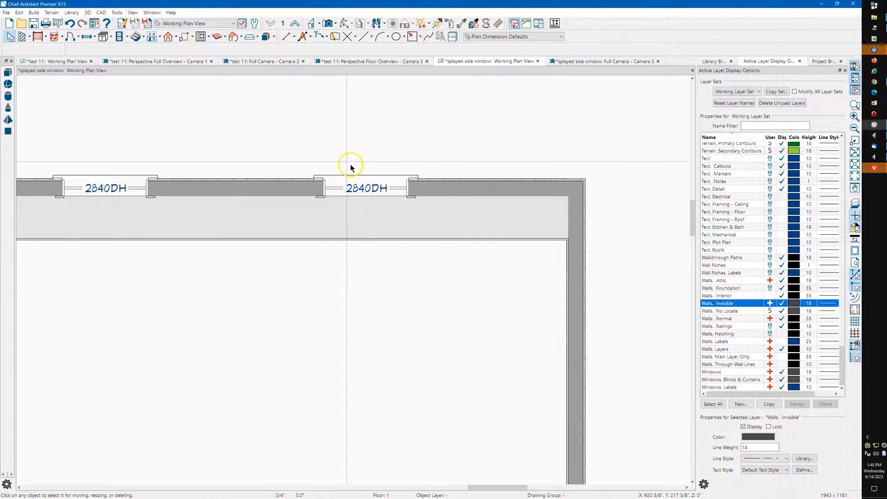
left_click(610, 123)
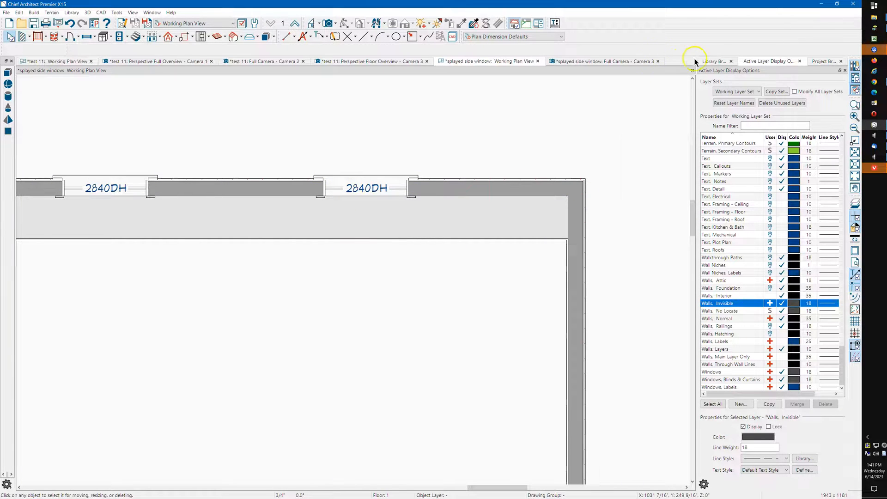
Place the library symbol "window sides 4" on the inner wall and center it on the 2840DH window nearest the corner
left_click(713, 62)
left_click(741, 202)
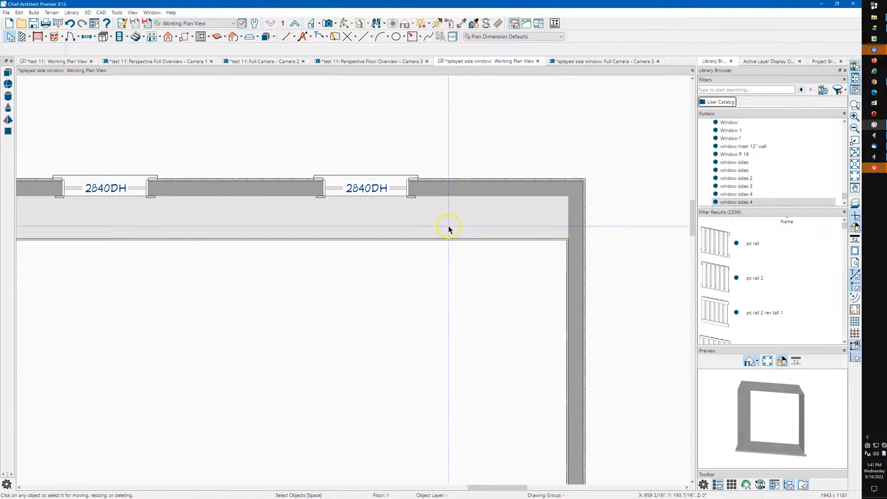
left_click(726, 204)
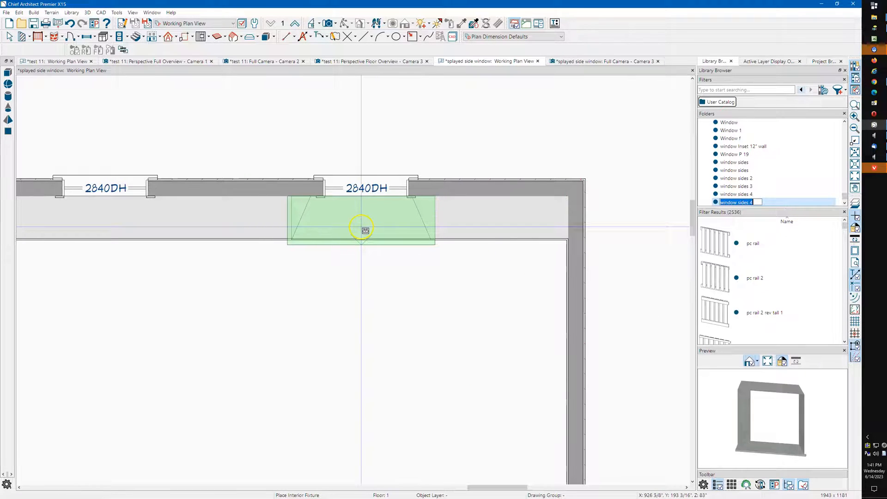
left_click(359, 230)
key("space")
left_click(355, 230)
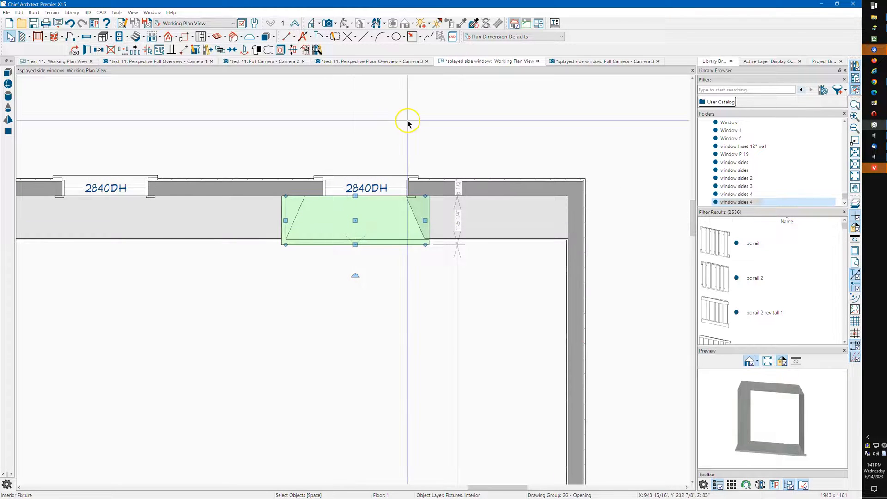
left_click(232, 50)
left_click(360, 181)
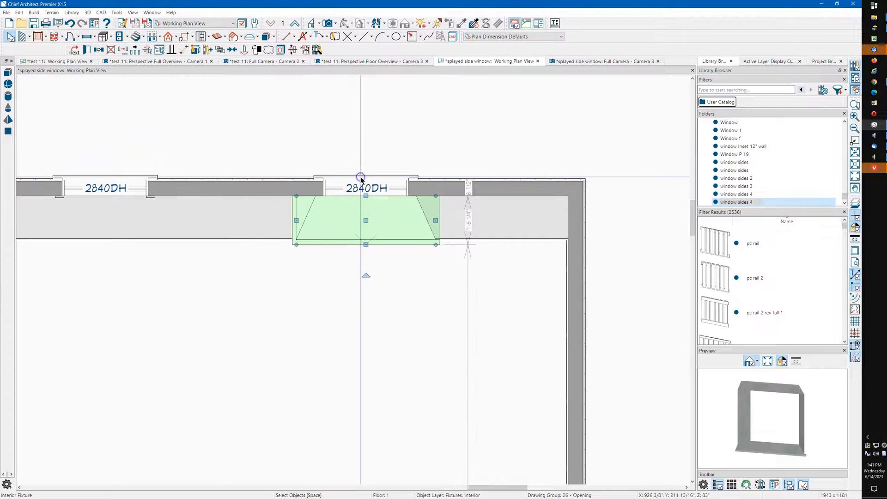
Inspect the splayed jambs, sill and head around the window from inside the room in the 3D camera view
left_click(585, 63)
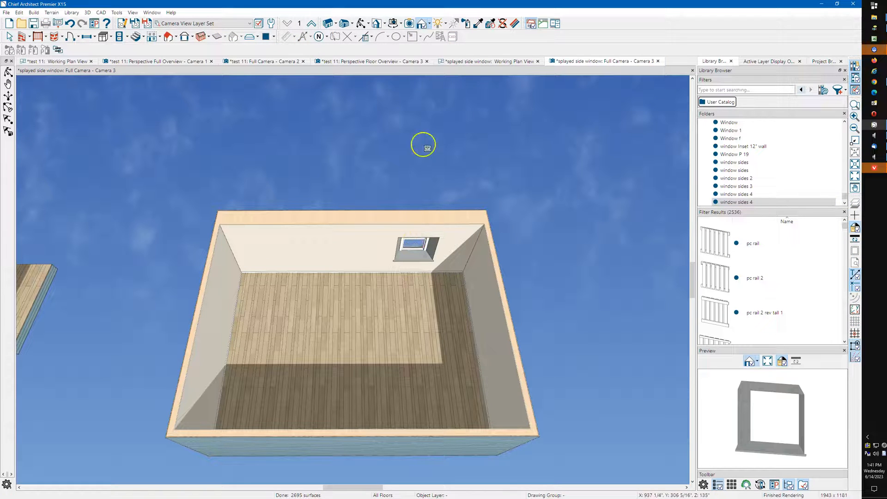
left_click(361, 23)
left_click_drag(404, 266, 410, 186)
scroll(414, 261, "up", 5)
scroll(417, 241, "up", 4)
middle_click_drag(411, 174, 411, 216)
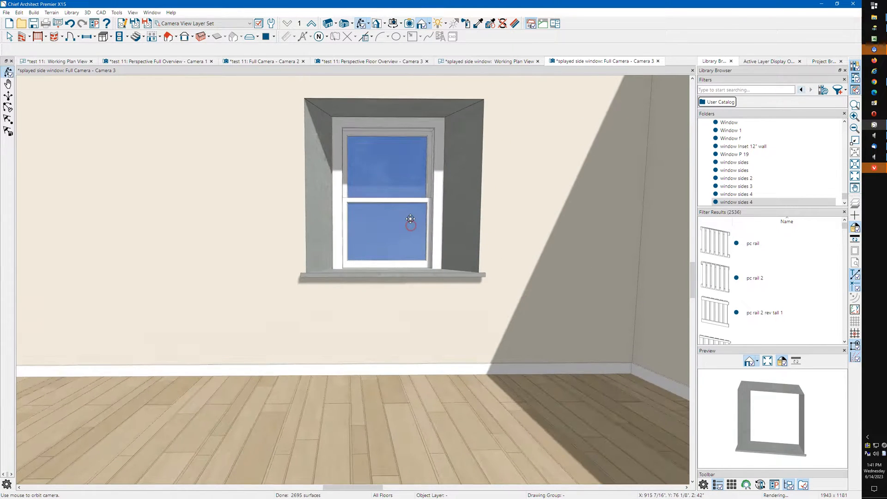
mouse_move(432, 180)
left_mouse_down()
mouse_move(387, 185)
mouse_move(426, 195)
left_mouse_up()
left_click_drag(346, 285, 364, 274)
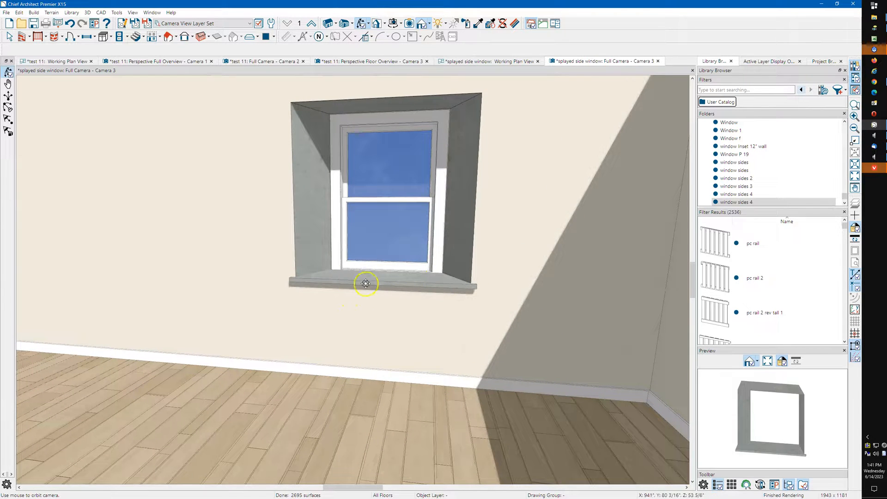
scroll(355, 277, "up", 1)
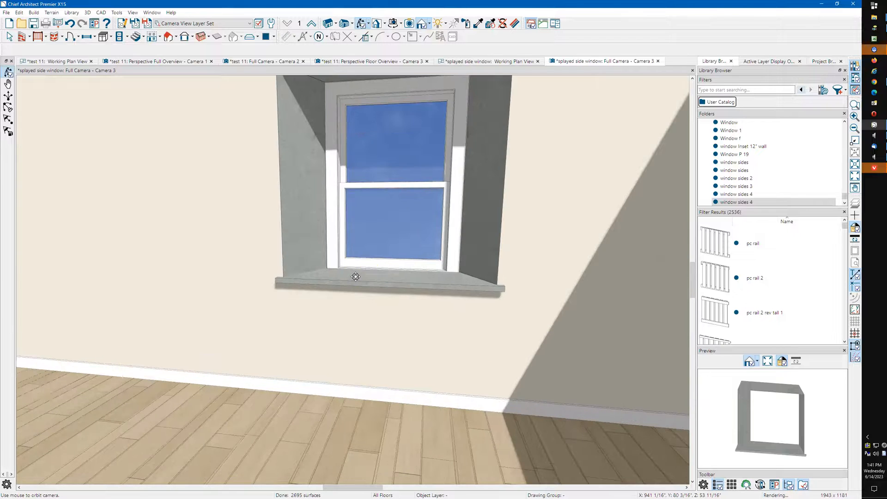
middle_click_drag(360, 275, 365, 303)
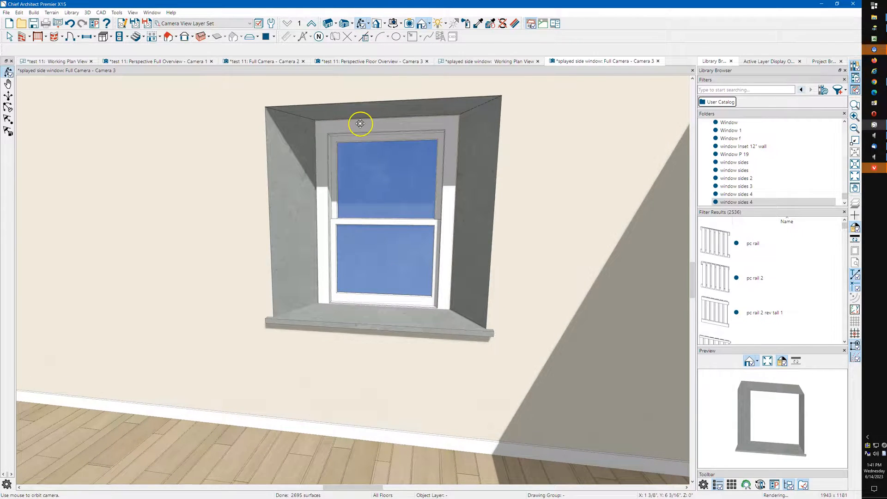
middle_click_drag(362, 118, 362, 168)
scroll(363, 167, "up", 2)
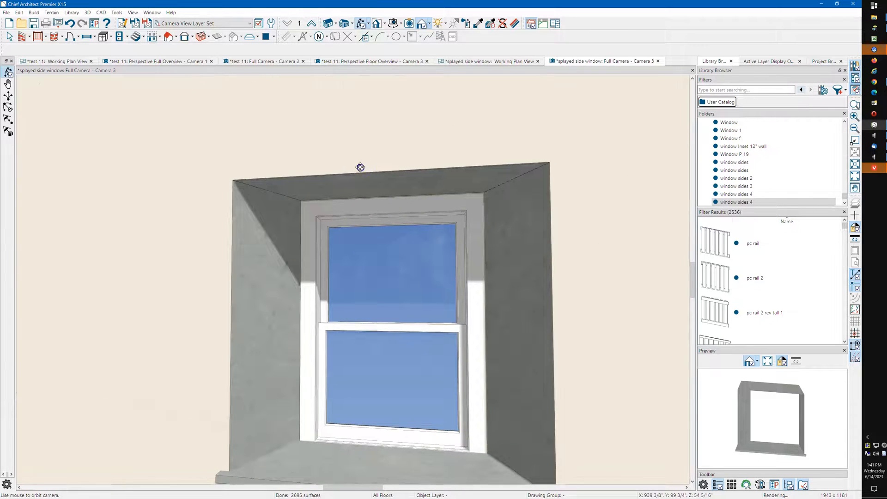
Examine the head and upper jambs of the splayed window opening from below in the 3D camera view
left_click_drag(361, 167, 361, 134)
key("space")
left_click(368, 162)
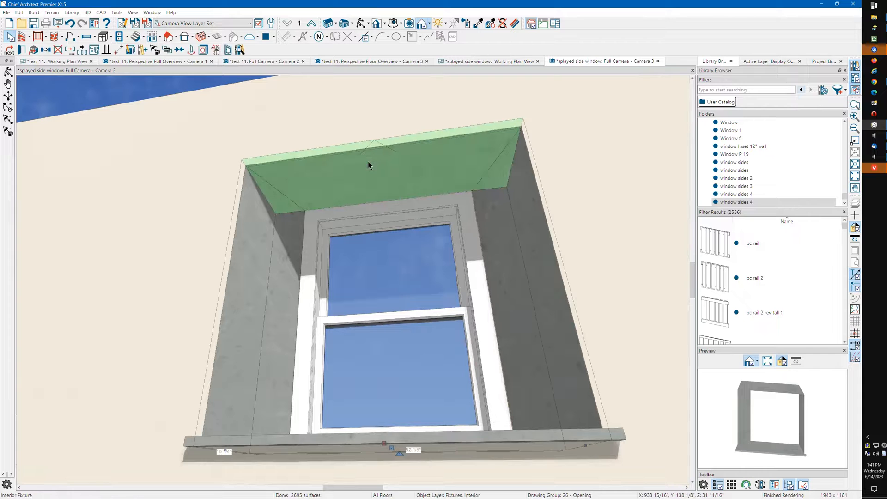
key("Escape")
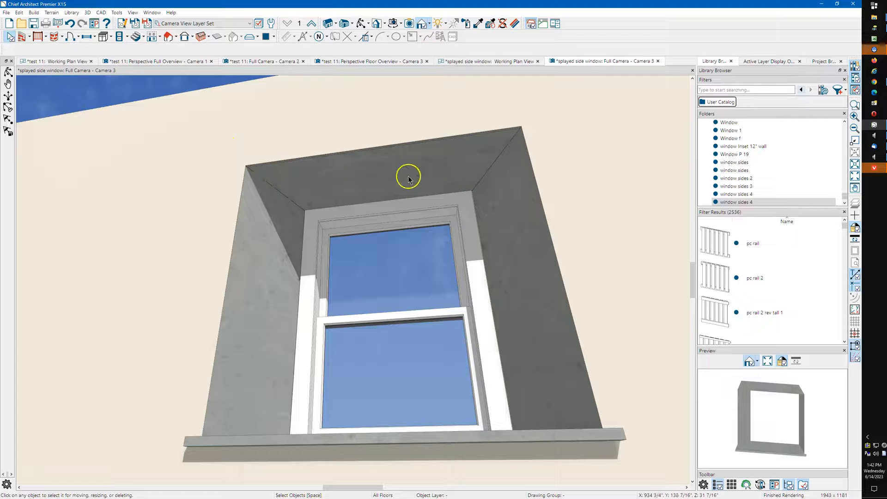
scroll(438, 175, "down", 1)
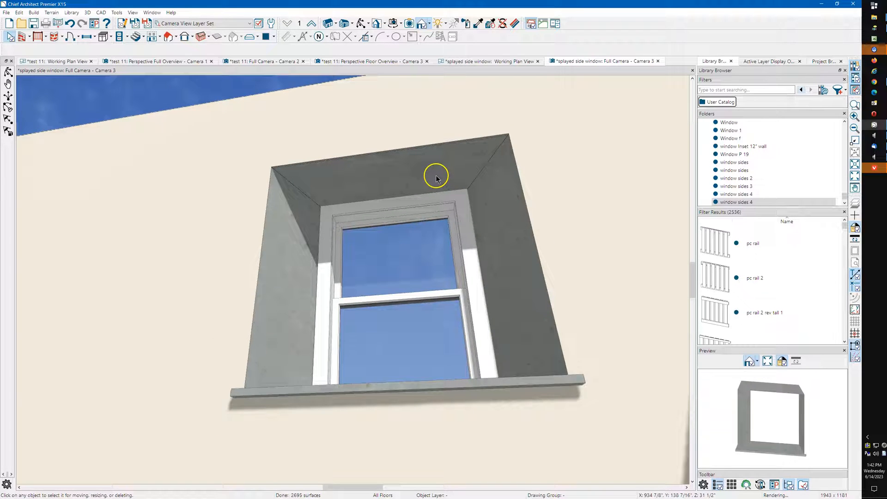
scroll(437, 177, "down", 1)
Return to the working plan and move the 2840DH window farthest from the splayed jamb farther away from the middle window
left_click(499, 61)
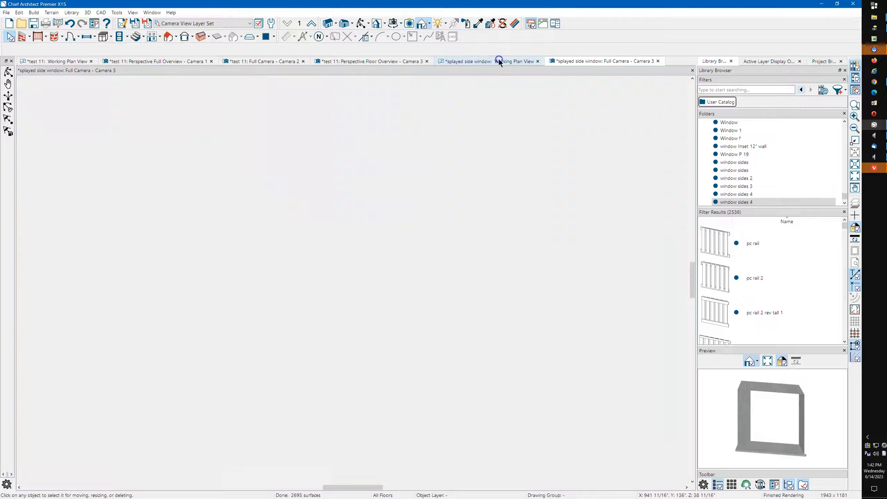
scroll(541, 184, "down", 3)
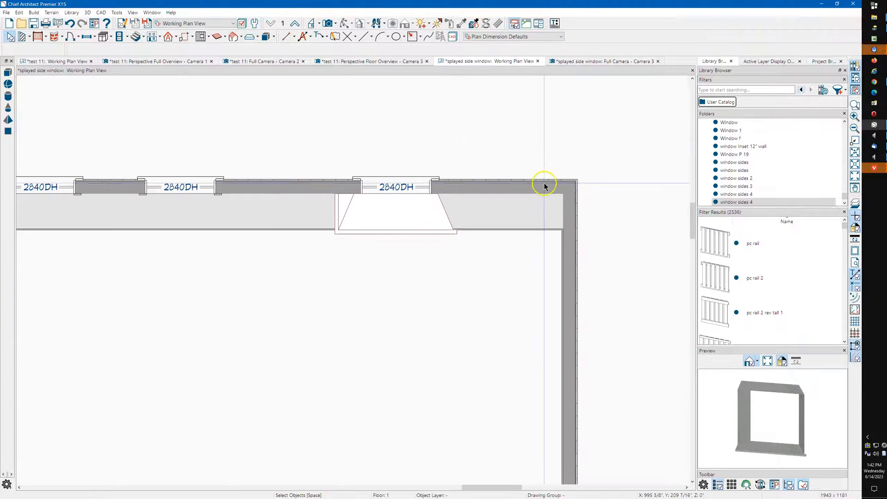
scroll(596, 175, "down", 1)
scroll(234, 198, "up", 3)
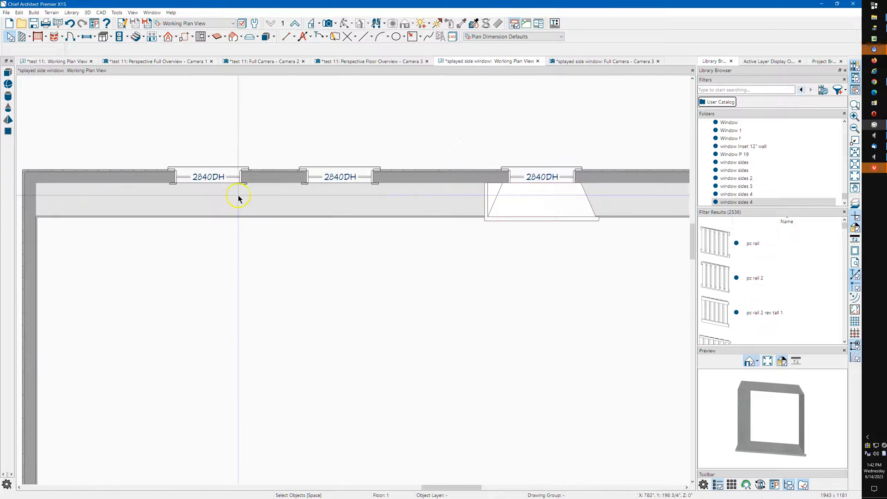
left_click(201, 172)
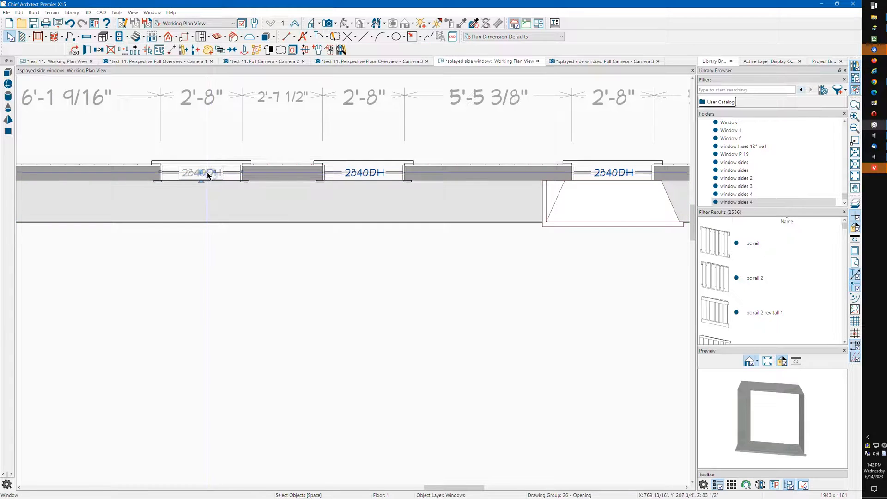
left_click_drag(201, 172, 126, 172)
scroll(341, 173, "up", 1)
key("Escape")
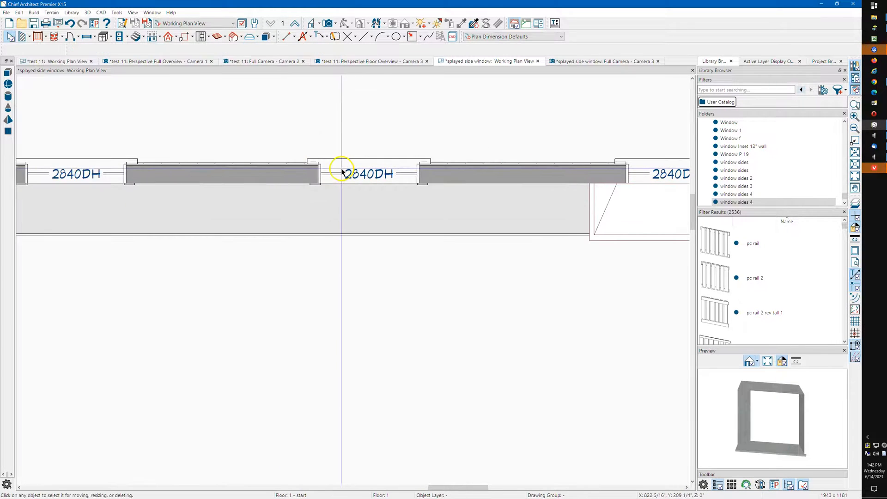
Examine the shape of the splayed jamb symbol and the spacing of the three 2840DH windows along the double wall in plan
scroll(291, 125, "down", 1)
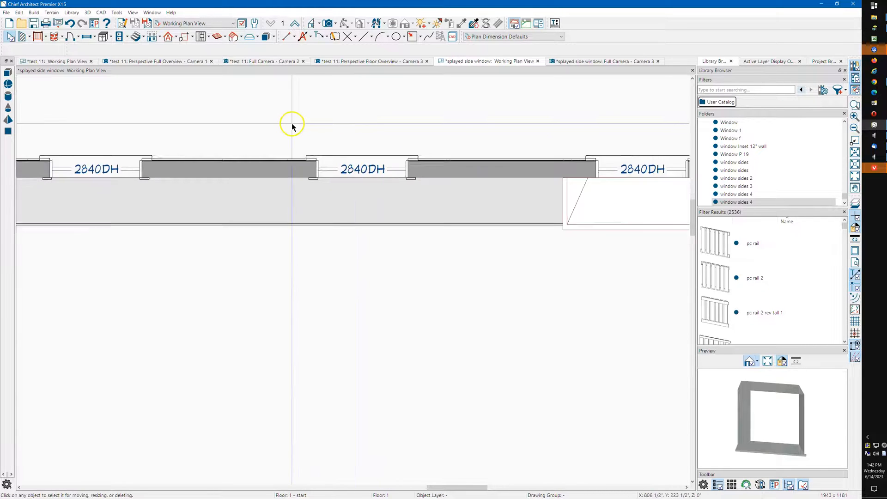
scroll(316, 127, "down", 1)
scroll(269, 123, "down", 1)
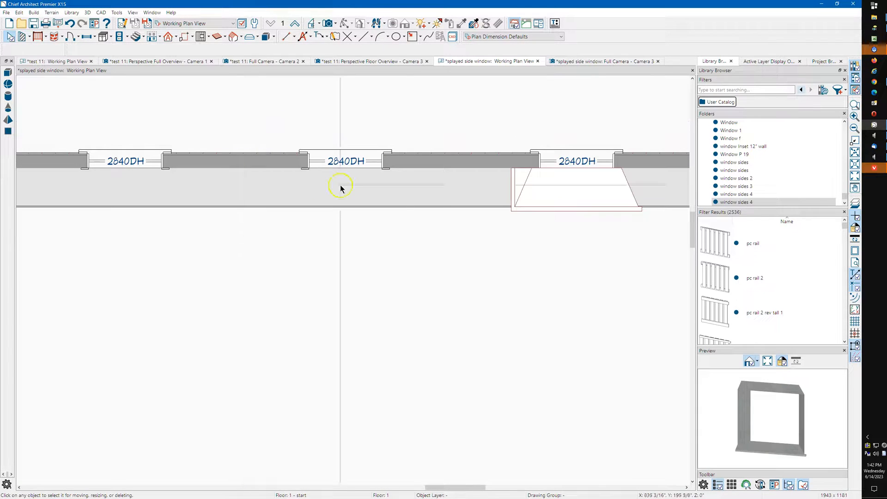
middle_click_drag(610, 189, 531, 190)
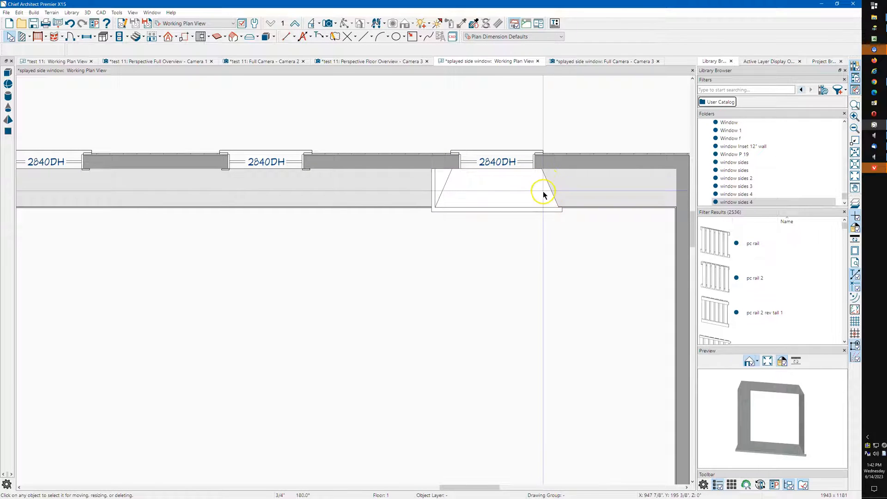
scroll(554, 194, "up", 2)
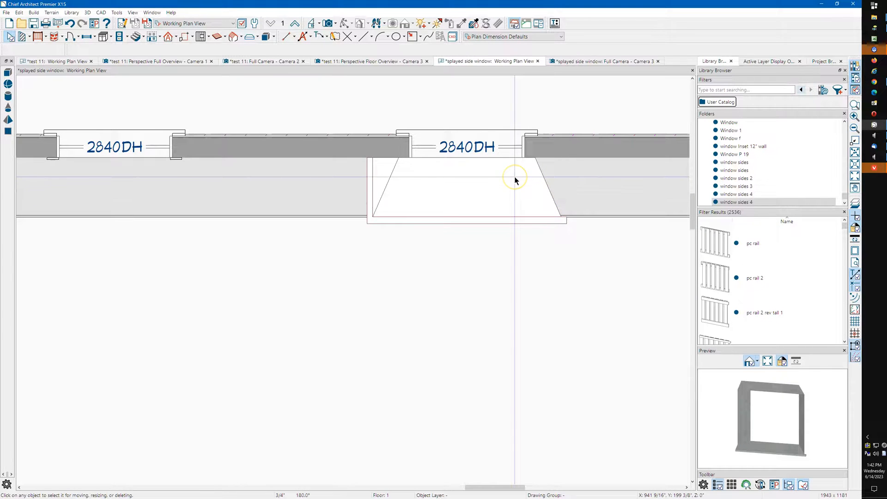
scroll(554, 189, "down", 1)
scroll(554, 196, "down", 1)
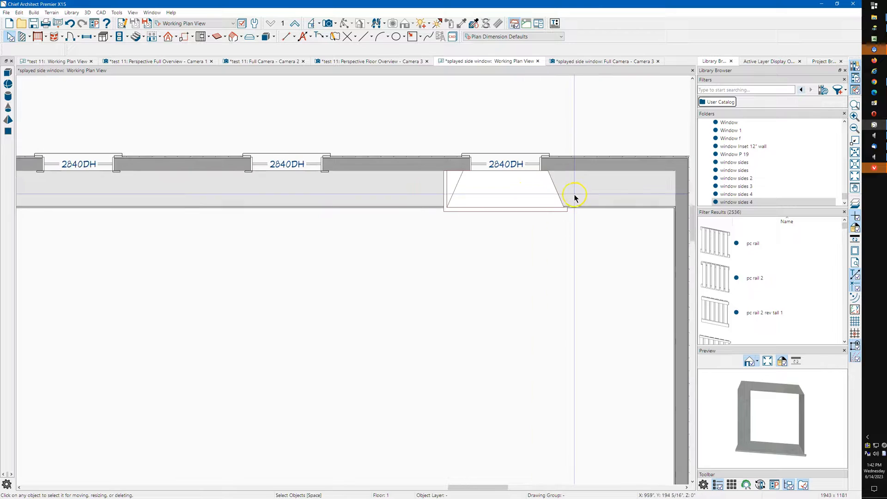
scroll(581, 196, "down", 1)
scroll(549, 191, "down", 1)
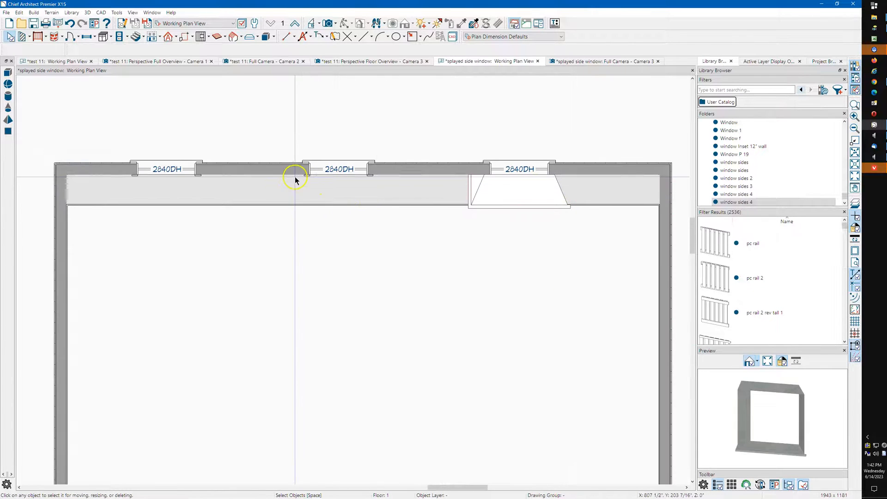
Draw a rectangular 3D solid about 6" wide and 16 1/2" deep across the inner wall, beside the middle 2840DH window
left_click(266, 38)
scroll(291, 182, "up", 3)
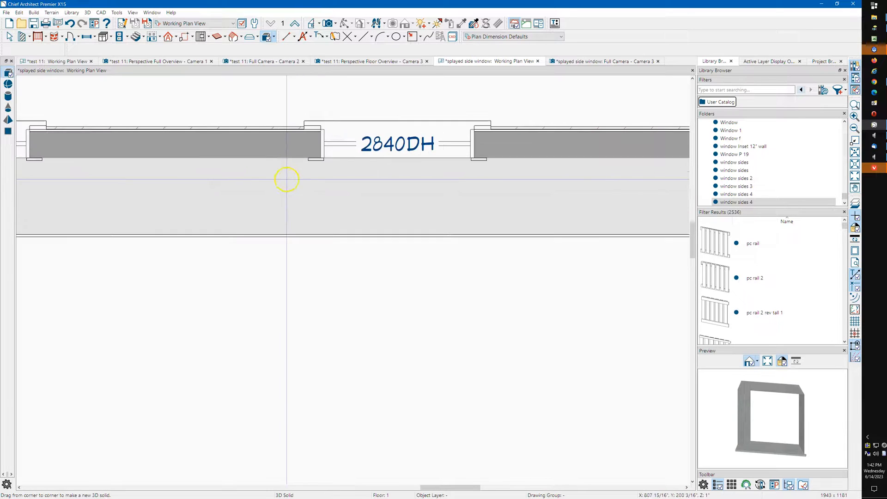
scroll(286, 179, "up", 1)
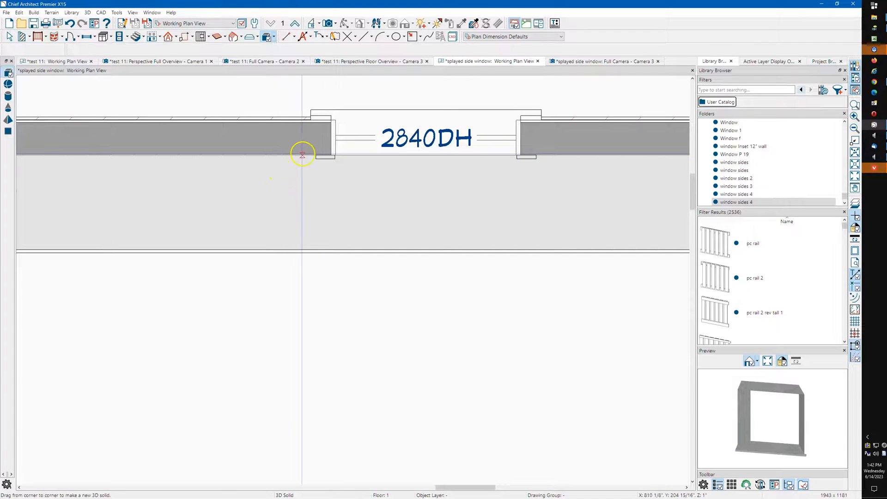
left_click_drag(312, 155, 277, 254)
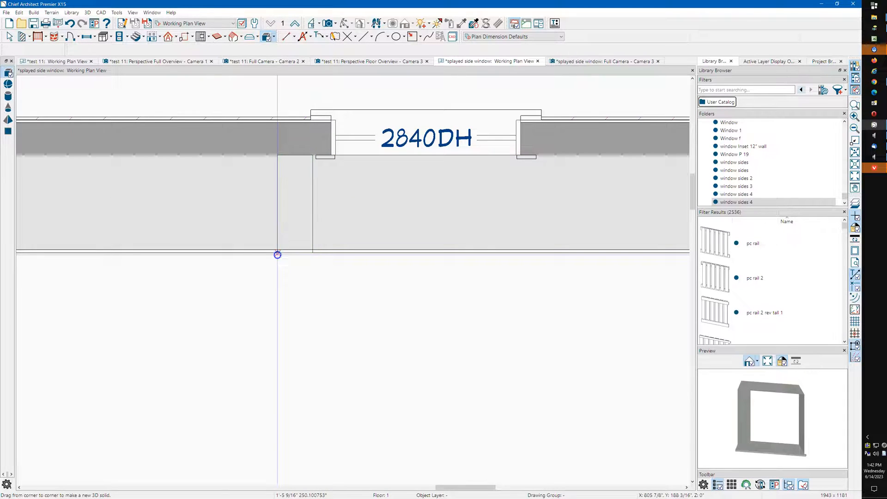
left_click(277, 259)
key("space")
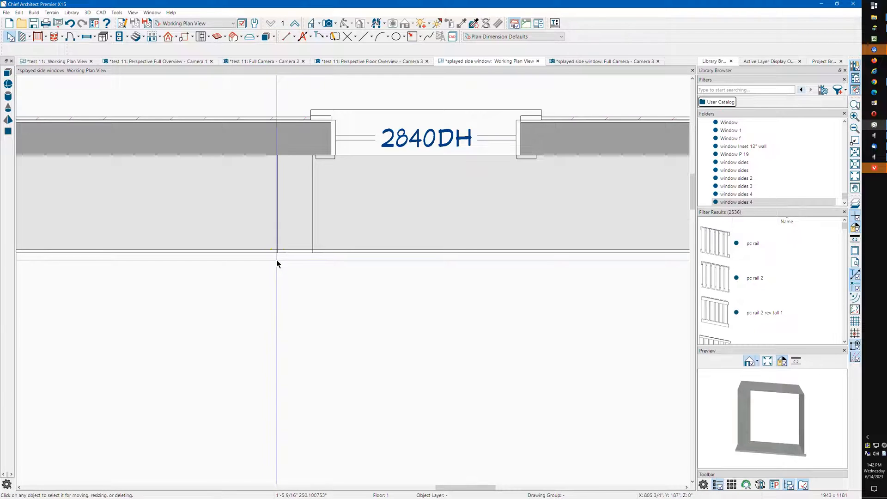
Move the 3D solid's room-side corner nearest the window 6" away from the window, making the solid a triangular wedge
left_click(312, 203)
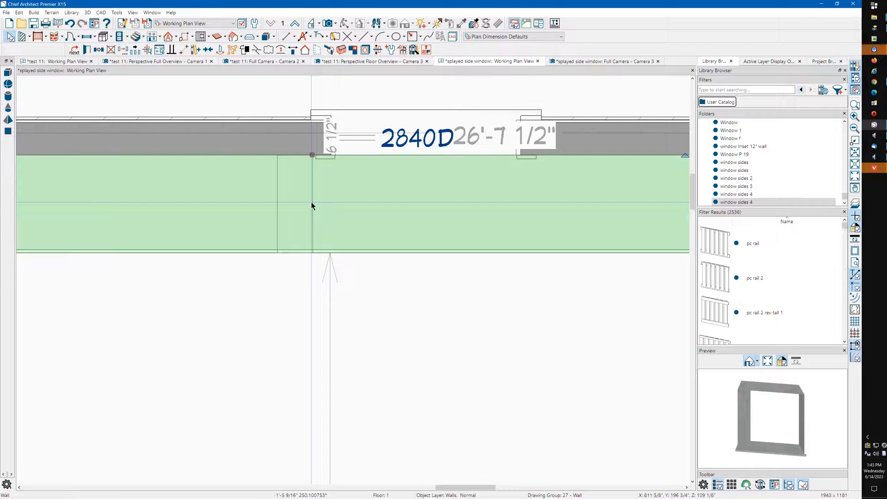
left_click(283, 241)
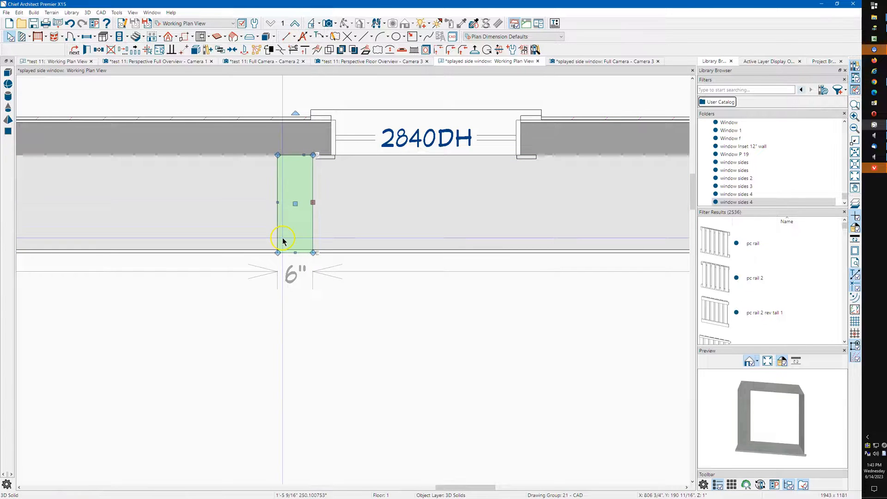
scroll(256, 239, "up", 1)
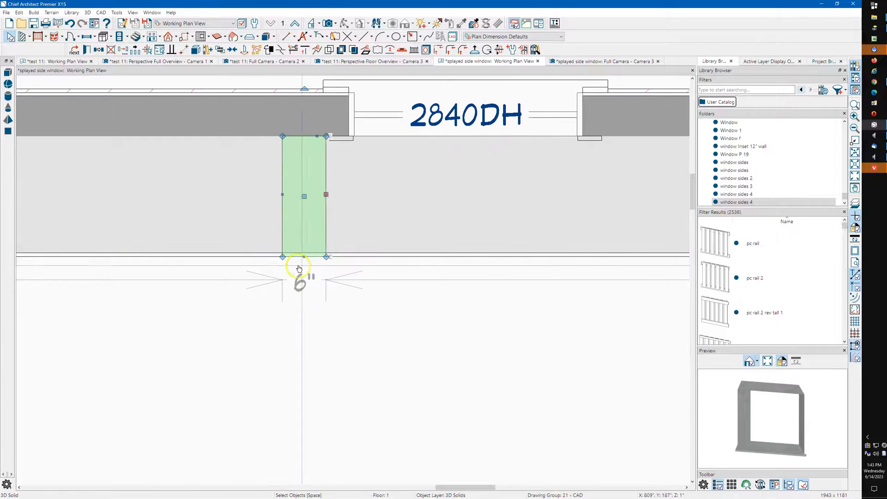
left_click_drag(326, 255, 285, 257)
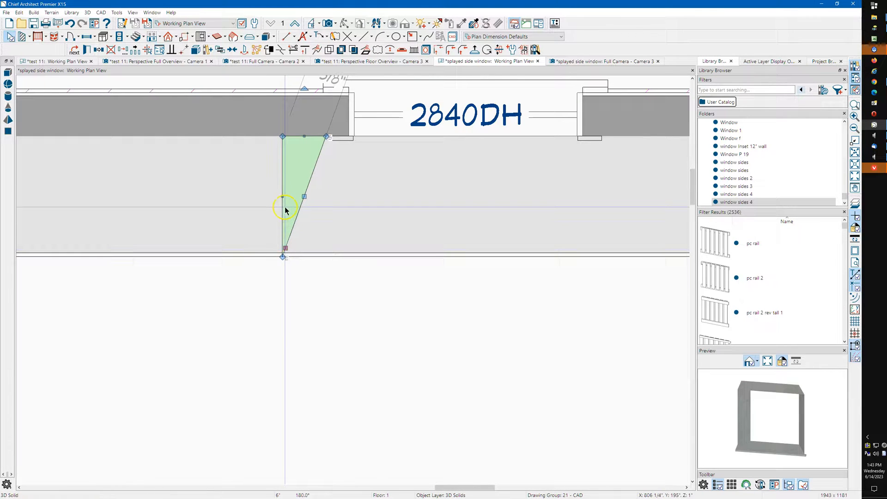
scroll(318, 126, "up", 3)
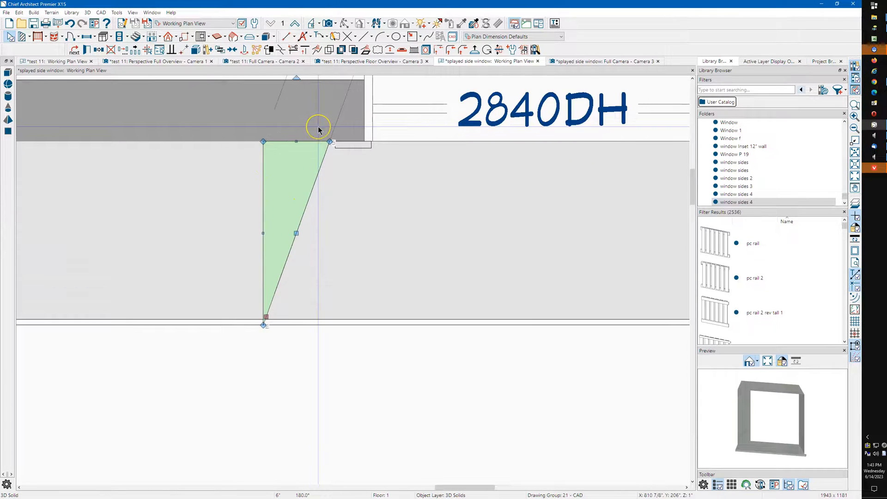
scroll(318, 130, "up", 1)
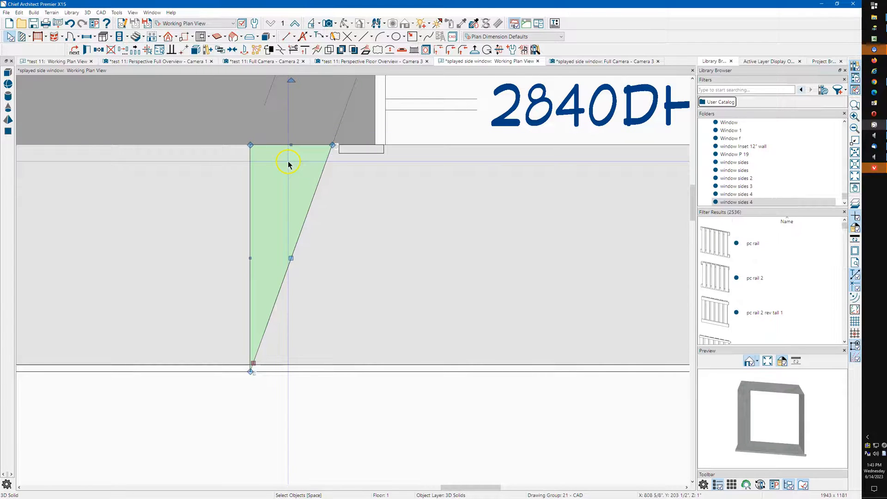
scroll(297, 144, "down", 3)
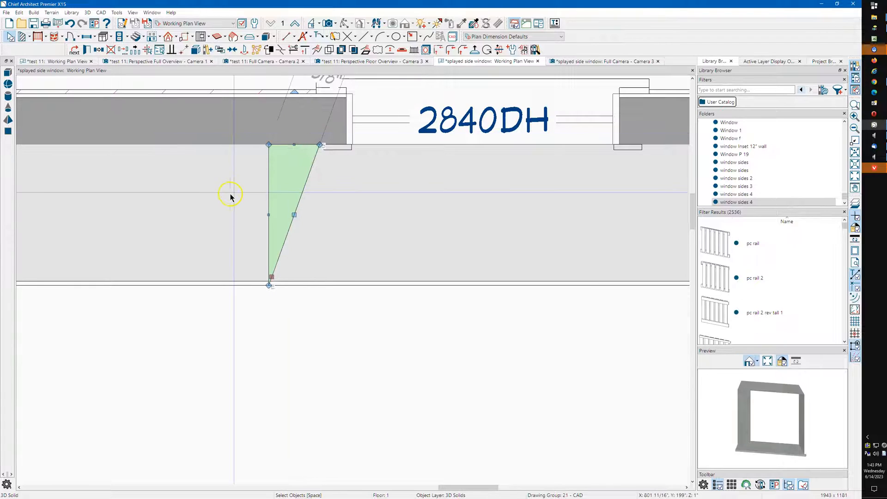
left_click(281, 176)
double_click(281, 177)
key("Escape")
Lock the "Walls, Normal" layer and check beside the window that the wedge-shaped solid can be selected instead of the wall
left_click(255, 118)
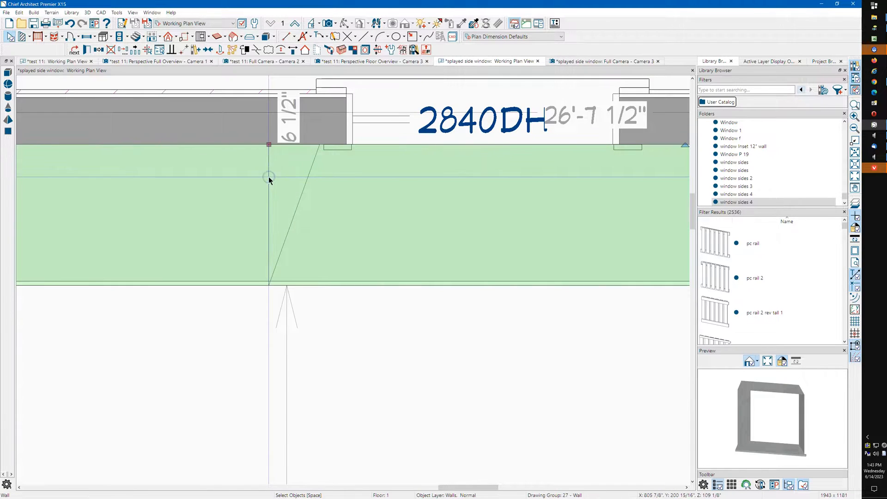
left_click(245, 197)
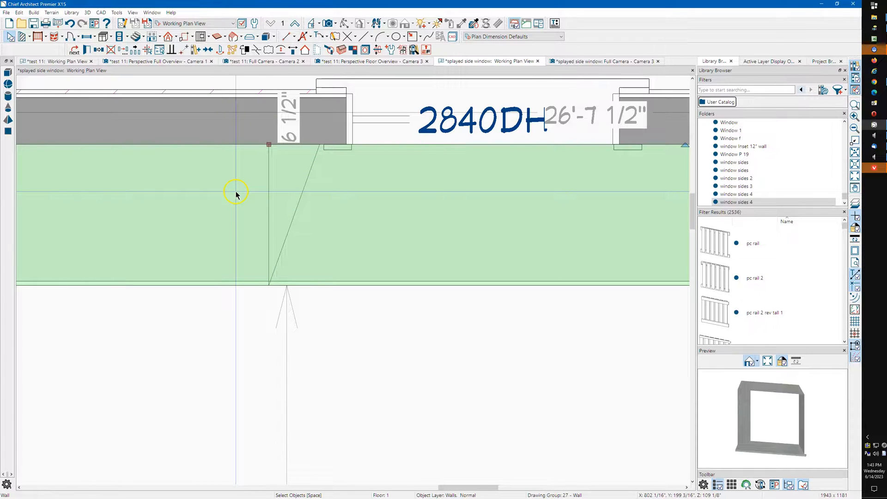
left_click(211, 181)
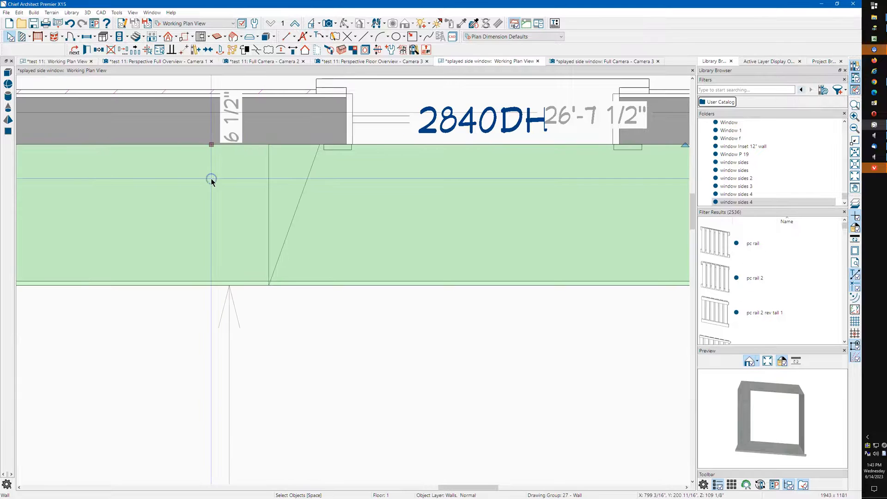
left_click(763, 61)
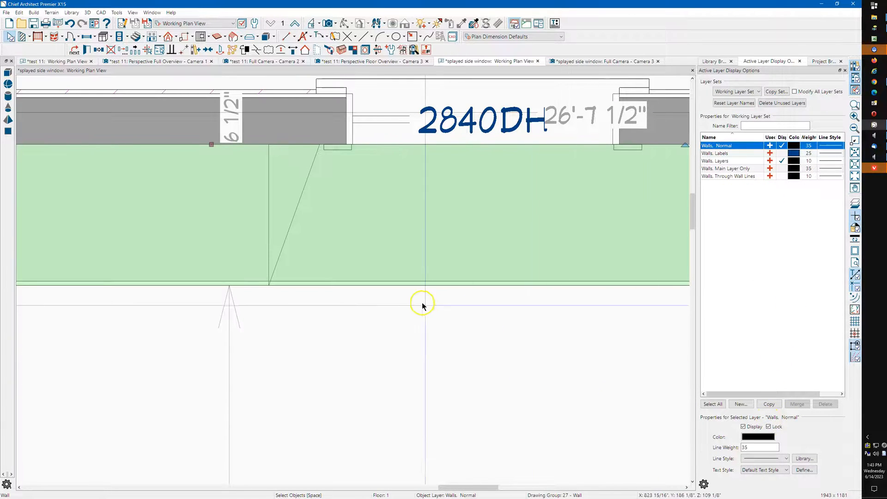
left_click(322, 203)
left_click(298, 204)
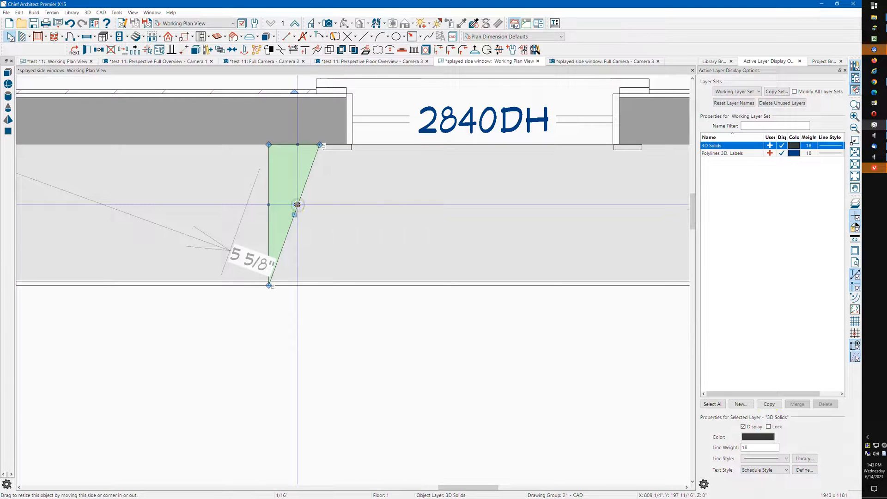
left_click(323, 208)
left_click(297, 210)
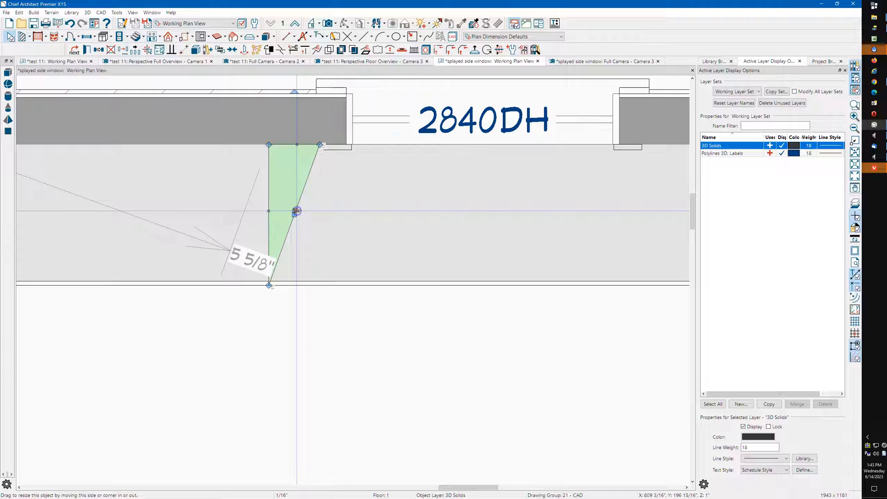
Set the wedge-shaped 3D solid's height to 52", with its bottom 32" and its top 84" above the finished floor
double_click(296, 211)
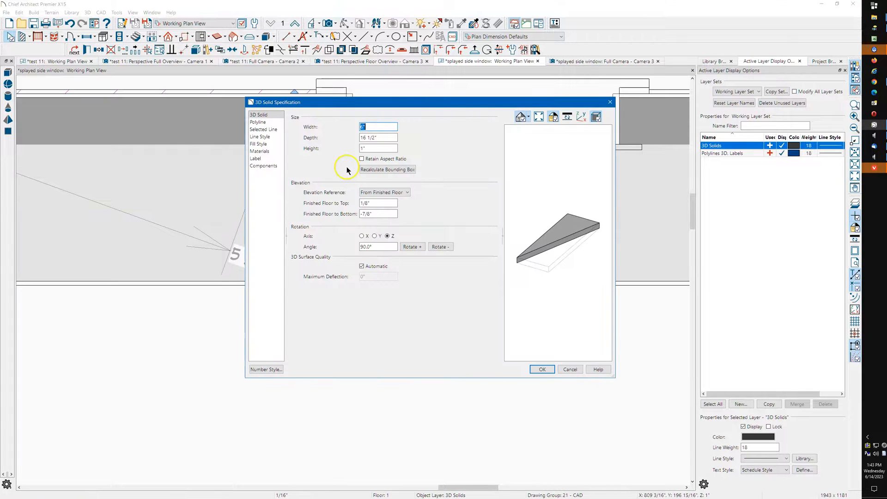
left_click_drag(371, 148, 292, 162)
left_click_drag(376, 148, 339, 150)
left_click(383, 215)
left_click_drag(386, 215, 314, 219)
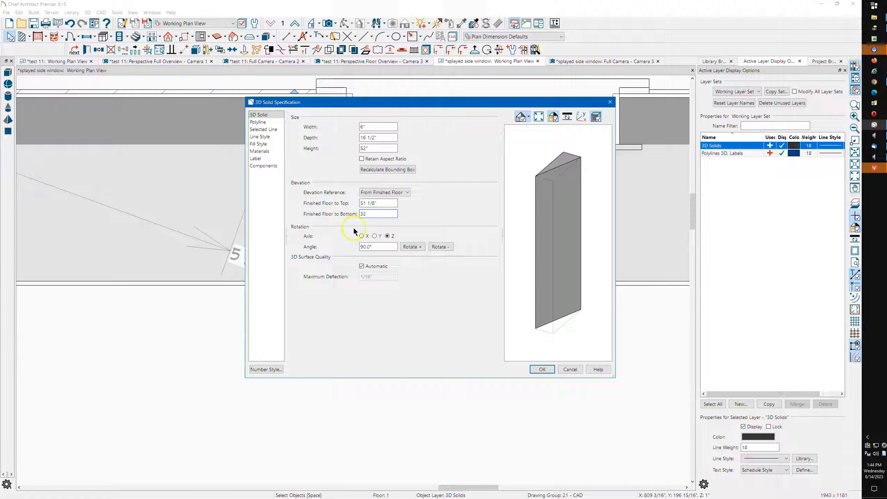
left_click(381, 206)
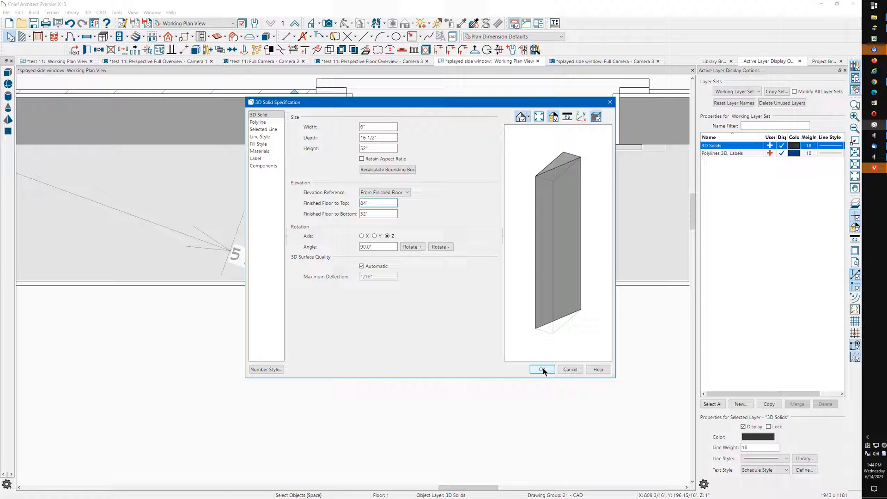
left_click(542, 369)
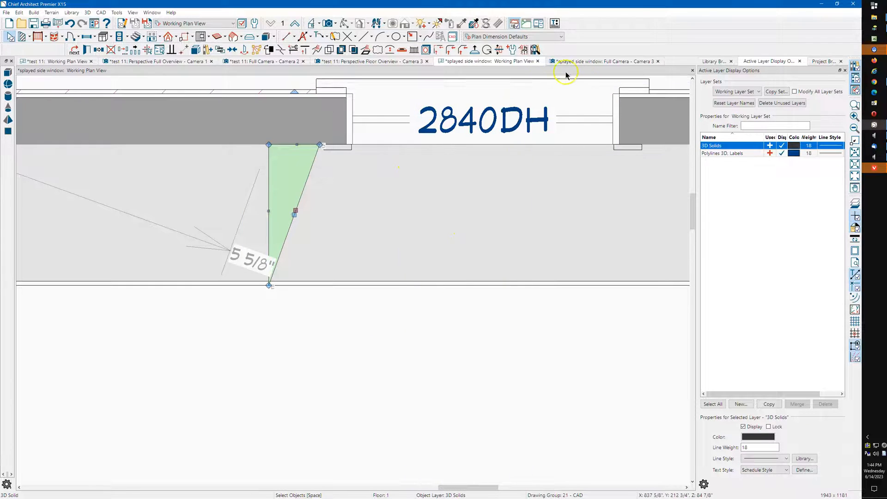
In the Camera 3 view, make the inner wall invisible so the wedge-shaped solid beside the middle window is exposed
left_click(581, 61)
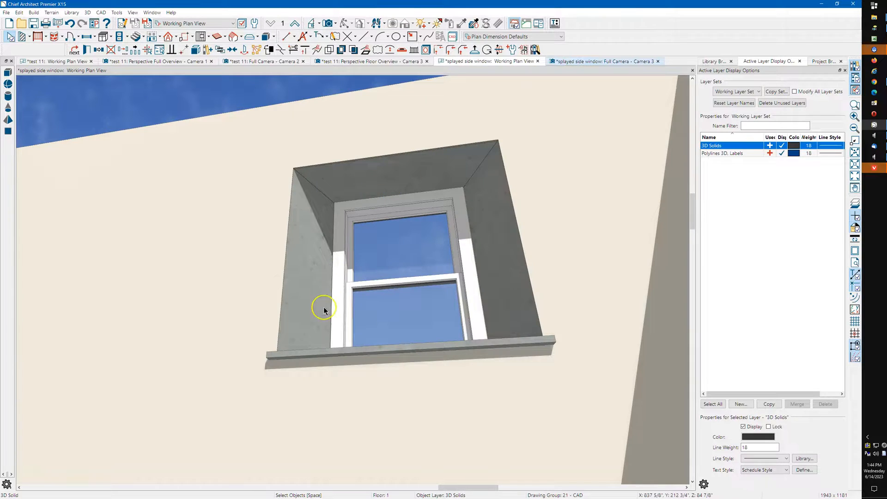
scroll(419, 384, "down", 2)
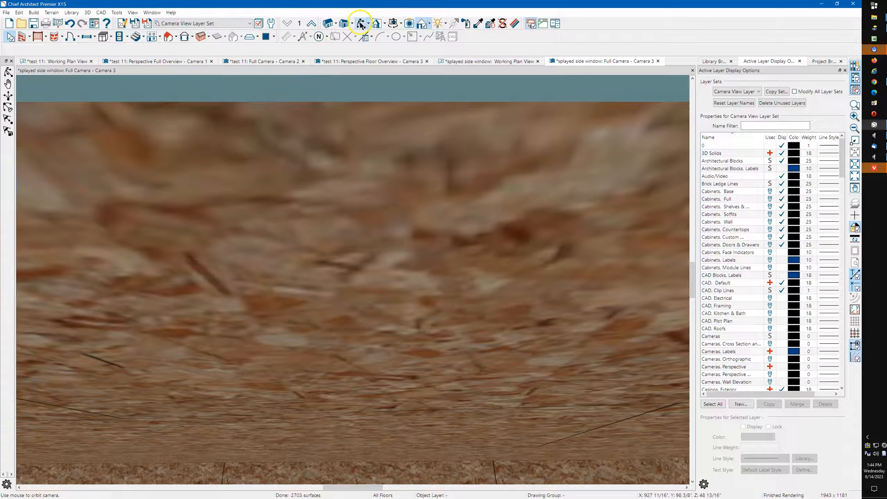
left_click(361, 24)
left_click_drag(327, 182, 333, 210)
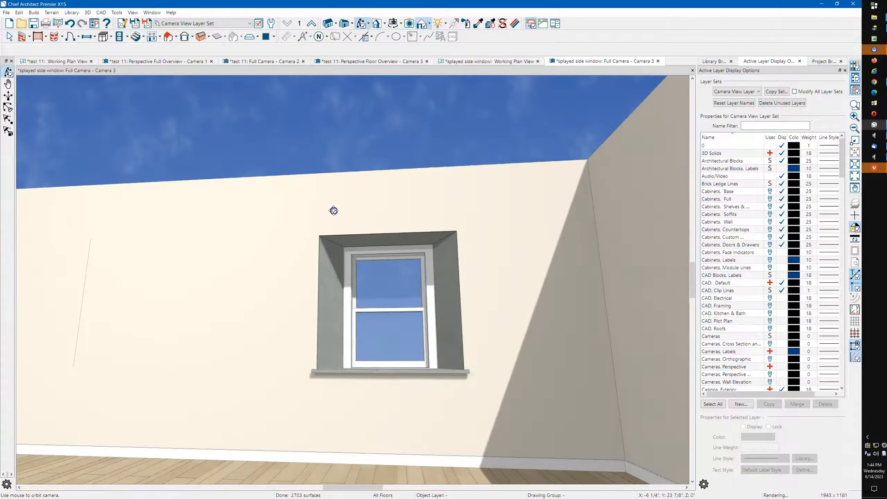
middle_click_drag(407, 257, 519, 259)
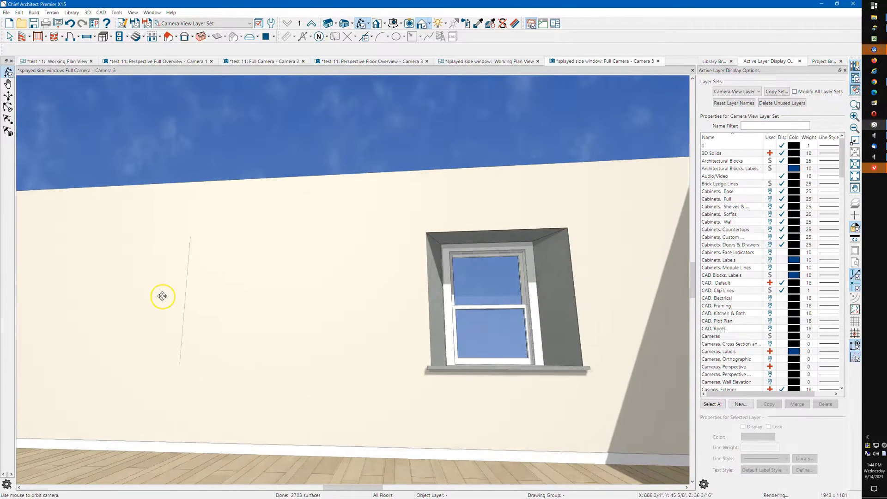
scroll(163, 298, "up", 2)
key("space")
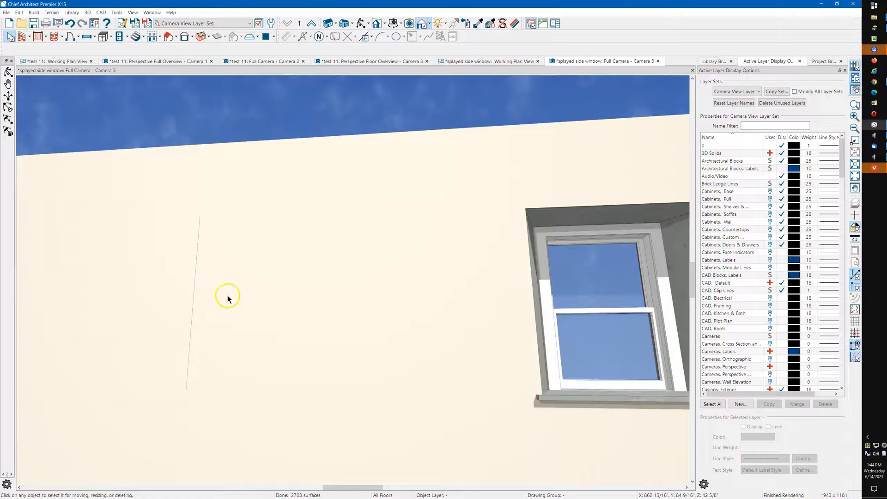
left_click(227, 295)
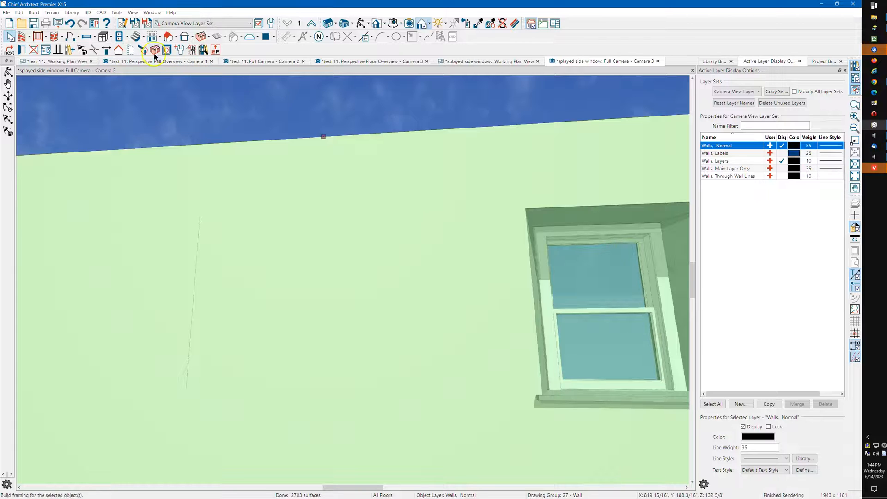
left_click(131, 50)
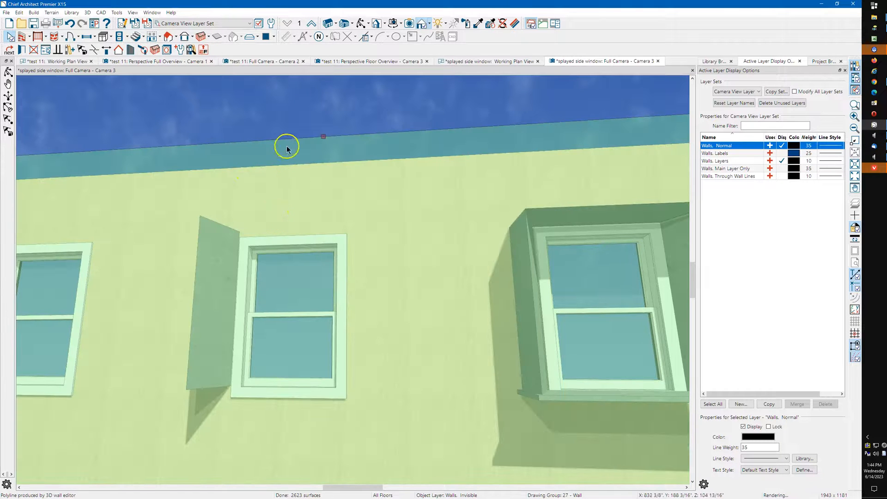
Explode the wedge-shaped 3D solid beside the middle window into separate faces
left_click(362, 23)
left_click_drag(369, 120, 359, 235)
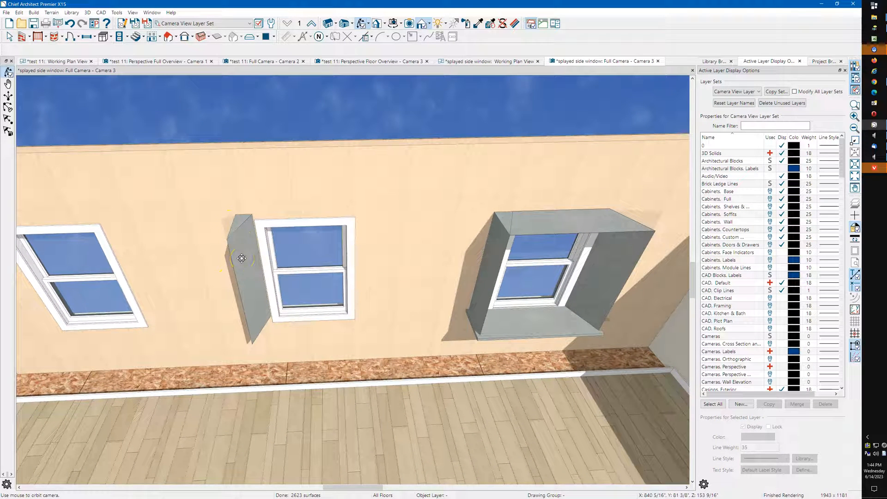
key("space")
scroll(245, 232, "up", 3)
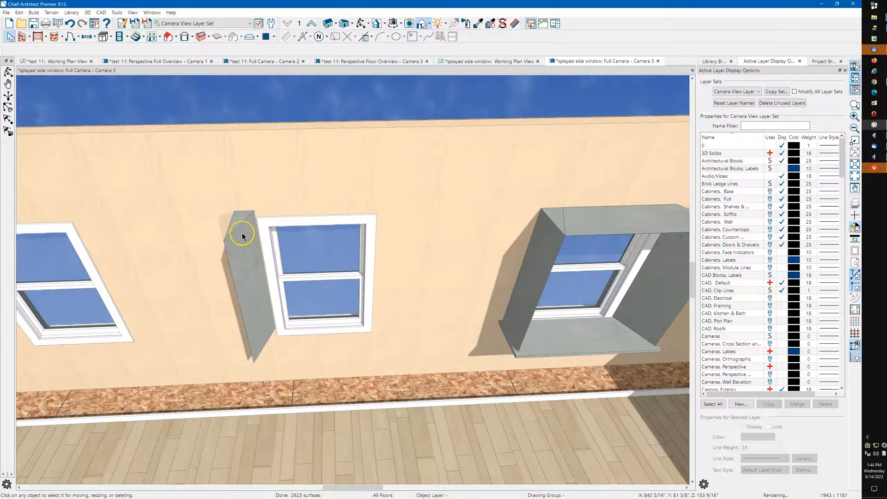
left_click(245, 238)
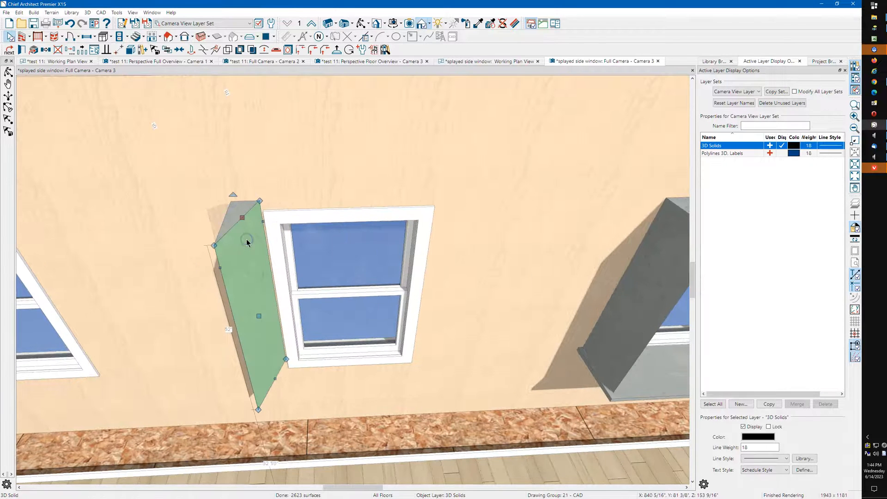
right_click(247, 242)
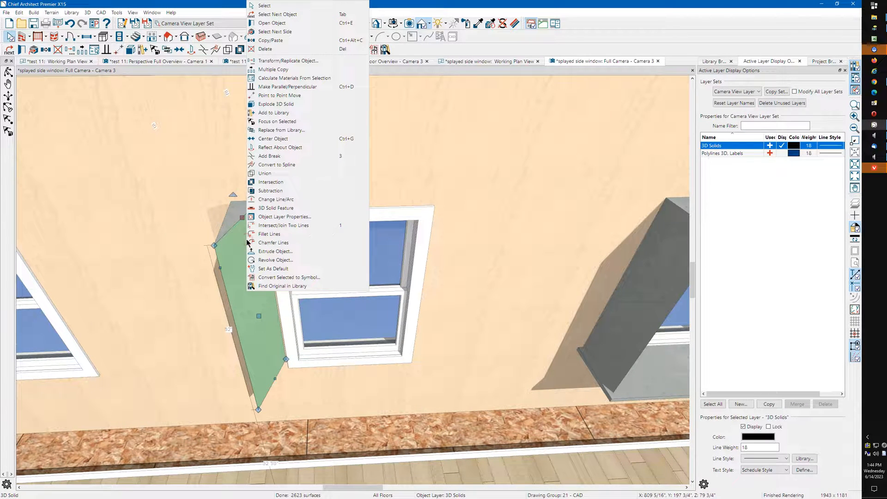
left_click(280, 104)
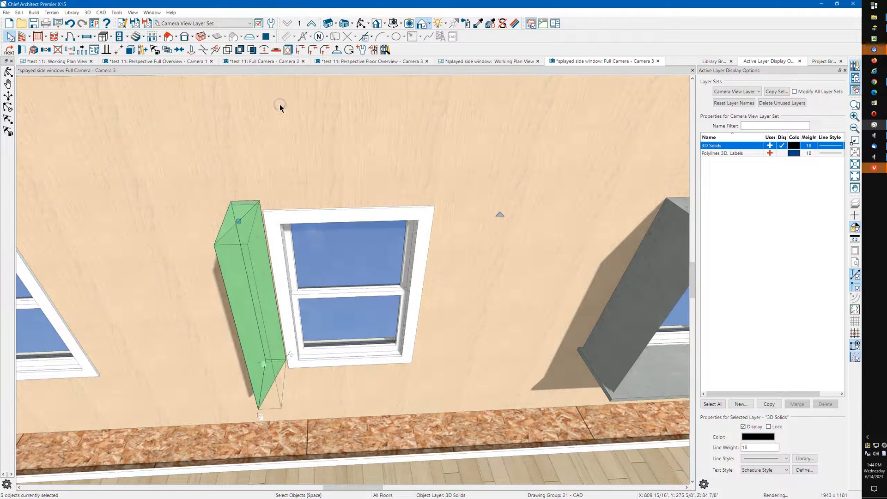
Clear the group selection and delete the top triangular face of the exploded wedge
left_click(251, 224)
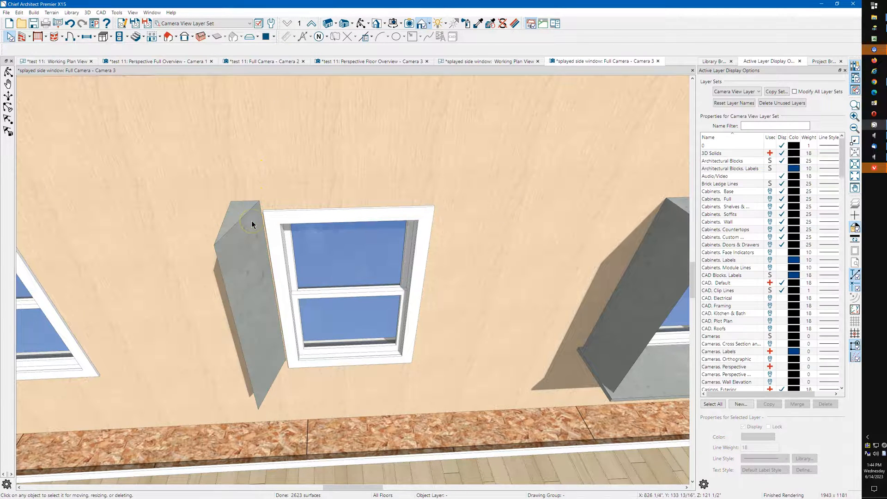
left_click(237, 209)
left_click(244, 241)
left_click(237, 217)
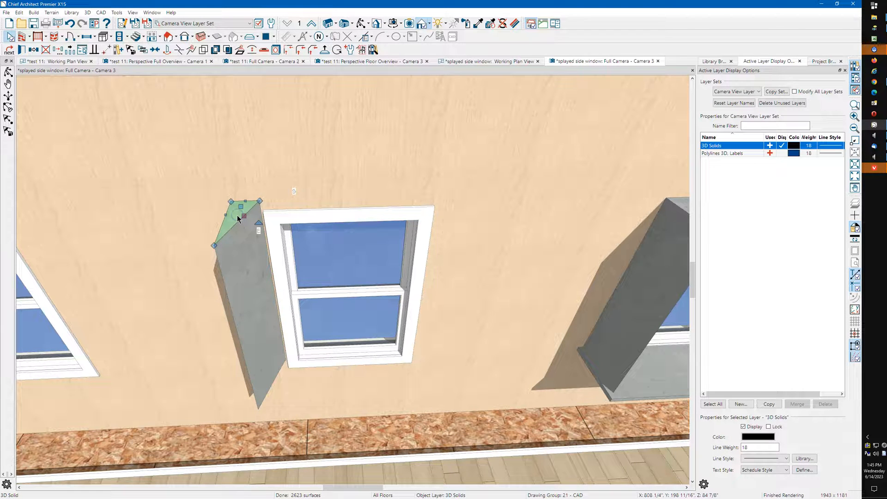
left_click(238, 218)
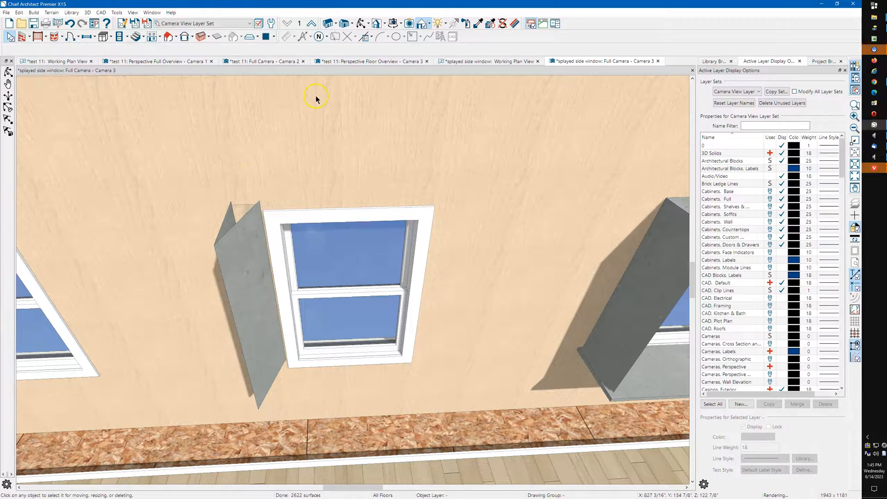
Delete the wedge's side face farthest from the window and its back face against the outer wall
left_click(232, 212)
left_click(243, 206)
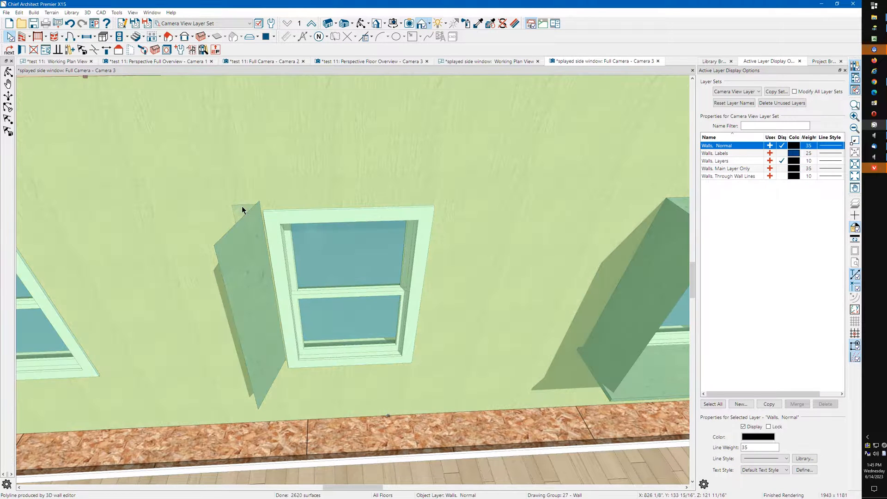
left_click(242, 206)
left_click(242, 206)
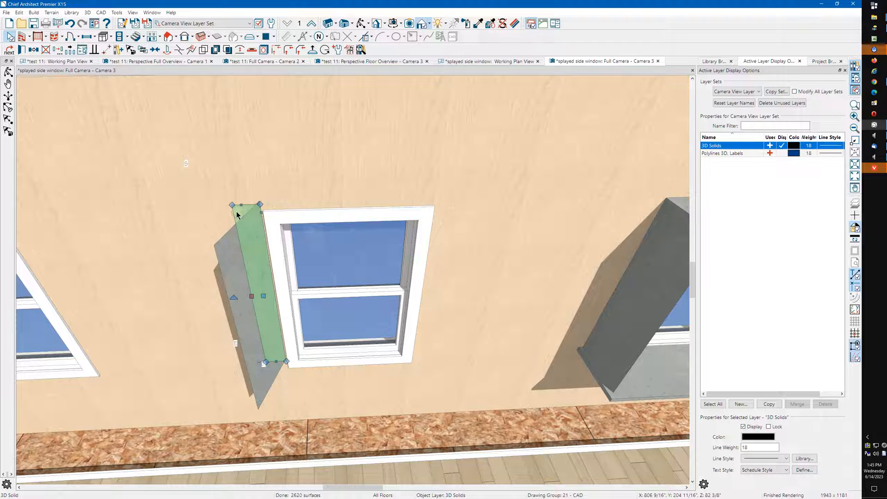
key("Escape")
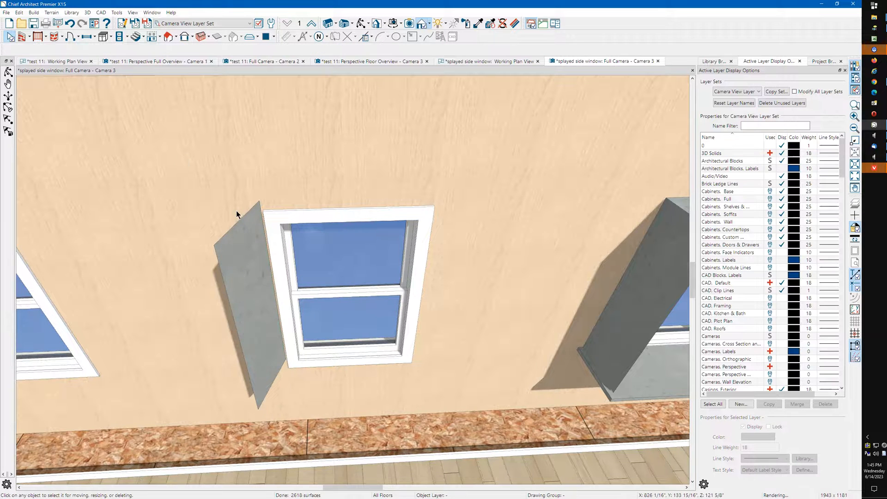
Delete the wedge's bottom triangular face, leaving only the angled jamb face beside the window
left_click(361, 23)
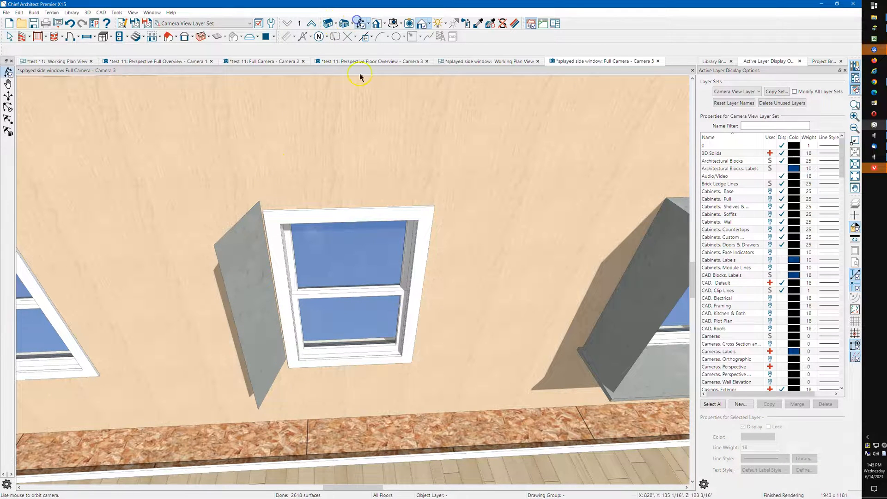
left_click_drag(335, 156, 364, 152)
left_click(287, 399)
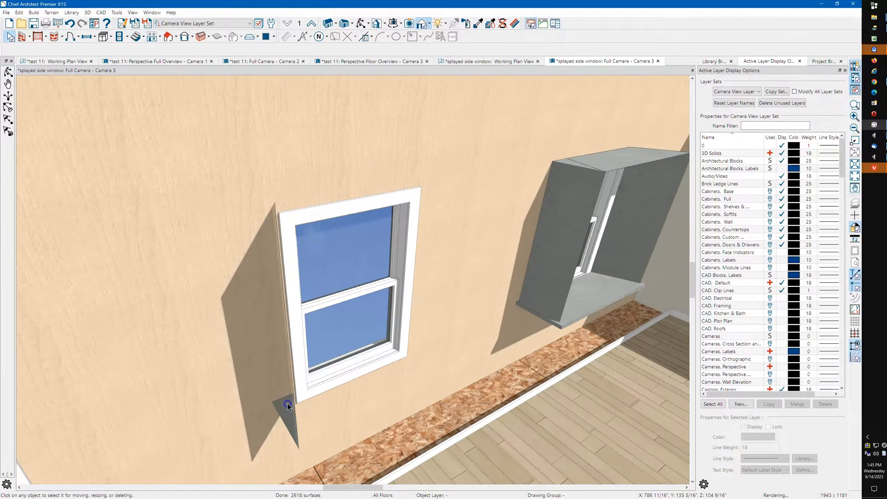
key("Escape")
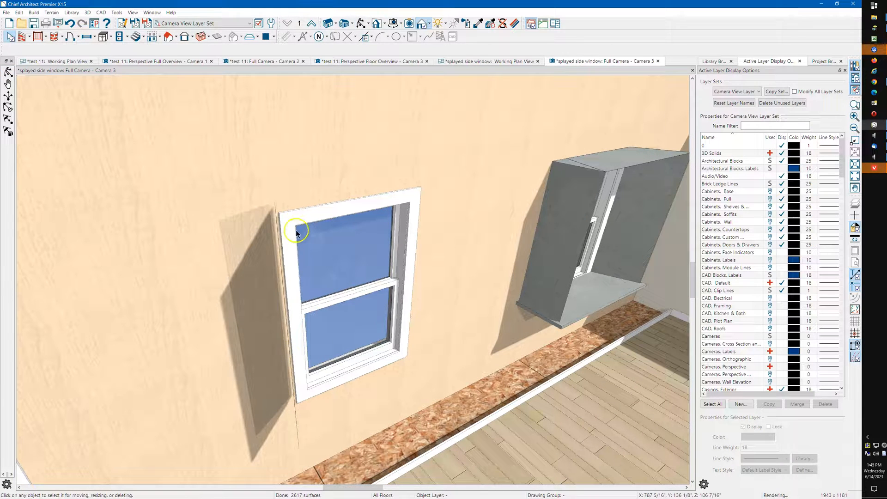
left_click(360, 24)
left_click_drag(353, 136, 281, 181)
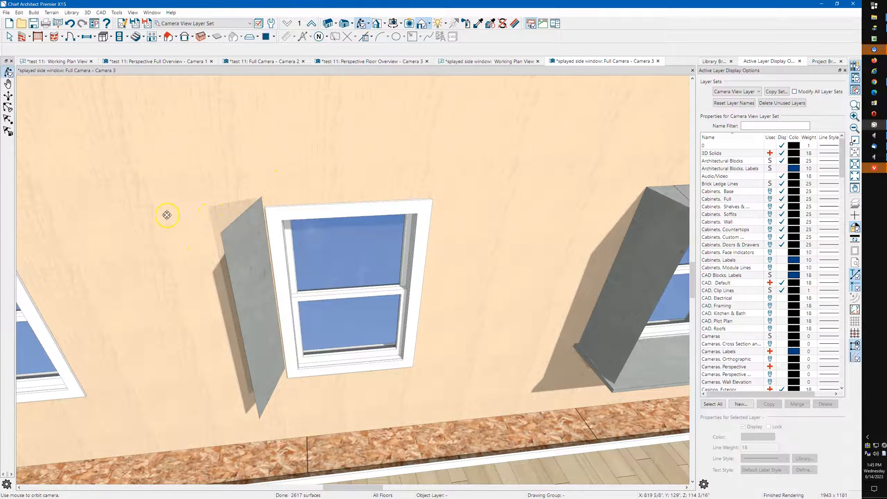
Compare the angled jamb face at the middle window with the finished splayed window symbol in the plan view
left_click(491, 64)
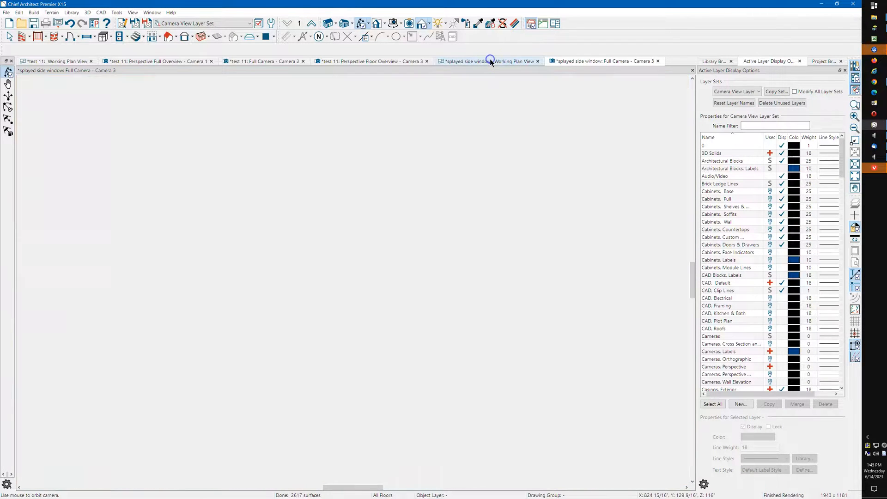
scroll(162, 194, "down", 4)
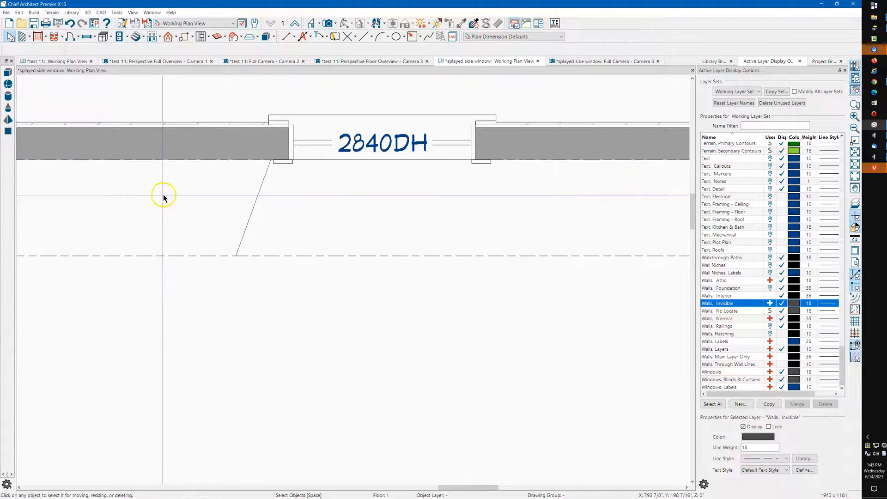
scroll(157, 205, "down", 4)
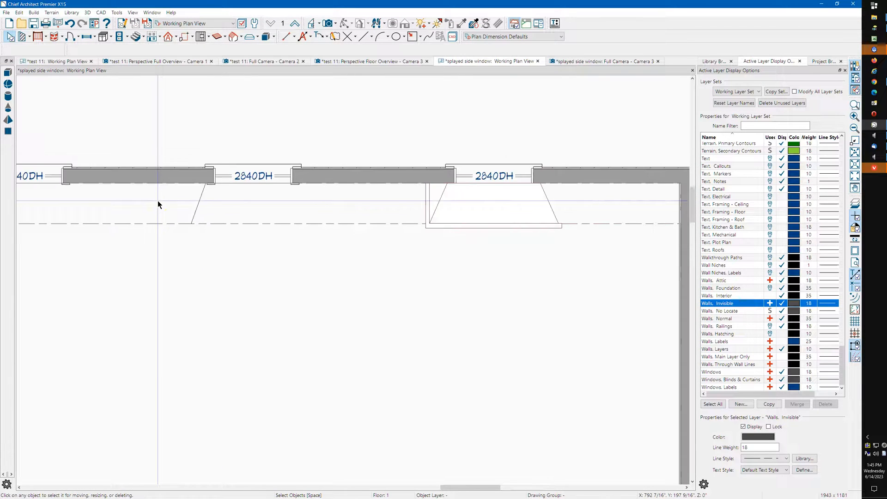
scroll(479, 206, "up", 5)
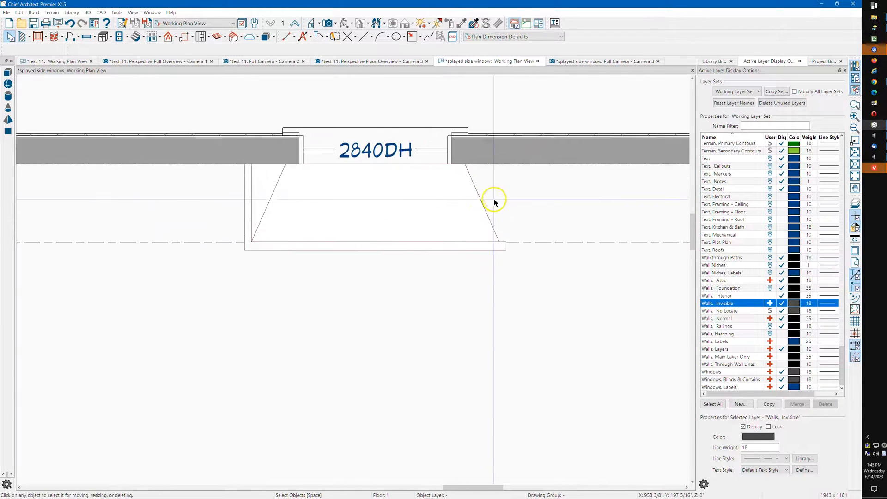
scroll(408, 190, "down", 1)
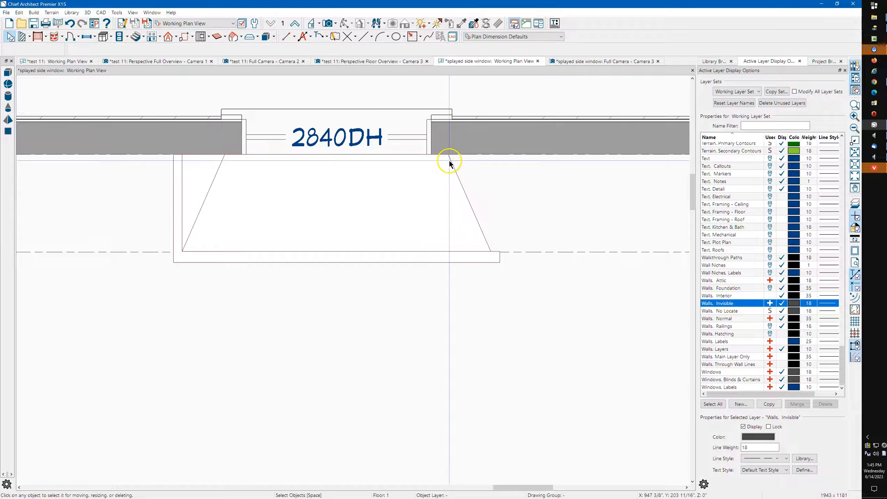
scroll(464, 242, "down", 4)
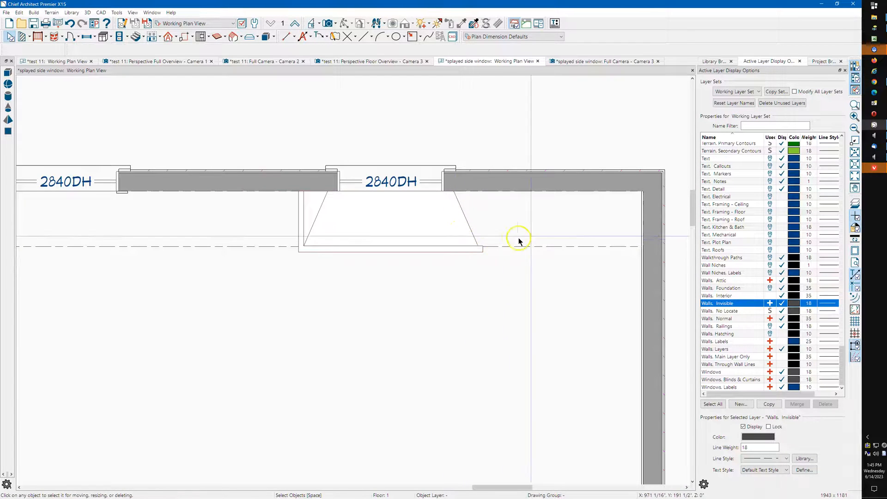
scroll(527, 238, "down", 1)
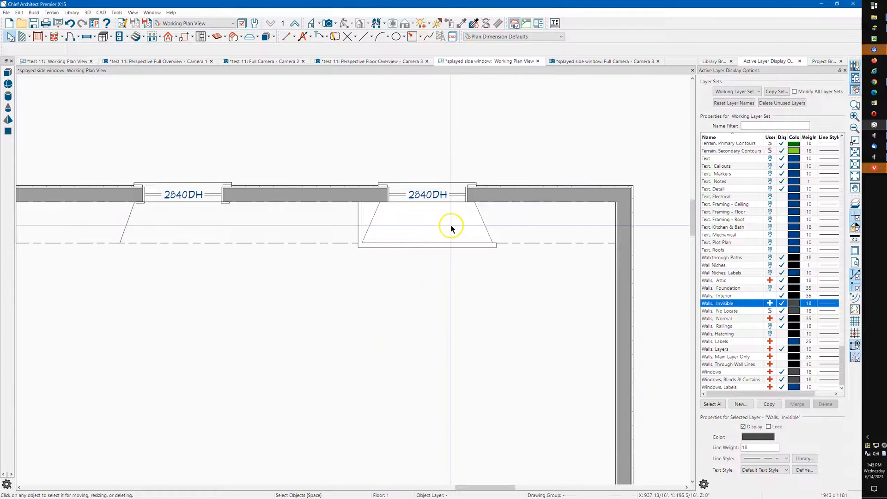
scroll(545, 233, "down", 1)
scroll(545, 232, "down", 1)
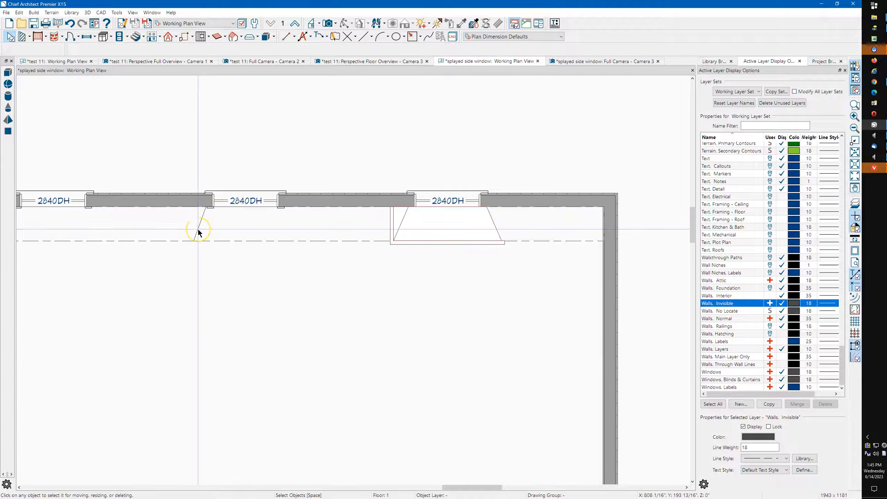
left_click(578, 65)
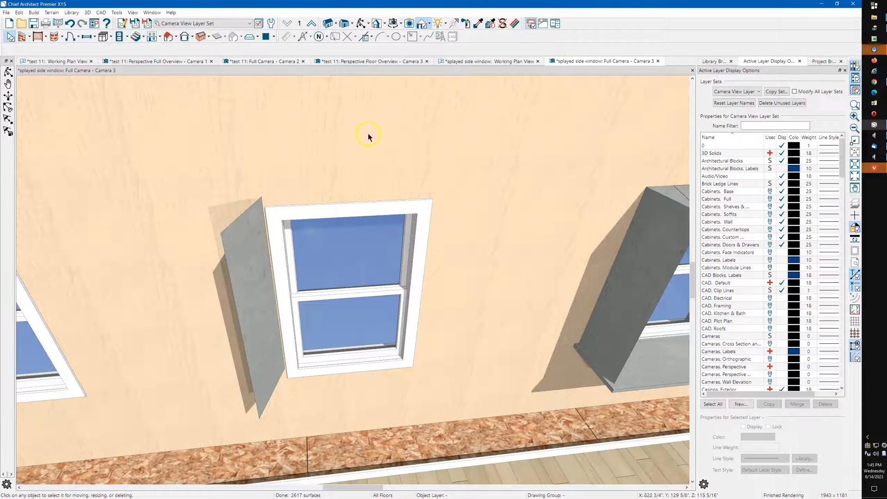
left_click(468, 61)
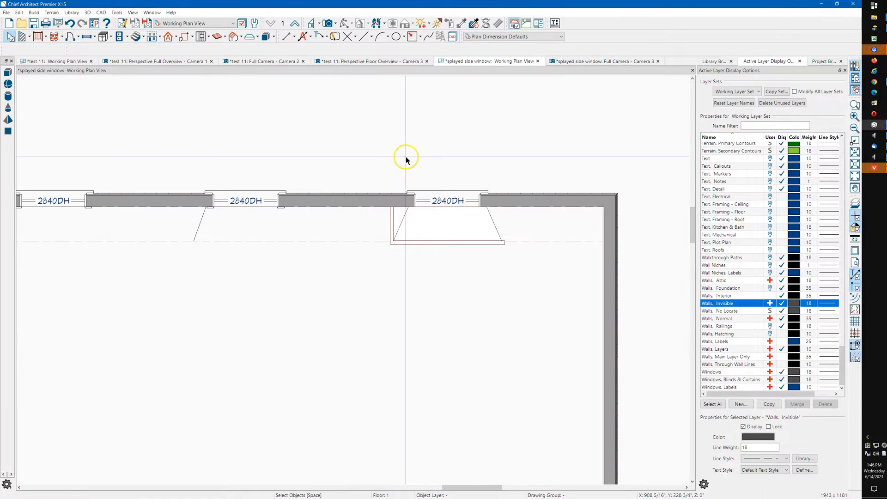
scroll(182, 231, "up", 4)
left_click(217, 219)
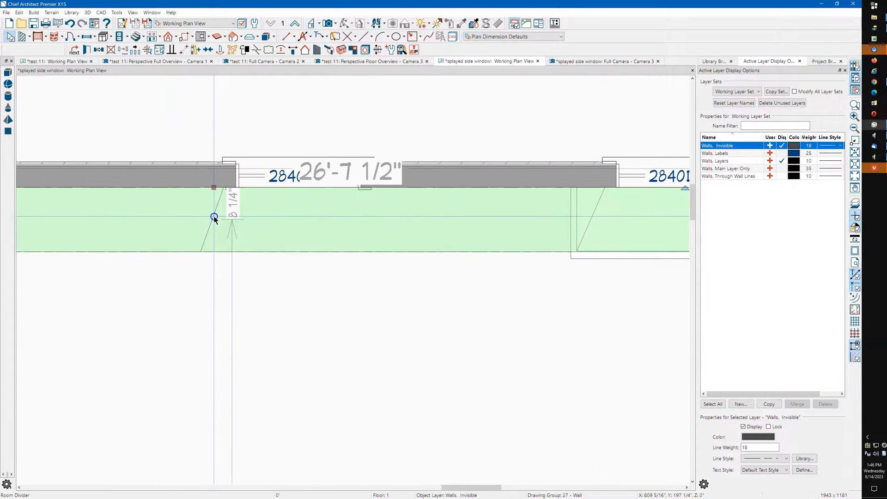
key("Tab")
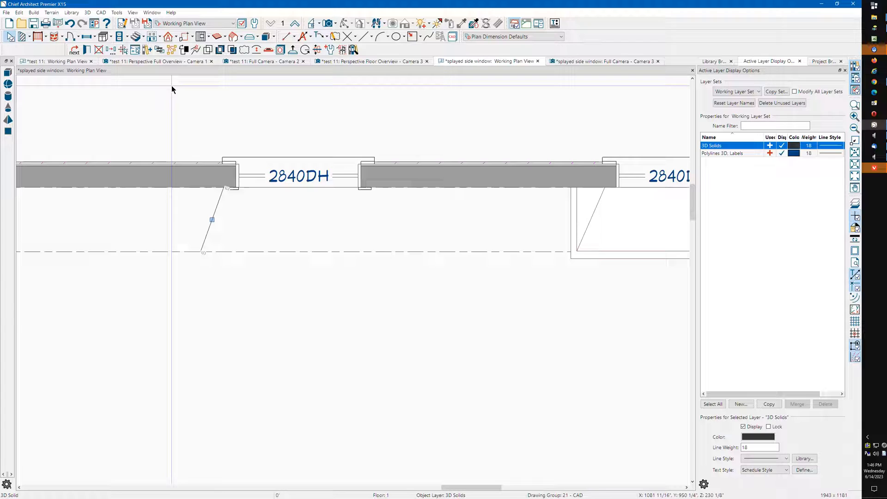
right_click(212, 220)
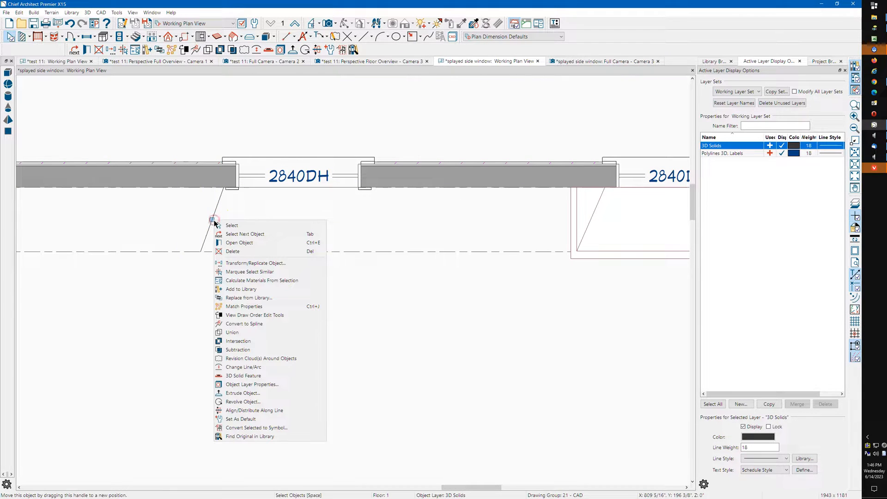
left_click(237, 224)
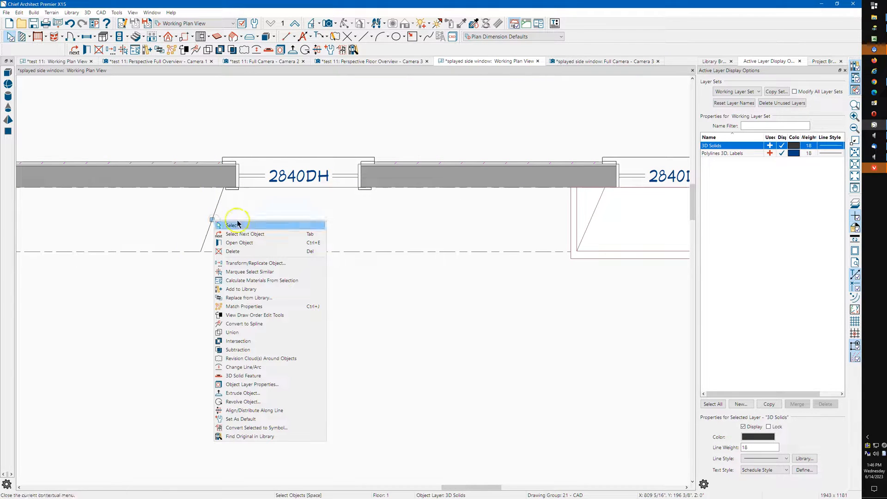
left_click(276, 234)
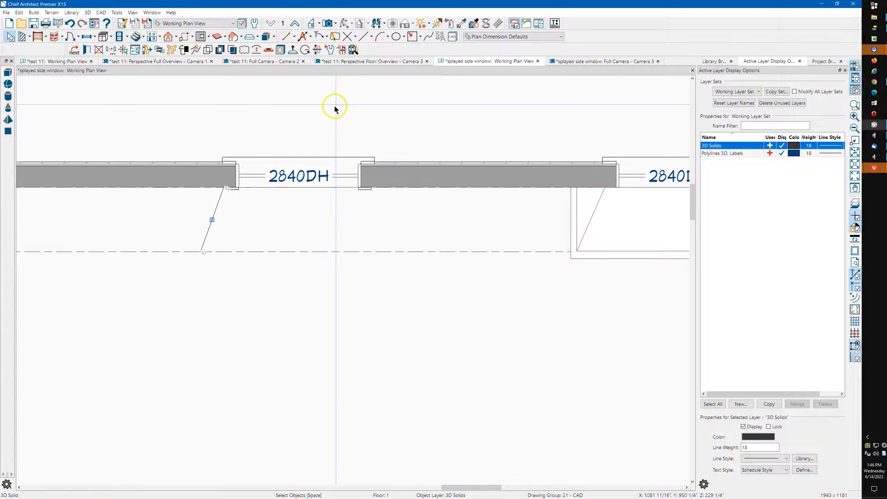
In the full camera view, reflect a copy of the angled jamb face about the middle window onto its opposite side
left_click(582, 62)
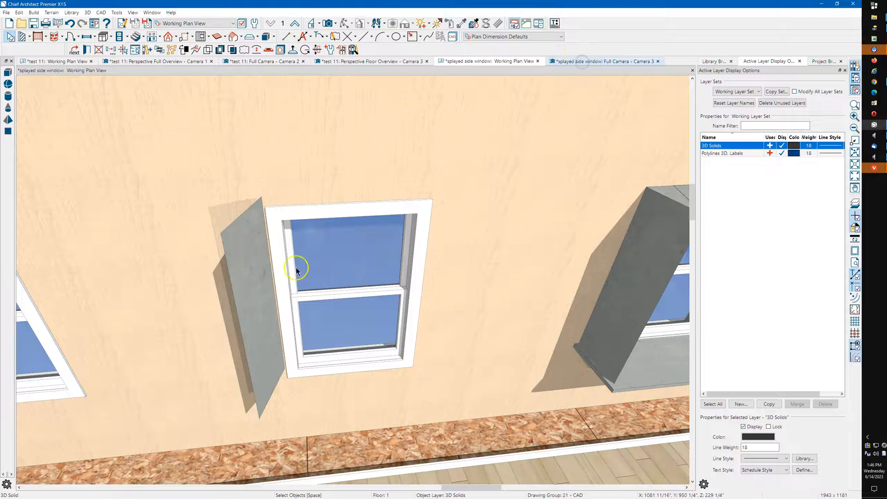
left_click(244, 271)
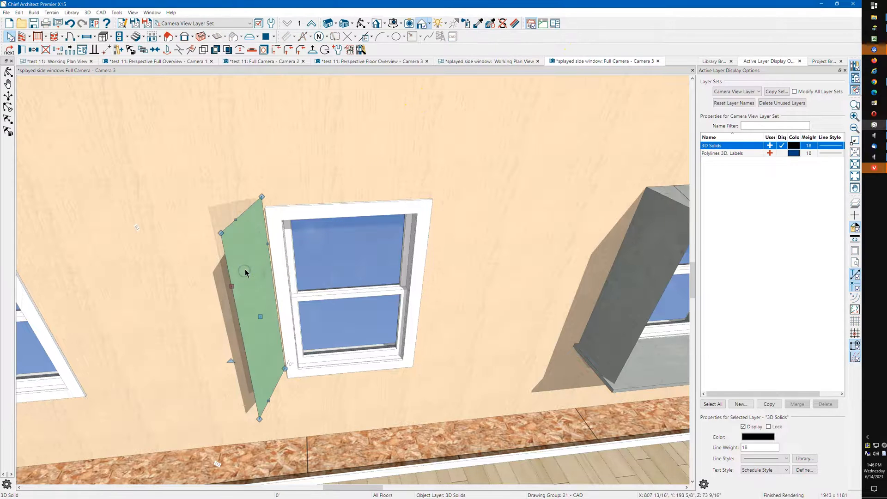
left_click(35, 53)
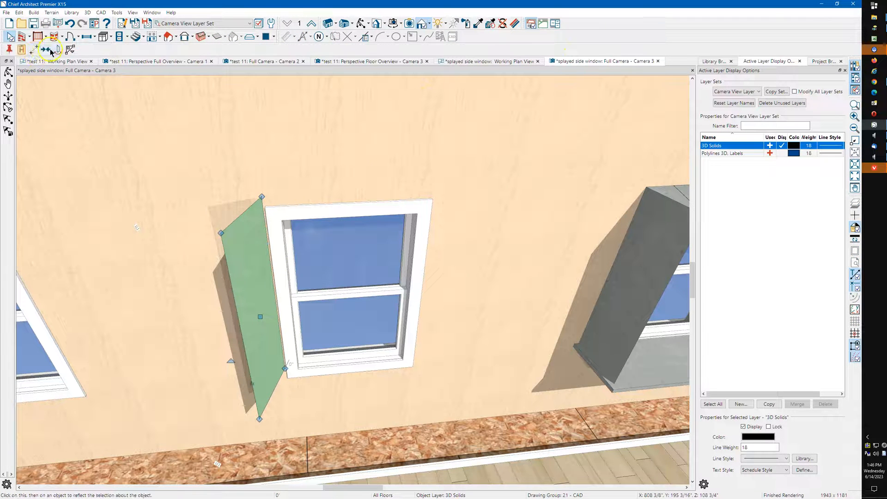
left_click(58, 50)
left_click(333, 247)
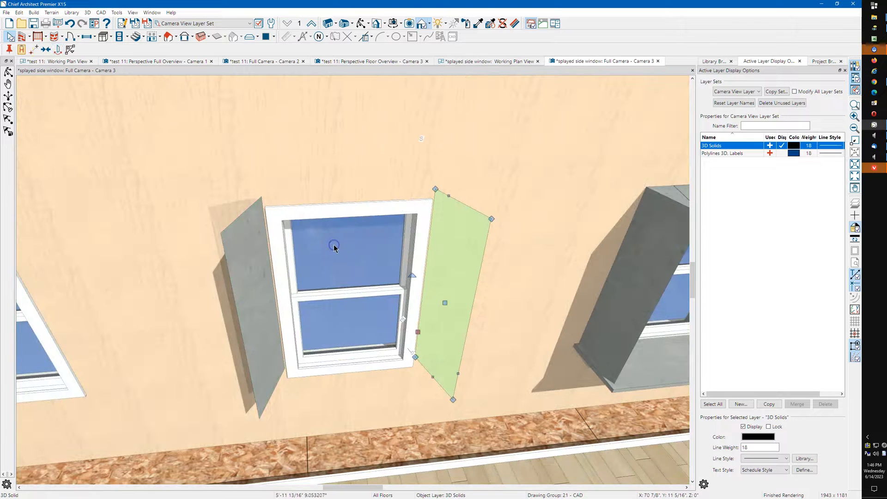
key("Escape")
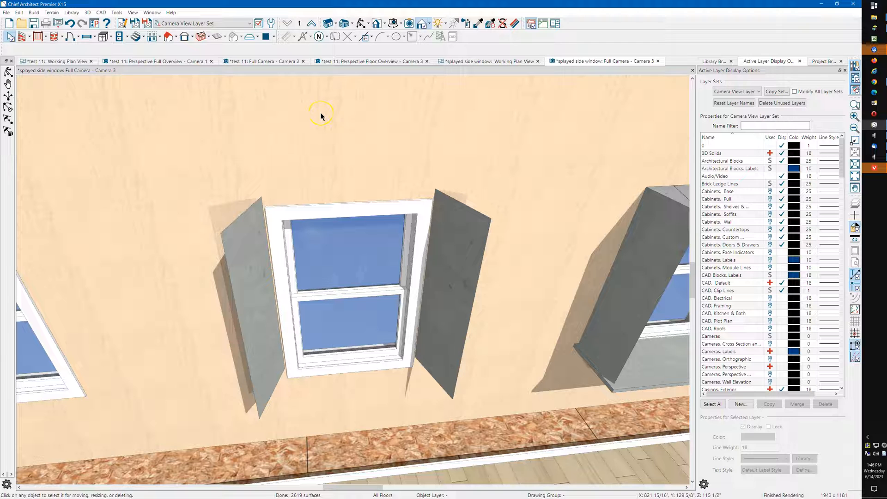
In the plan view, draw a rectangular 3D solid 50 1/4" by 16 1/2" against the wall, spanning the outer ends of both jamb faces
left_click(255, 241)
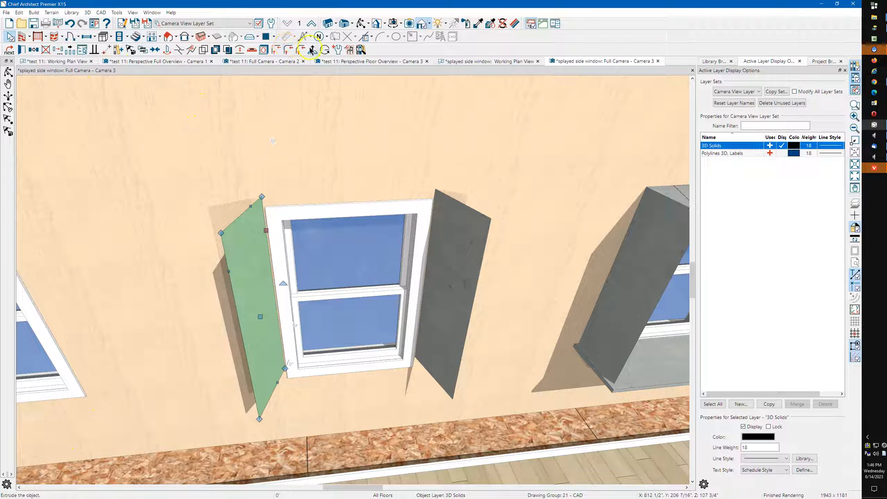
left_click(482, 62)
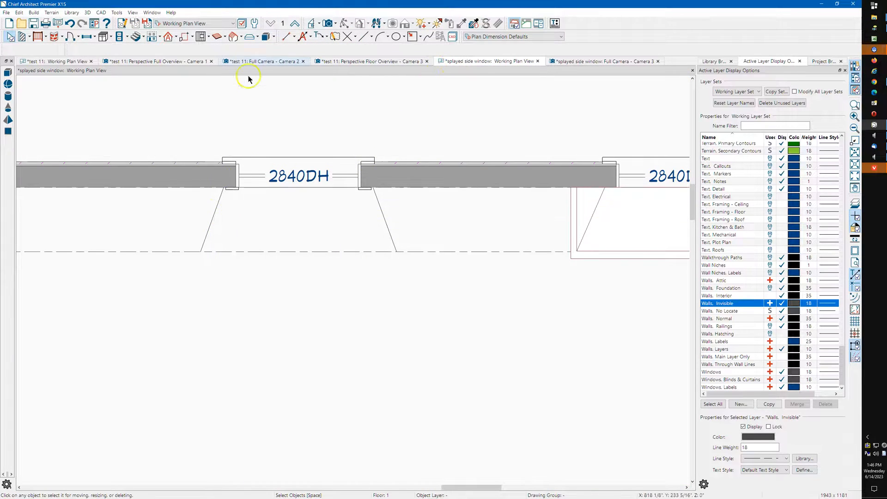
left_click(266, 38)
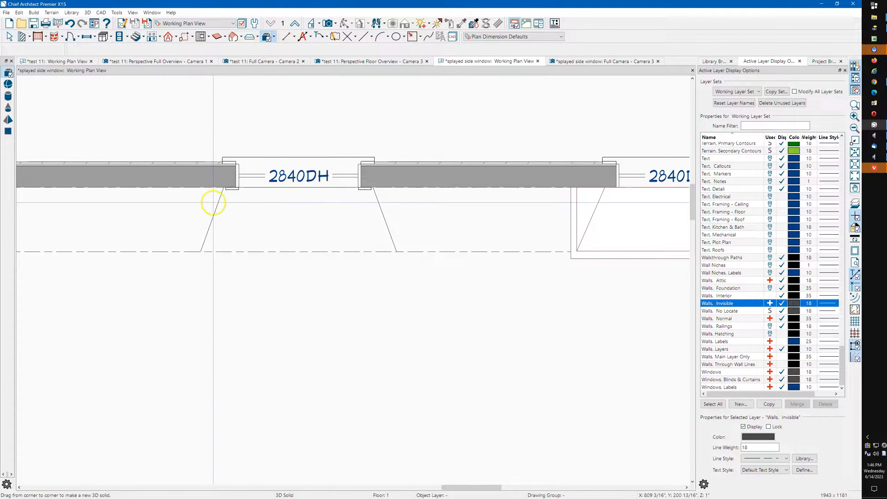
scroll(207, 253, "up", 1)
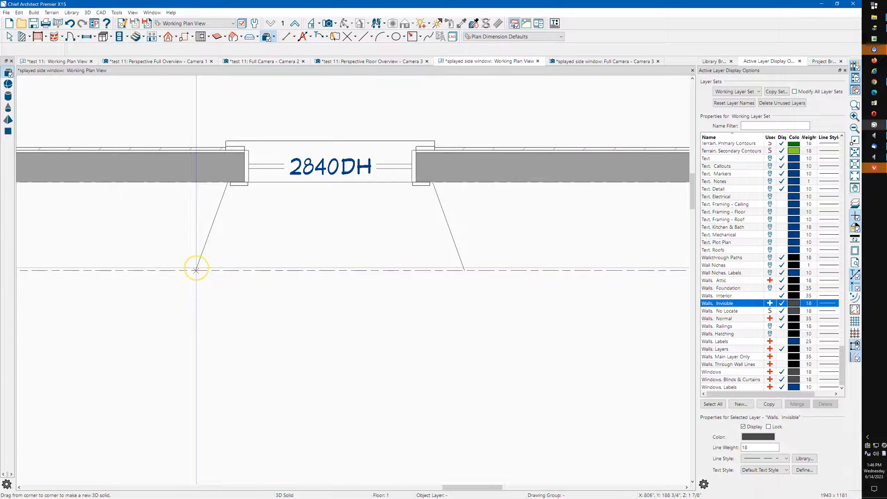
left_click_drag(196, 270, 450, 182)
key("space")
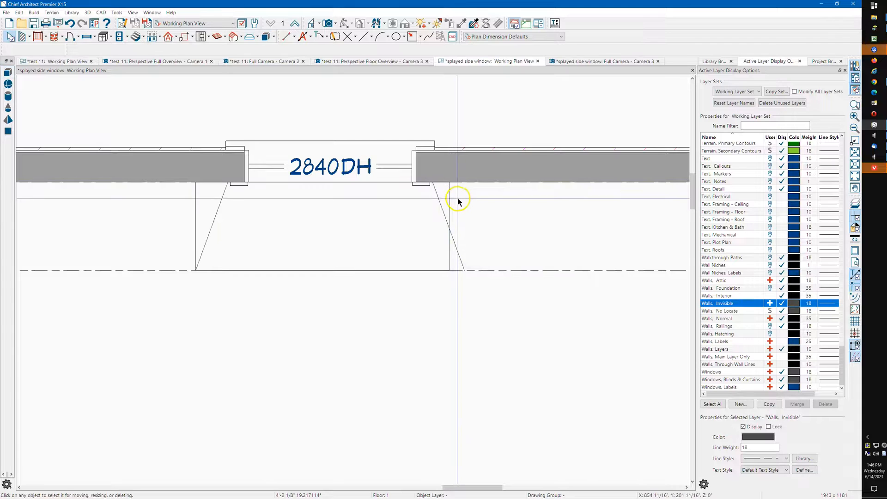
left_click(450, 201)
left_click(450, 201)
left_click_drag(449, 269, 465, 270)
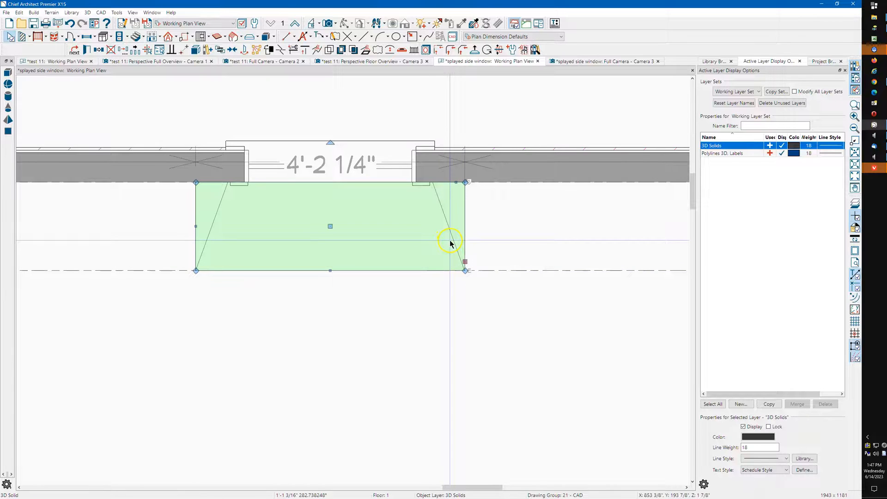
Move the solid's two wall-side corners inward to the jamb faces' inner ends, making a trapezoid that follows both splays
scroll(443, 180, "up", 3)
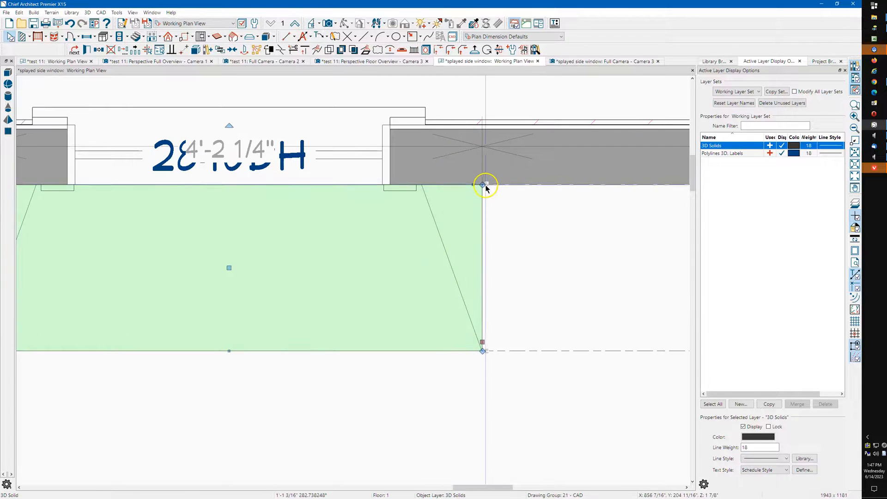
left_click_drag(481, 185, 423, 187)
scroll(496, 229, "down", 4)
scroll(254, 228, "up", 3)
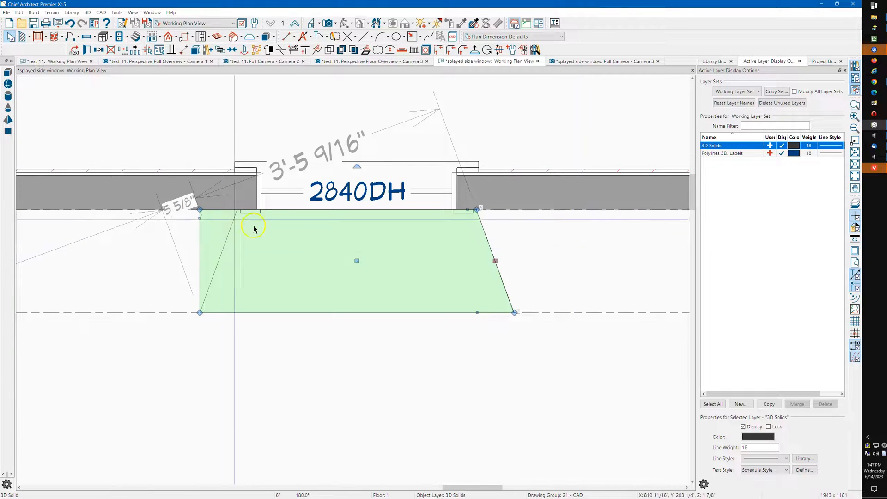
scroll(207, 214, "up", 2)
left_click_drag(177, 203, 273, 203)
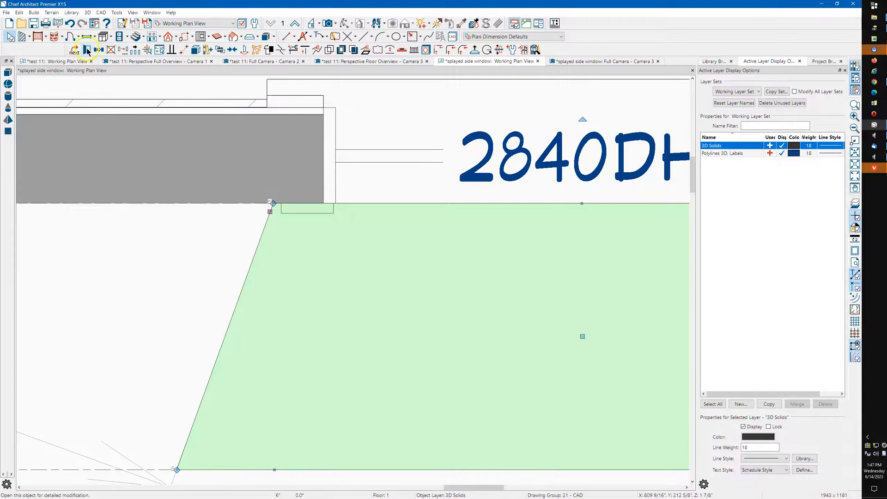
Change the trapezoid solid's elevation from the finished floor to raise it to the top of the jamb faces
key("ctrl+e")
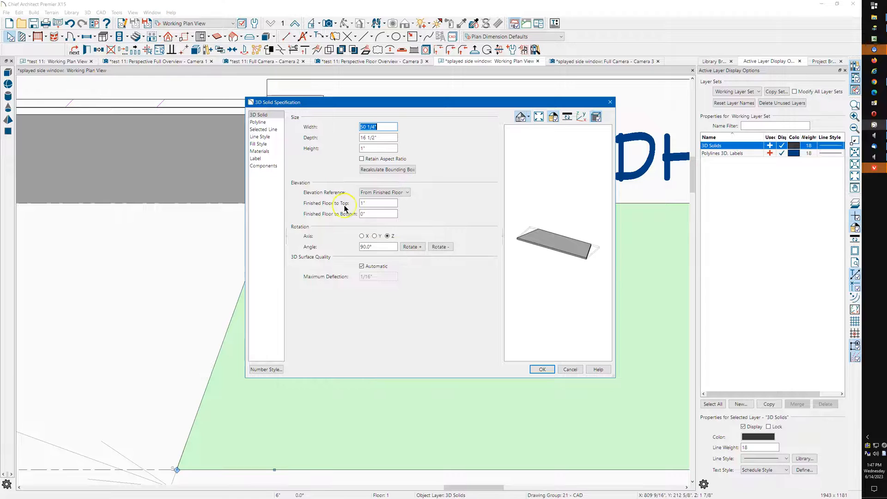
double_click(368, 216)
left_click(538, 372)
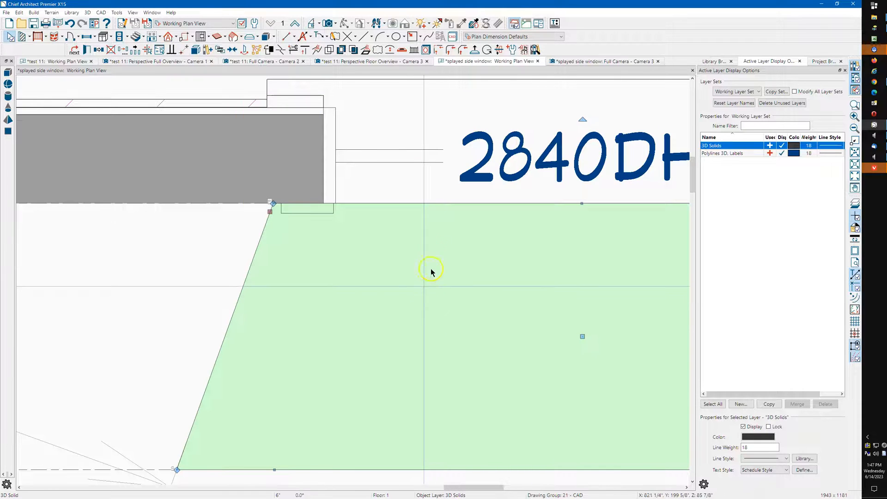
In the full camera view, explode the head solid above the window into faces and delete its top face
left_click(579, 62)
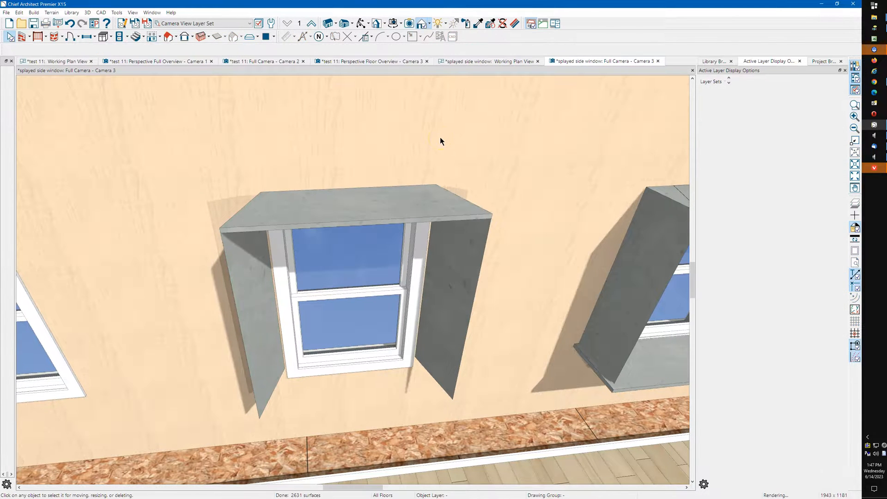
right_click(395, 202)
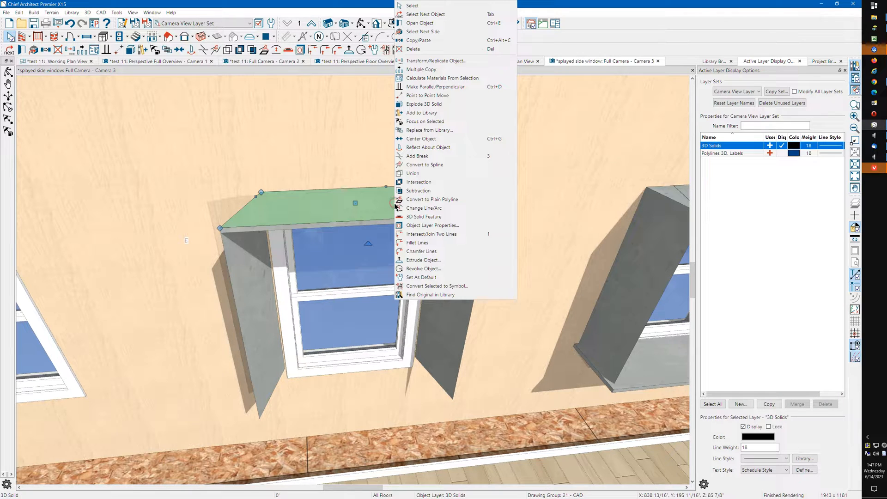
left_click(439, 104)
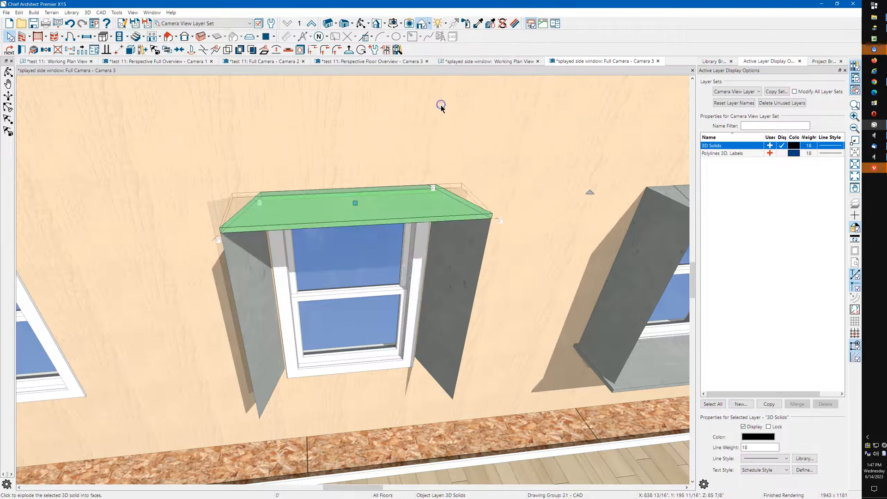
left_click(407, 207)
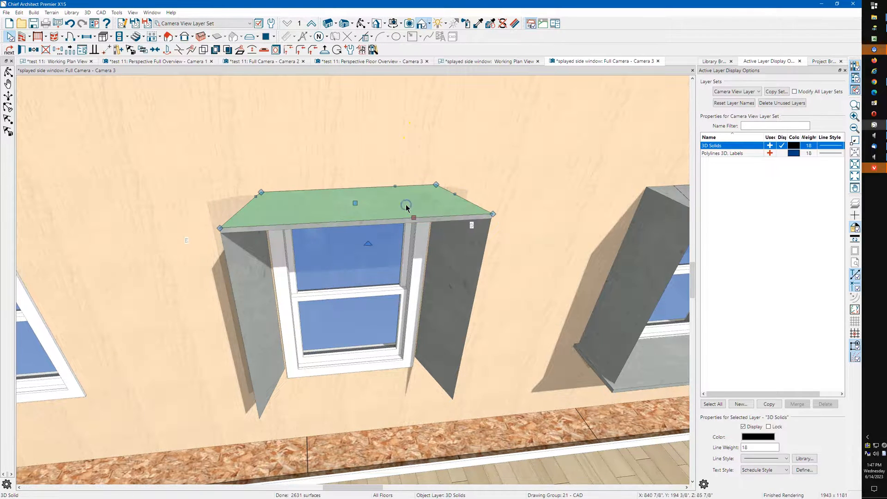
key("Escape")
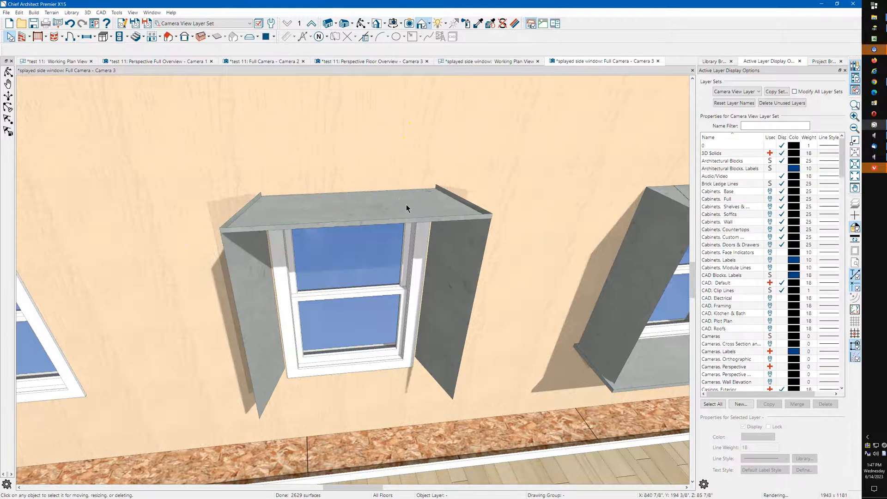
Delete the exploded head solid's front edge face and the thin edge faces at both angled ends
left_click(465, 201)
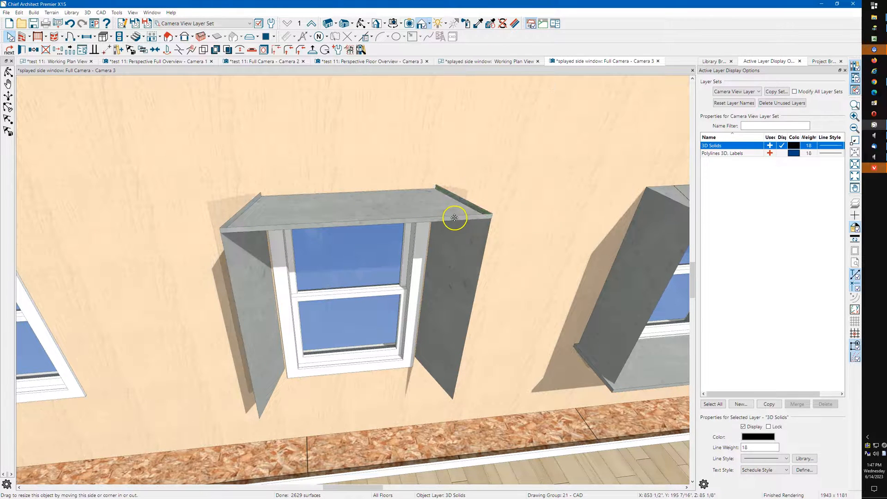
key("Escape")
left_click(452, 217)
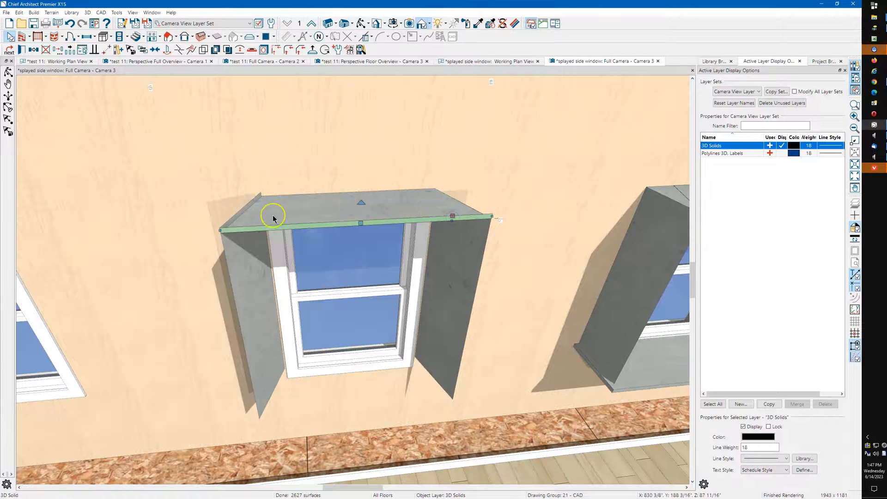
key("Escape")
left_click(237, 214)
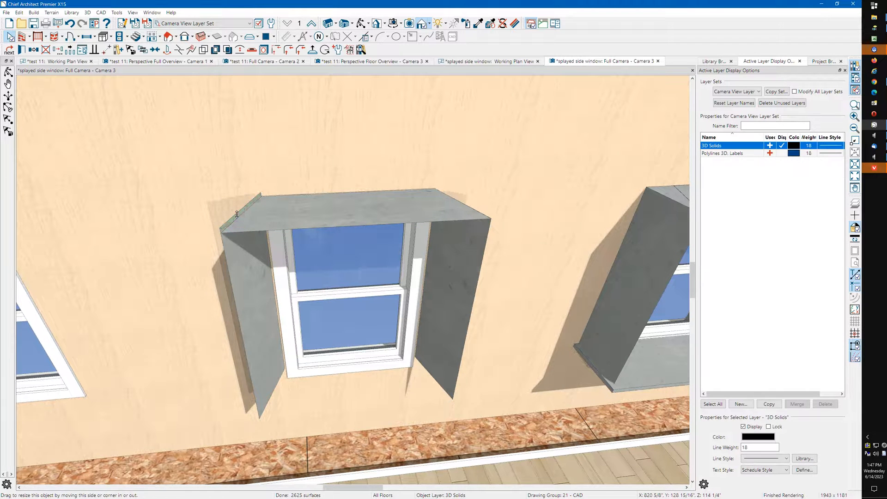
key("Escape")
Try to select the head solid's remaining thin edge face along the wall
scroll(328, 183, "up", 4)
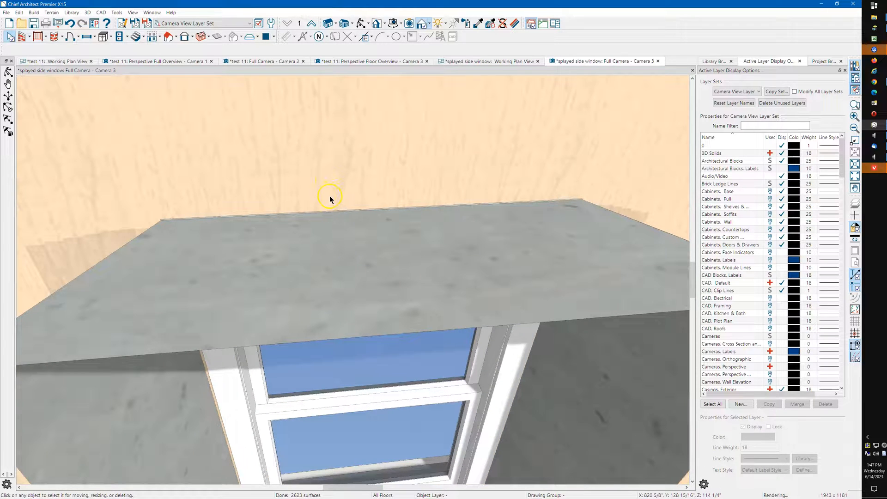
left_click(327, 208)
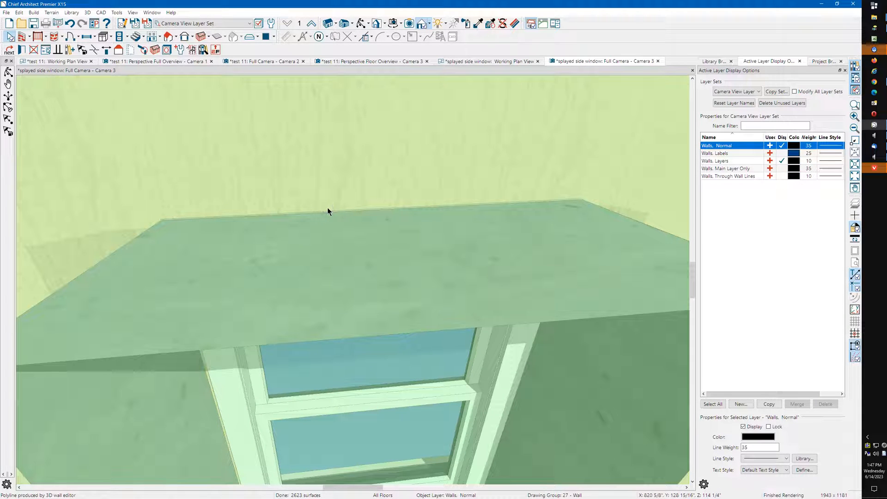
left_click(325, 211)
left_click(324, 211)
left_click(324, 213)
left_click(326, 209)
left_click(317, 219)
left_click(324, 206)
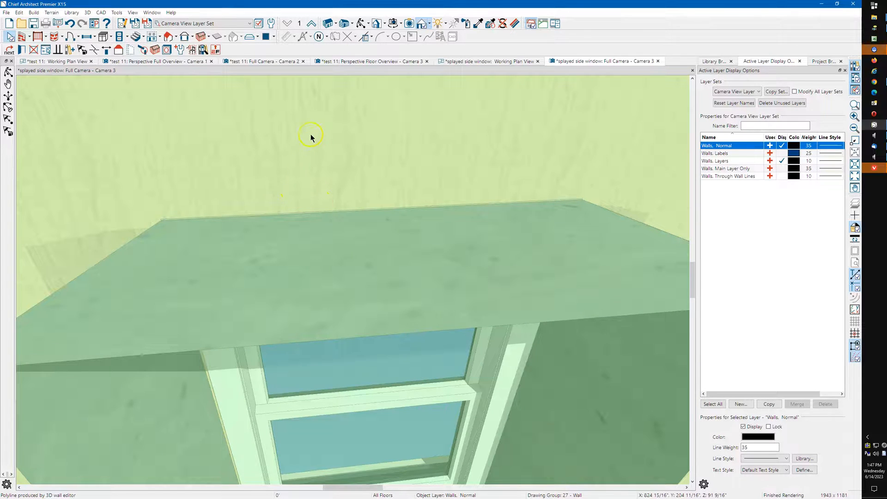
scroll(305, 121, "down", 5)
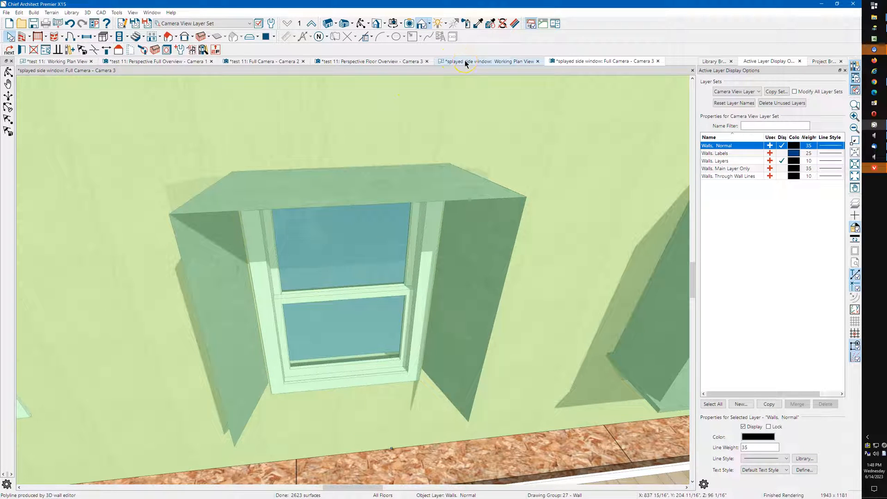
In the working plan view, move the trapezoid head solid 5 1/2" straight away from the window wall
left_click(464, 61)
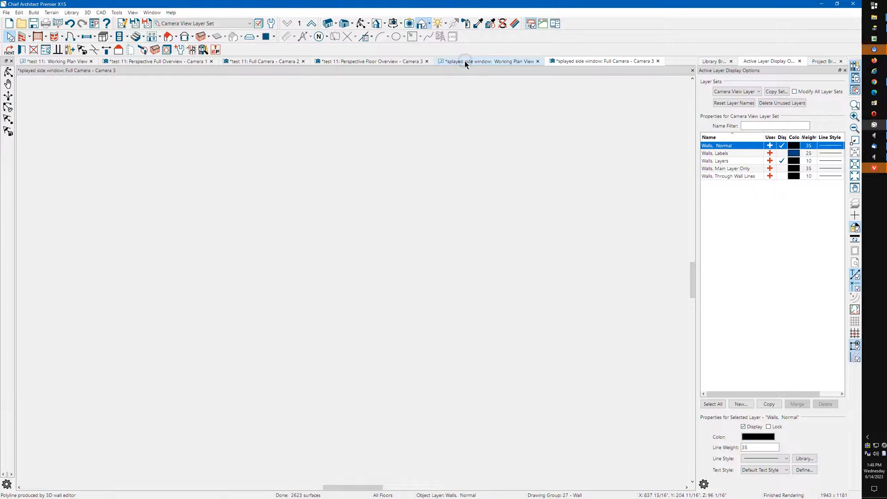
left_click(271, 257)
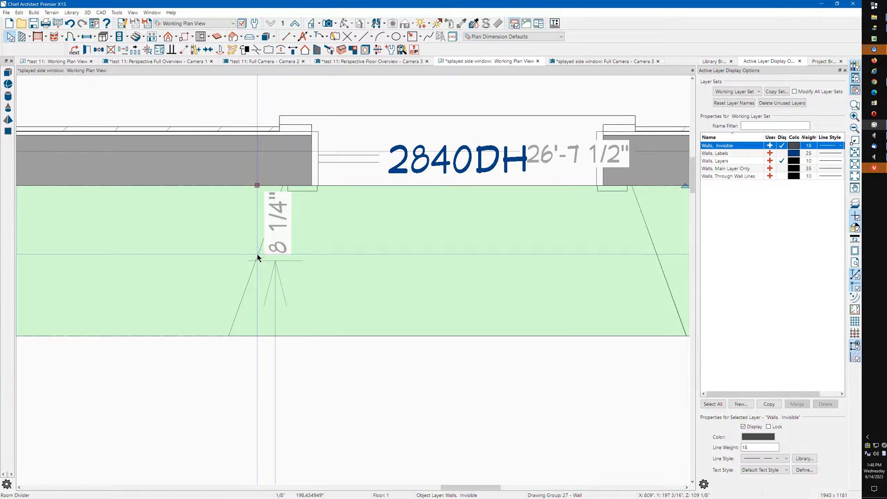
left_click(257, 254)
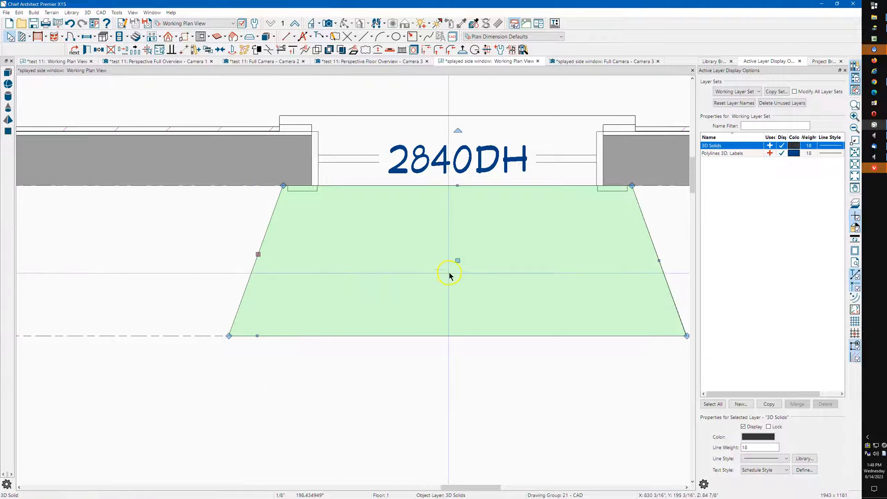
left_click_drag(459, 261, 459, 310)
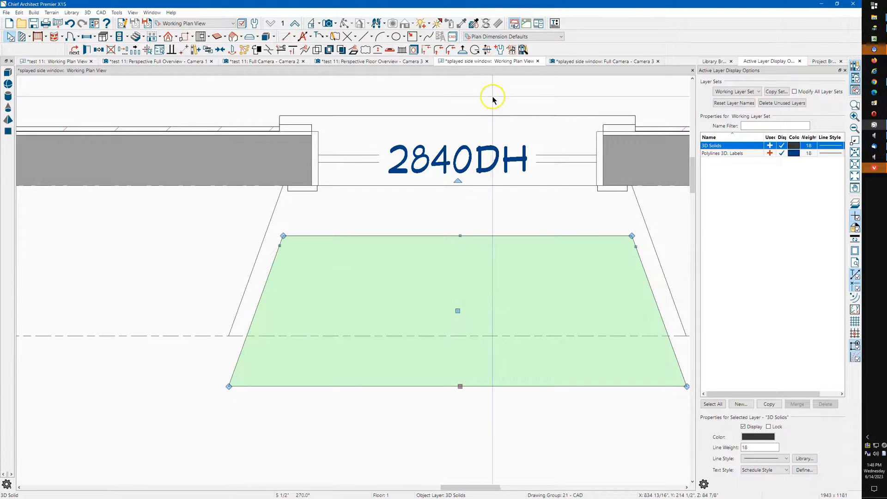
In the full camera view, delete the thin edge face left along the wall above the window
left_click(594, 62)
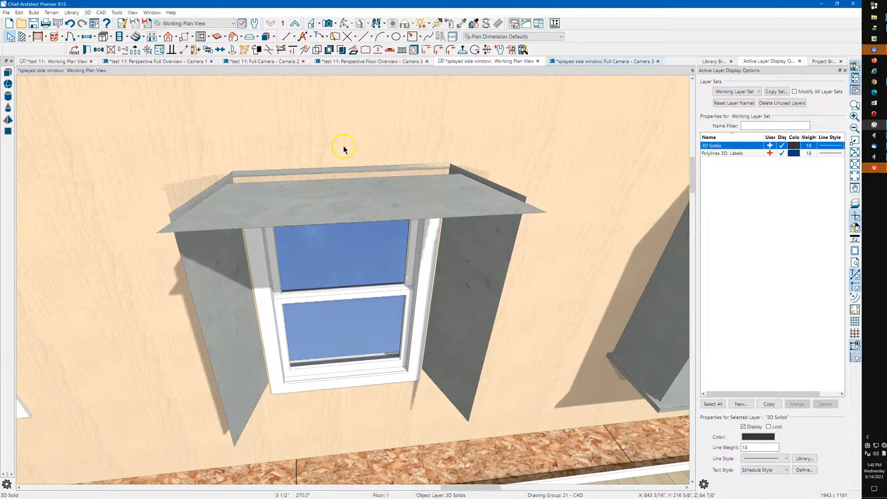
scroll(259, 175, "up", 2)
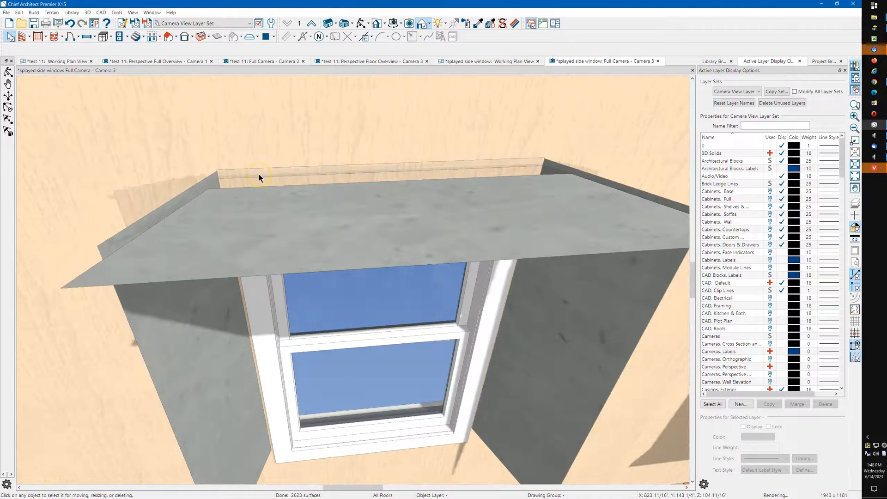
left_click(263, 172)
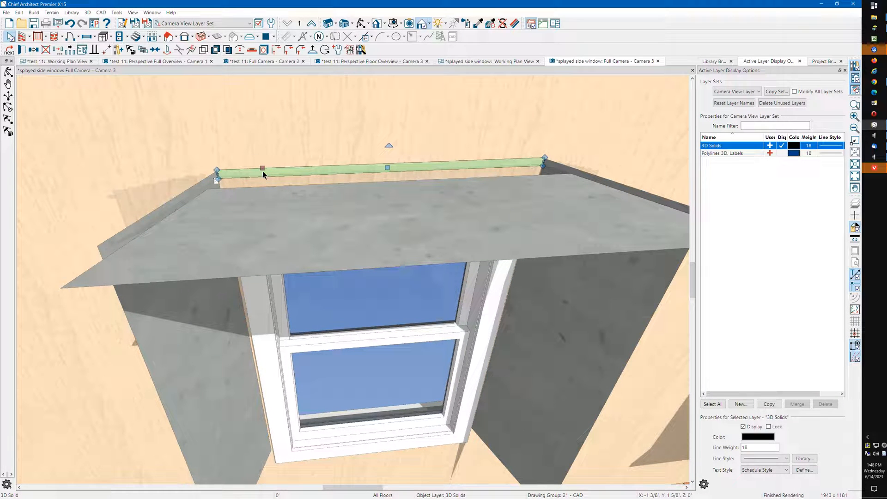
key("Delete")
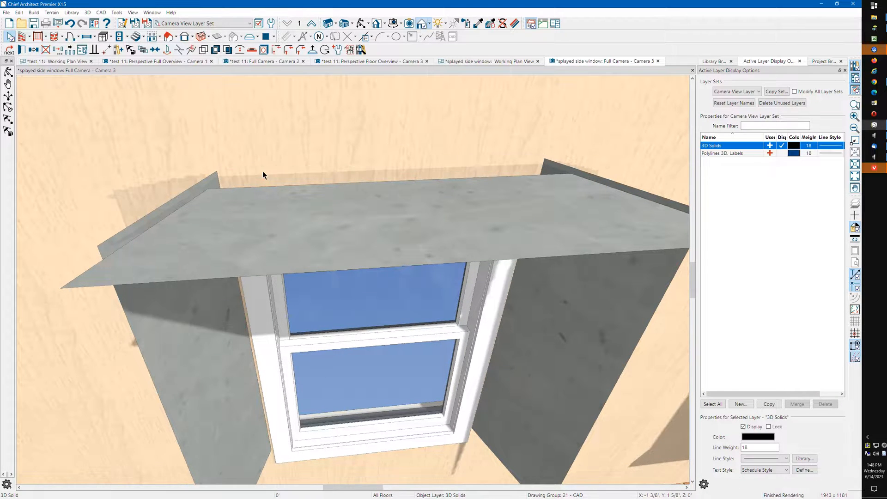
left_click(283, 170)
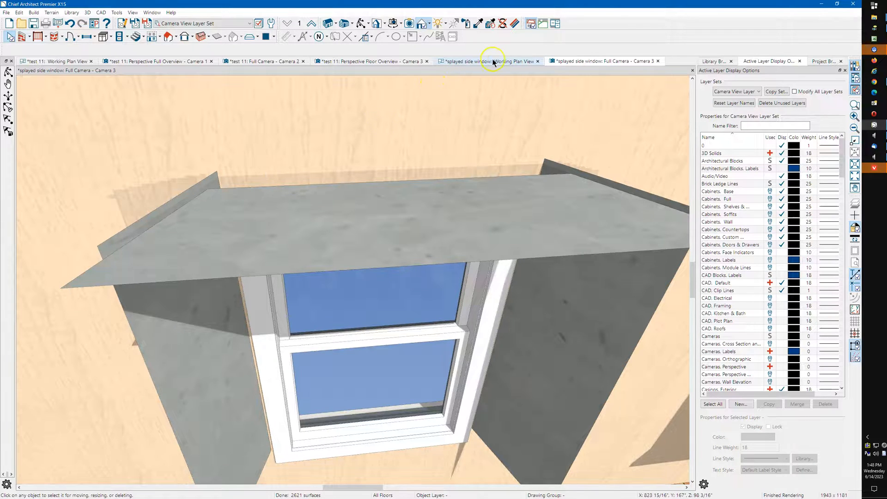
In the working plan view, point-to-point move the head solid from its outer left corner back to the outer end of the left jamb face
left_click(493, 61)
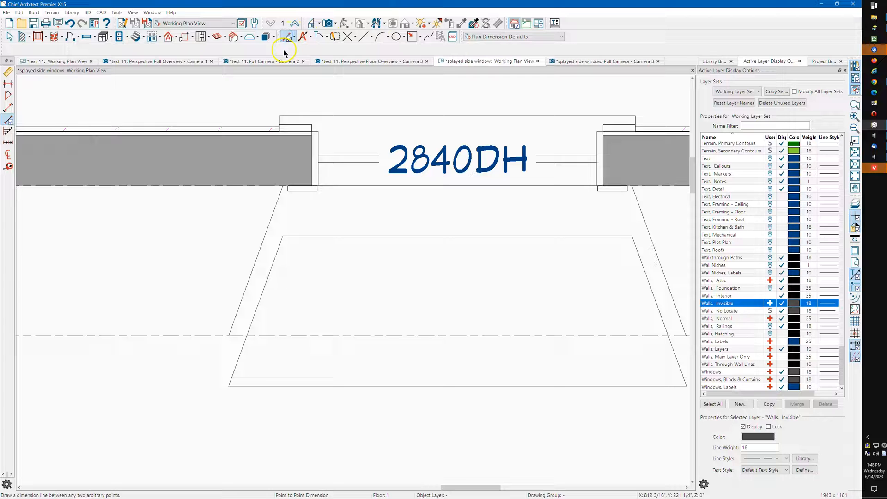
key("space")
left_click(300, 259)
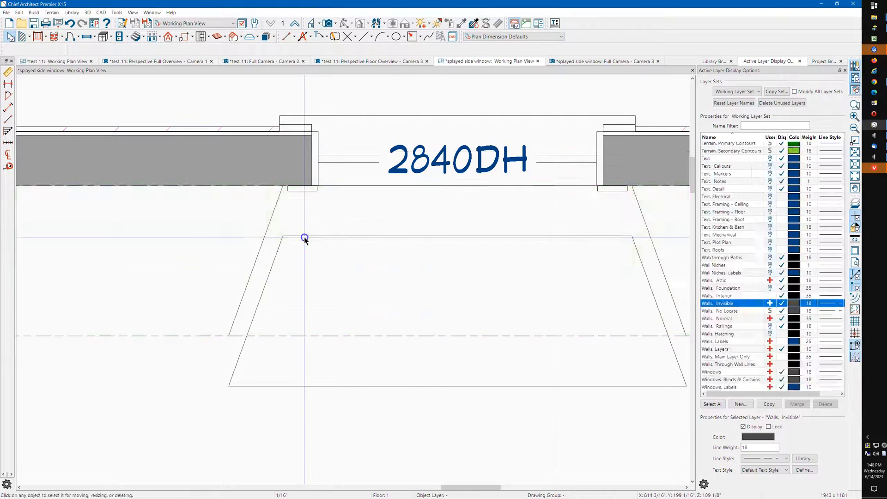
left_click(292, 386)
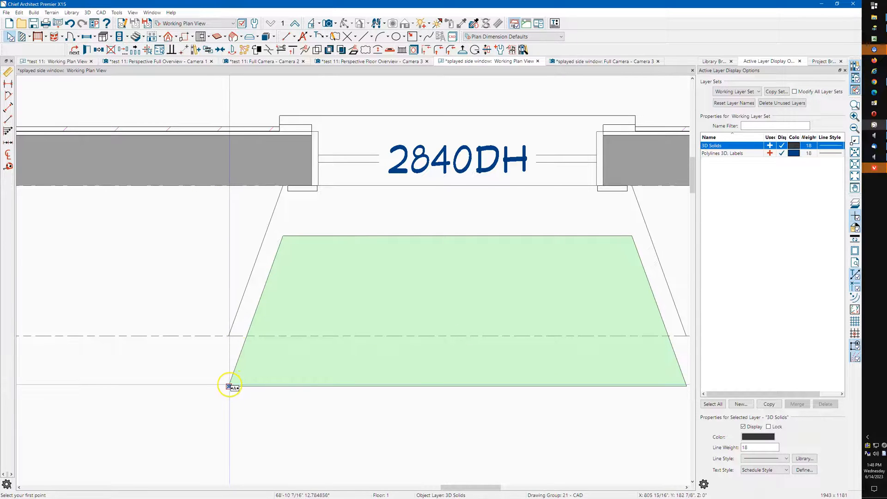
scroll(229, 386, "up", 3)
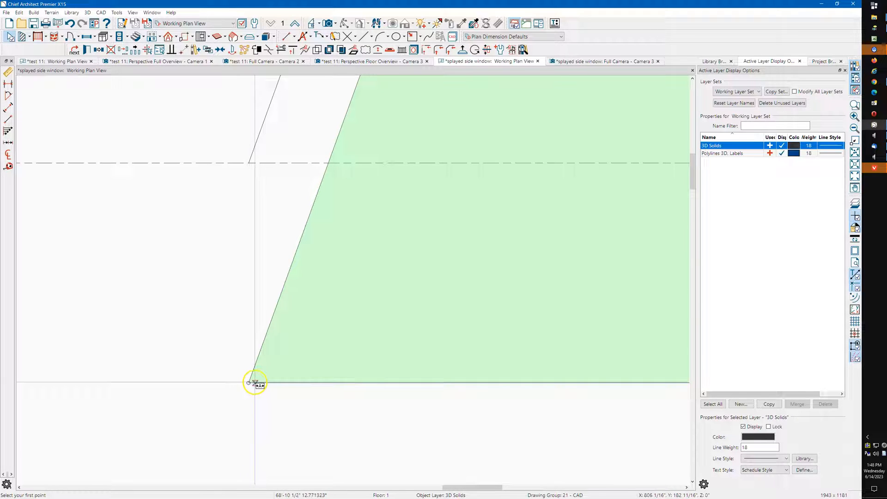
left_click(249, 383)
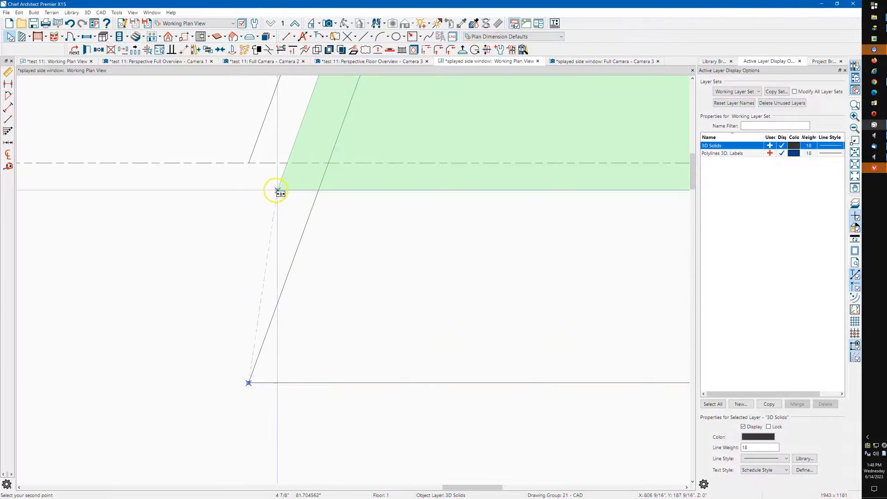
left_click(248, 163)
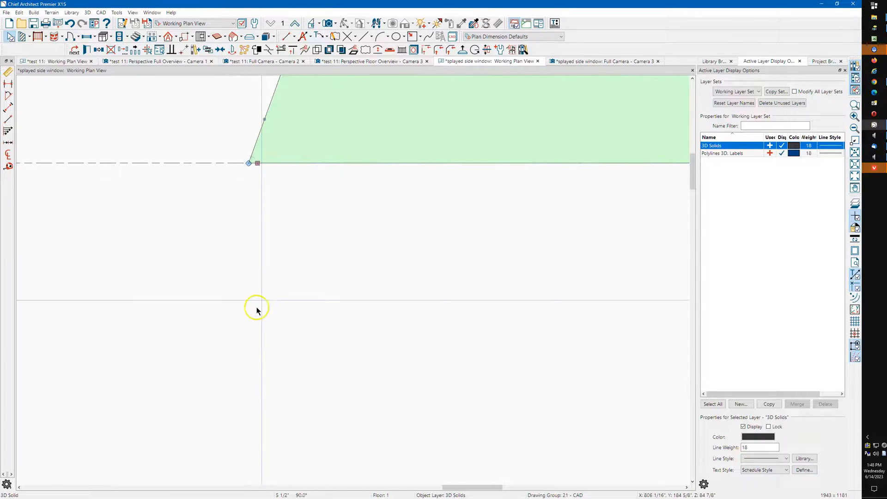
scroll(232, 339, "down", 4)
scroll(182, 306, "down", 3)
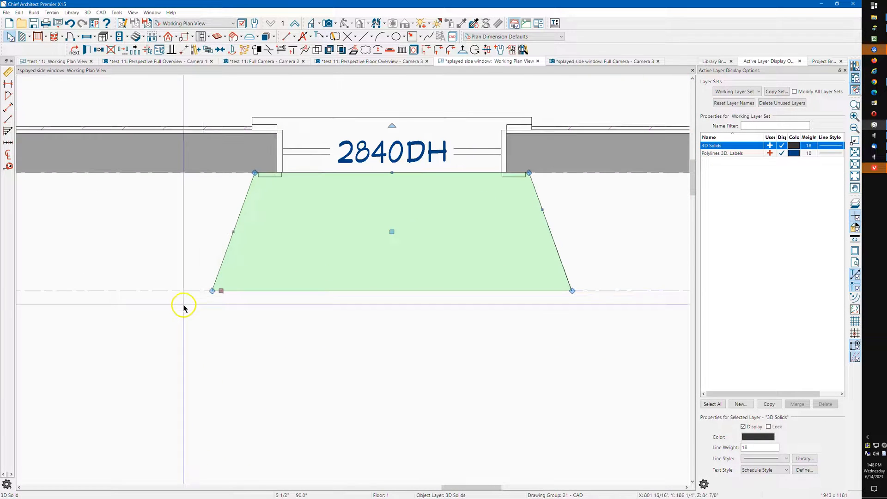
Inspect the splayed sides and head around the window from above and from the front in the full camera view
left_click(575, 62)
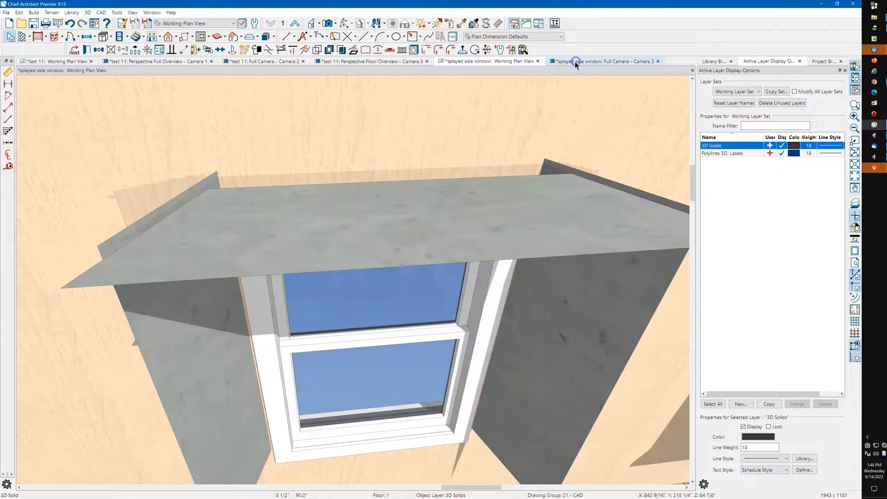
scroll(414, 185, "down", 2)
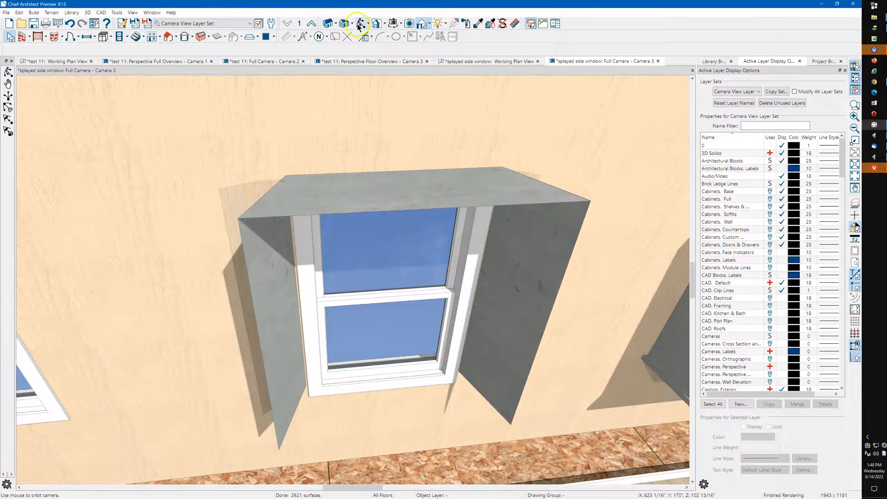
left_click_drag(381, 86, 326, 200)
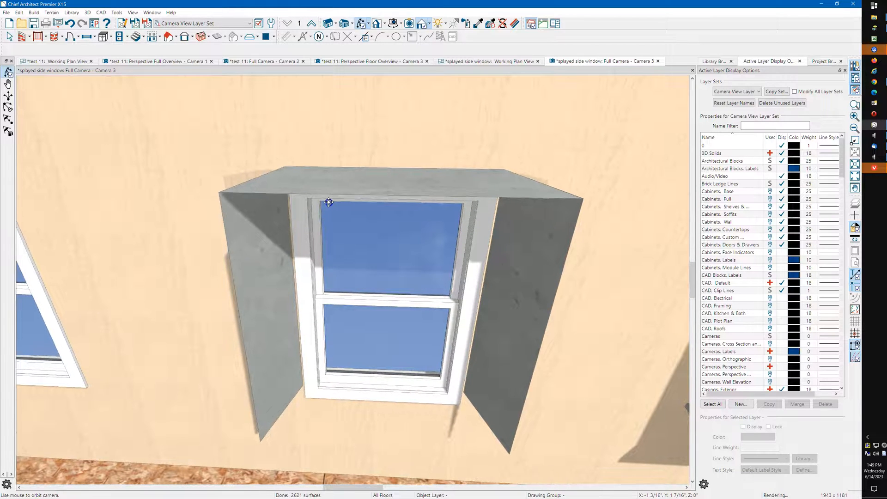
left_click_drag(445, 184, 425, 170)
left_click_drag(258, 222, 264, 182)
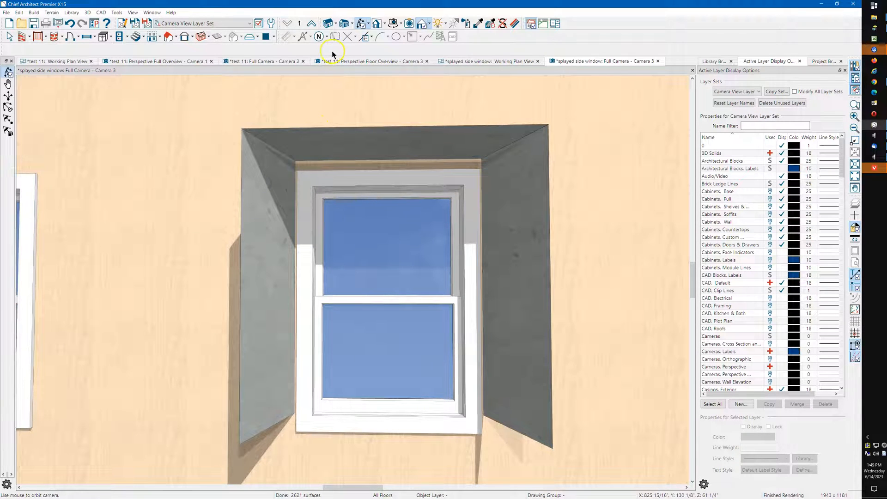
In the working plan view, draw a rectangular 3D solid over the splayed jamb, from the left jamb's outer end to just past the right one
left_click(474, 61)
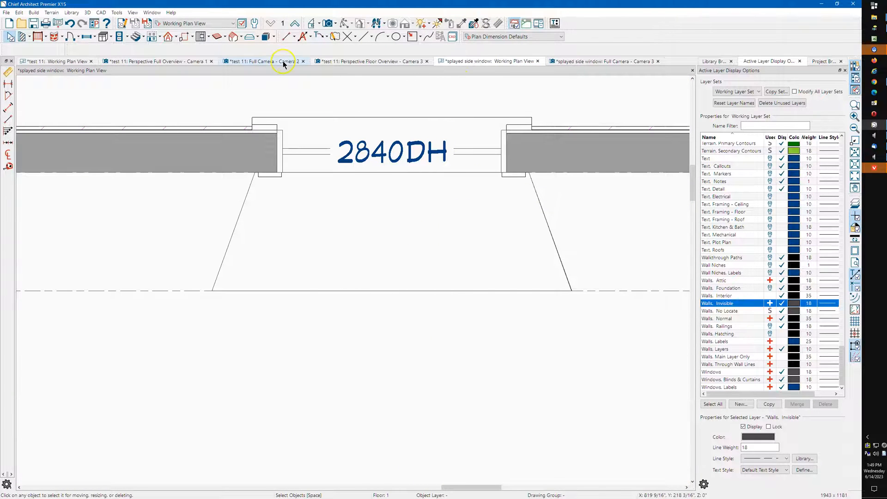
left_click(268, 37)
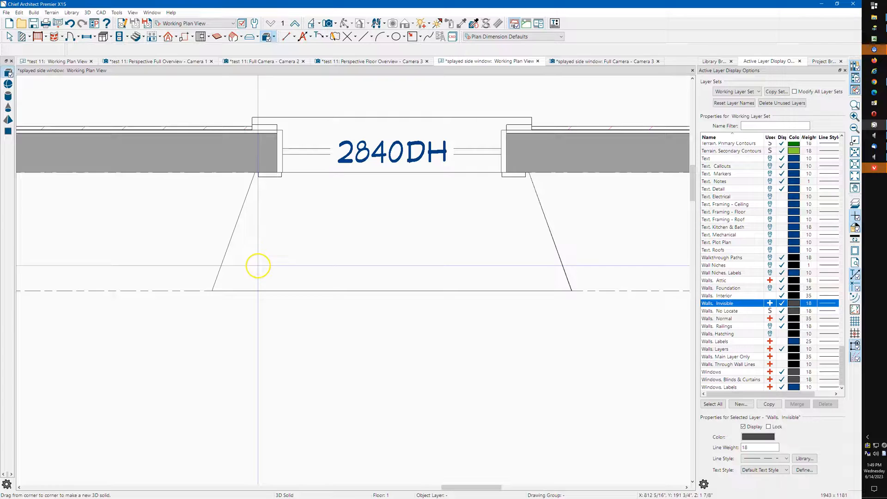
left_click_drag(211, 291, 578, 174)
key("space")
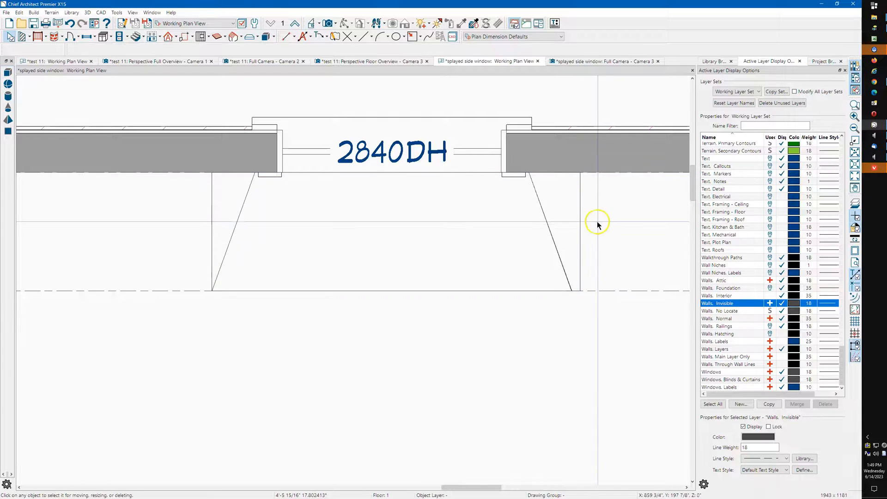
Move the new rectangular solid's right edge outward to make the solid about 4'-3 15/16" wide
left_click(581, 226)
scroll(581, 227, "up", 3)
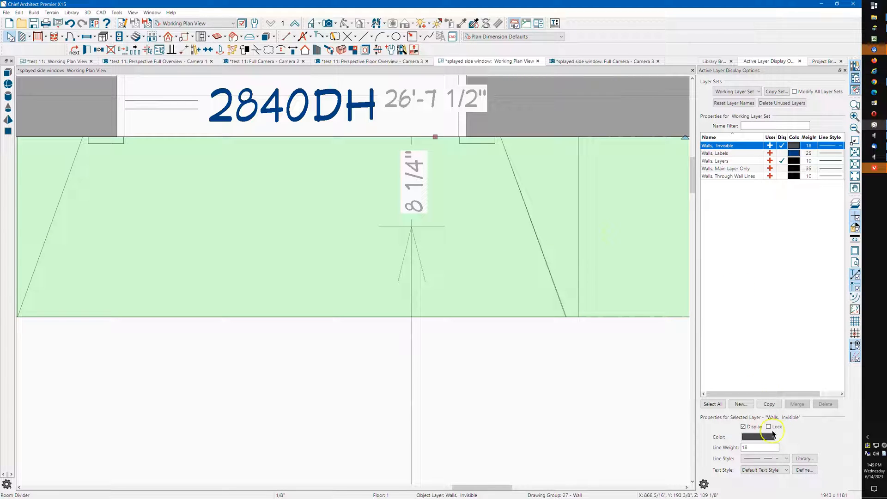
left_click(579, 250)
left_click_drag(579, 249, 584, 303)
scroll(564, 325, "up", 4)
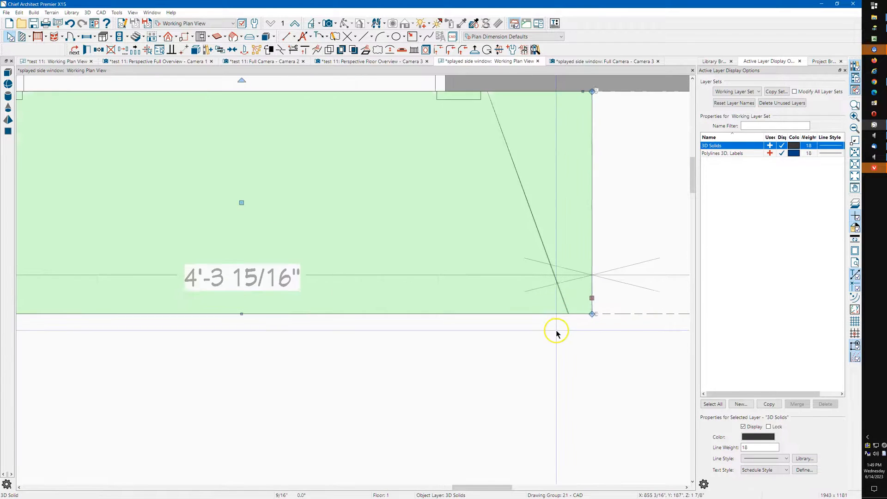
left_click(572, 325)
Shift the head solid's right angled edge by 1/16" to line it up with the right jamb face
scroll(572, 324, "down", 2)
scroll(593, 307, "up", 5)
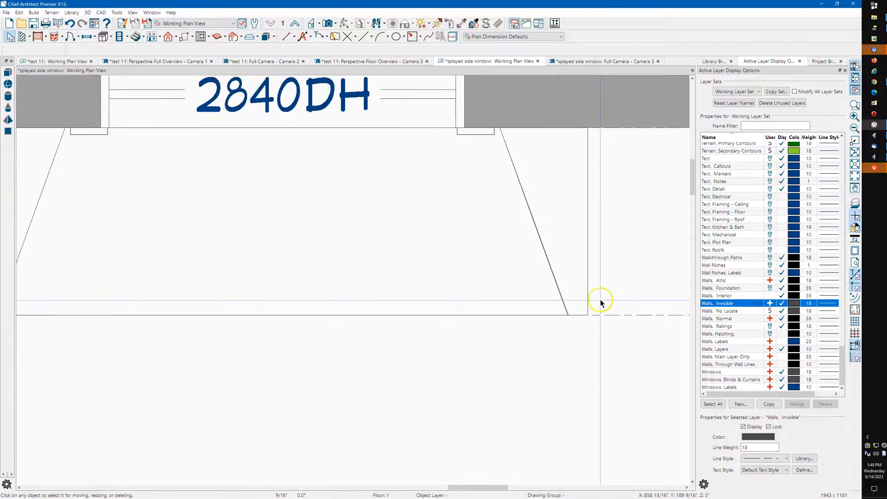
scroll(520, 324, "up", 4)
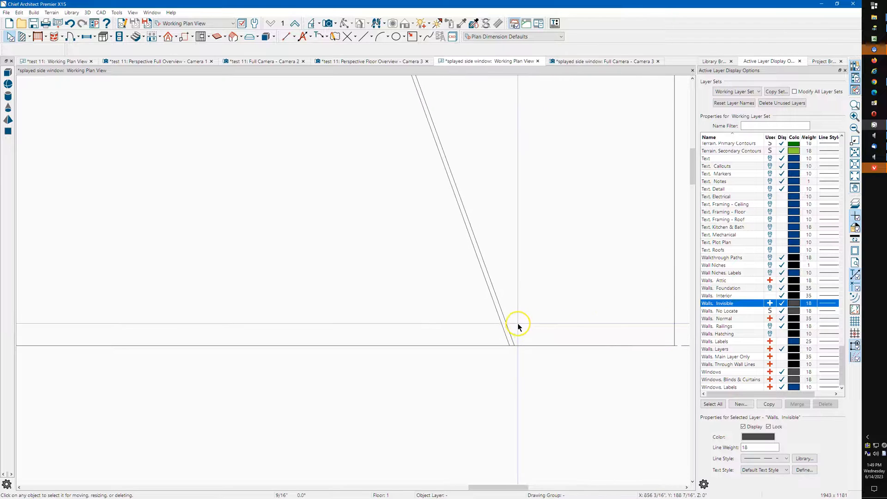
left_click(496, 334)
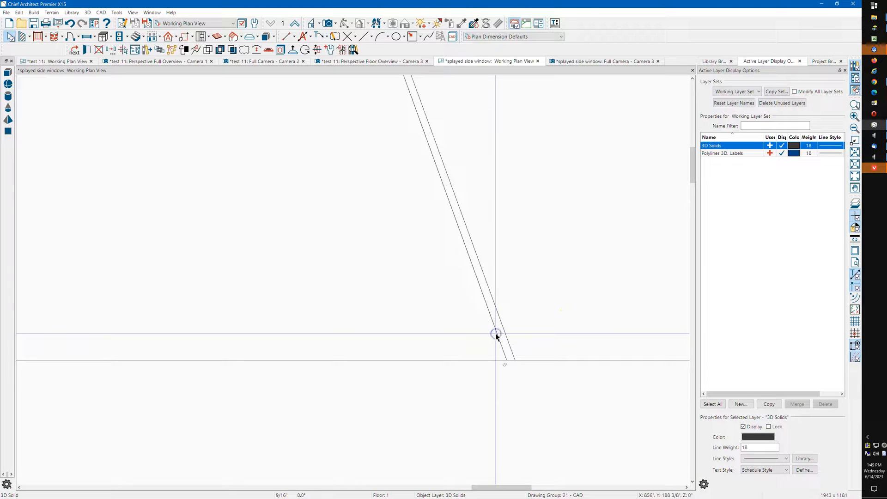
scroll(506, 333, "down", 4)
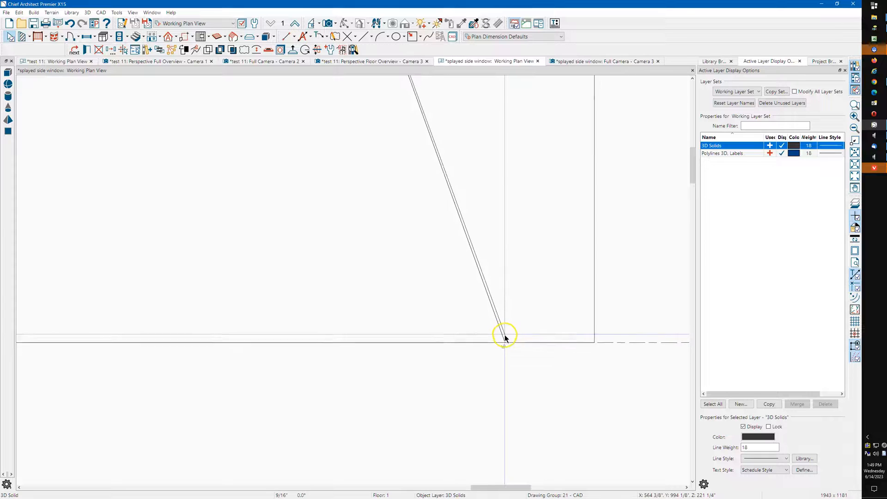
scroll(505, 338, "down", 1)
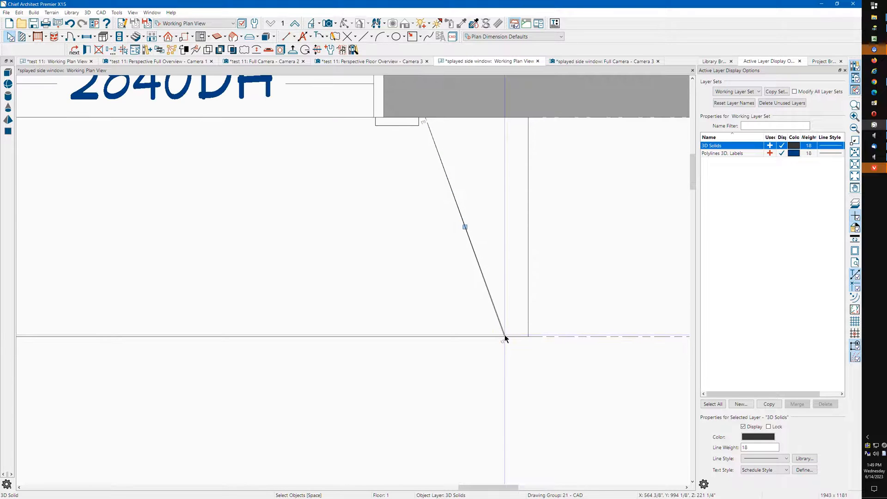
scroll(505, 337, "up", 5)
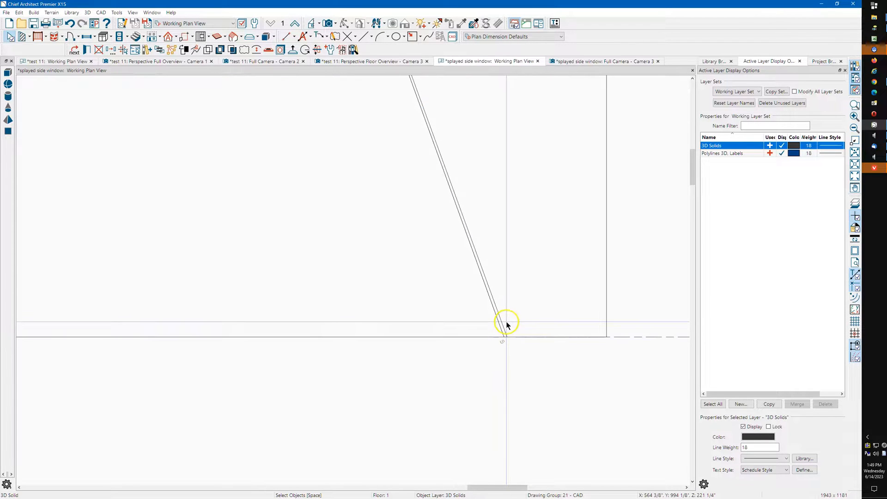
left_click(503, 326)
left_click_drag(497, 340, 526, 339)
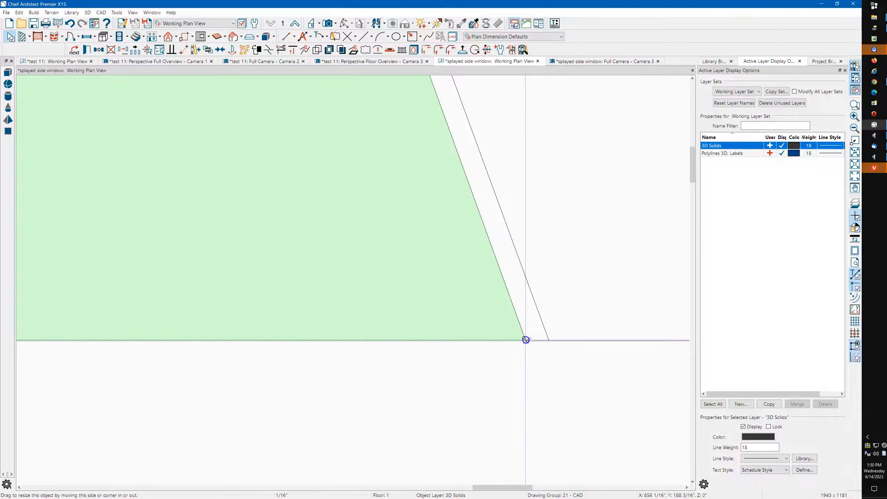
left_click(530, 370)
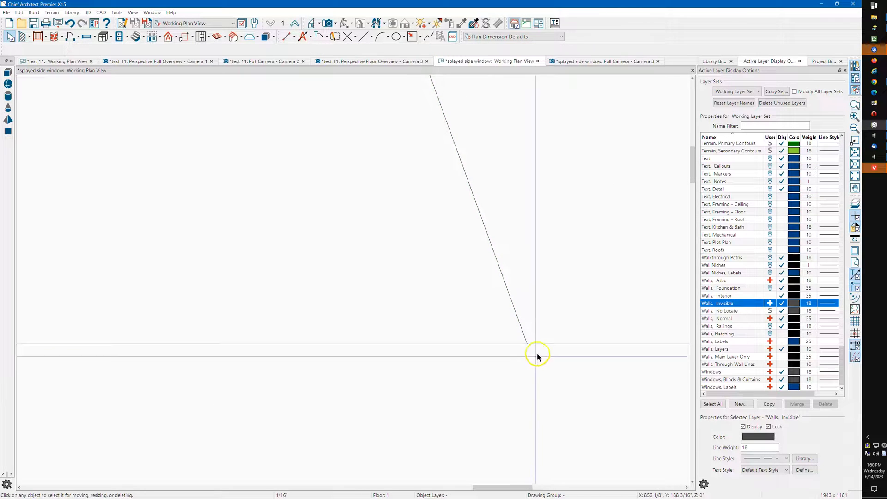
left_click_drag(534, 353, 576, 349)
scroll(576, 349, "down", 5)
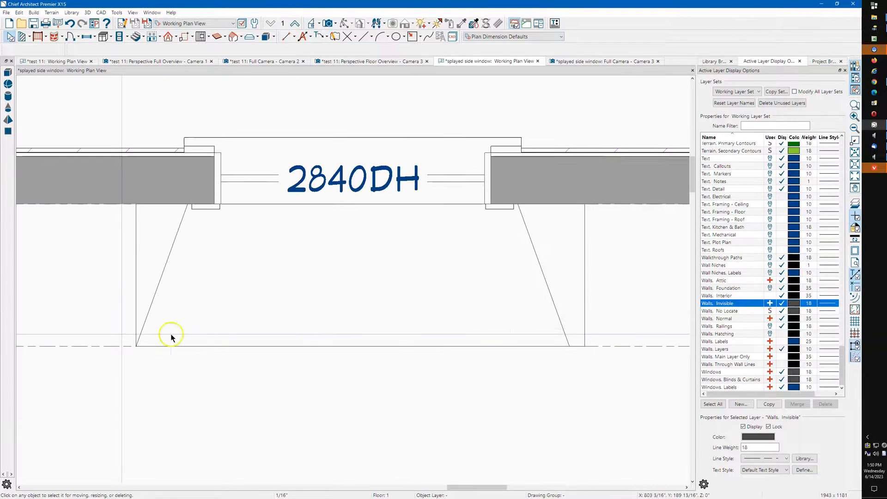
scroll(140, 365, "up", 5)
scroll(142, 360, "up", 4)
scroll(149, 353, "down", 3)
scroll(156, 354, "down", 3)
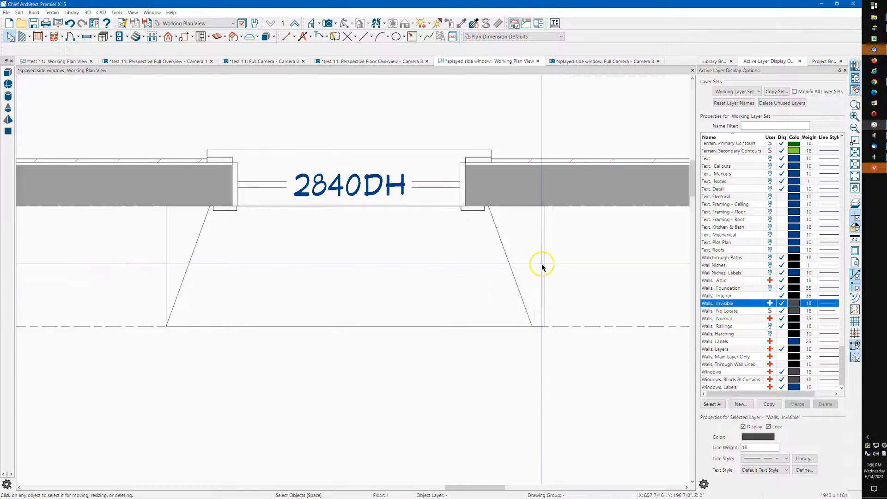
Align the rectangular solid's right edge with the right jamb's outer end and extend its front edge 1 1/2" past the wall face
left_click(540, 261)
left_click_drag(544, 266, 532, 325)
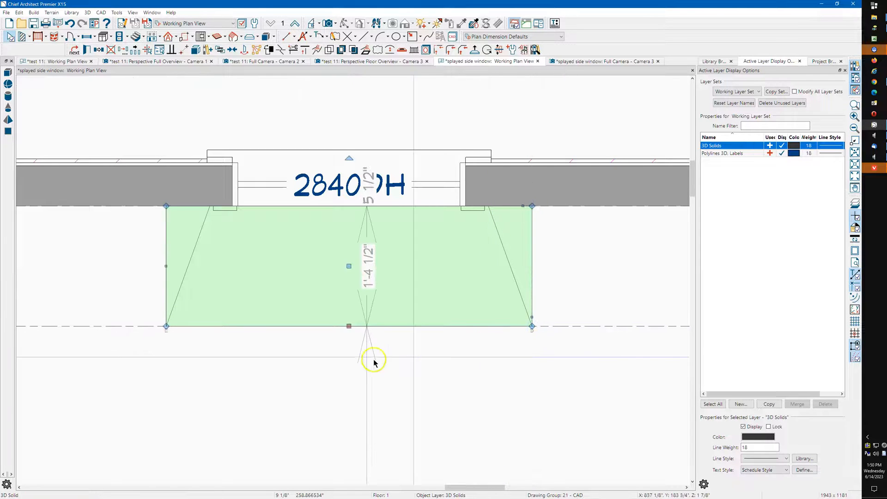
scroll(308, 352, "up", 3)
left_click_drag(381, 307, 381, 326)
scroll(217, 323, "down", 3)
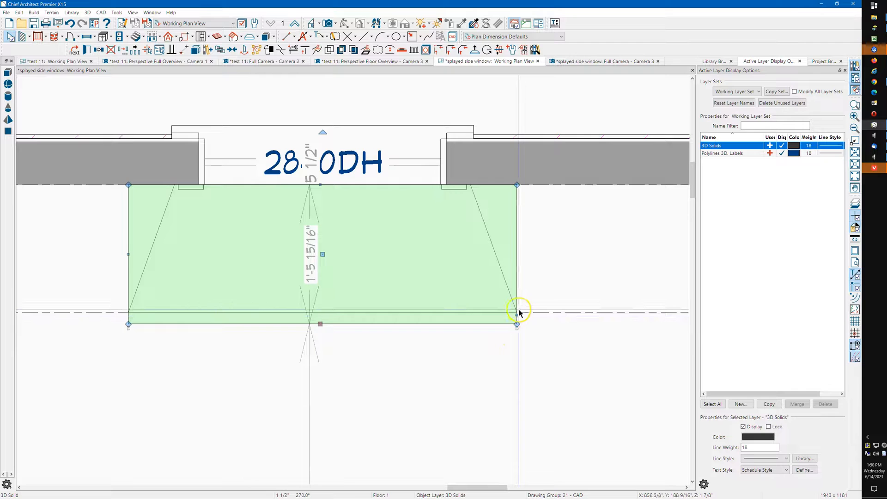
Break the solid's right edge at the wall face and extend the part beyond it 1 1/2" outward
scroll(519, 312, "up", 5)
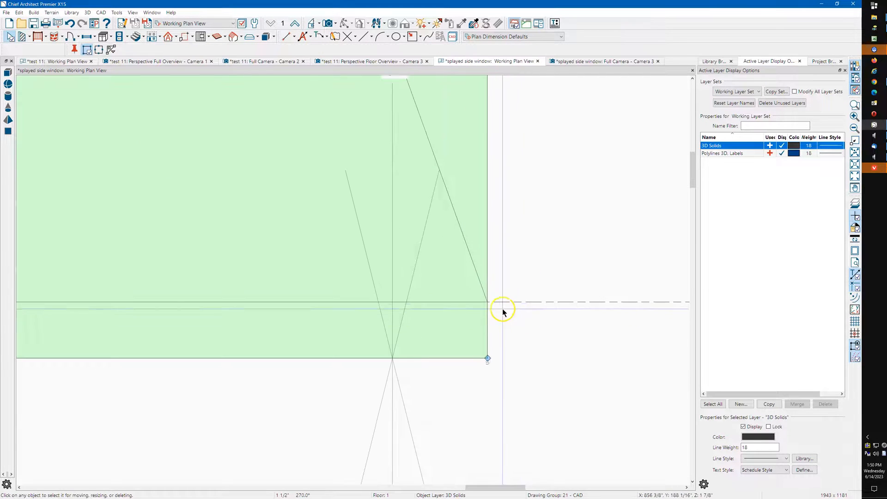
left_click(487, 303)
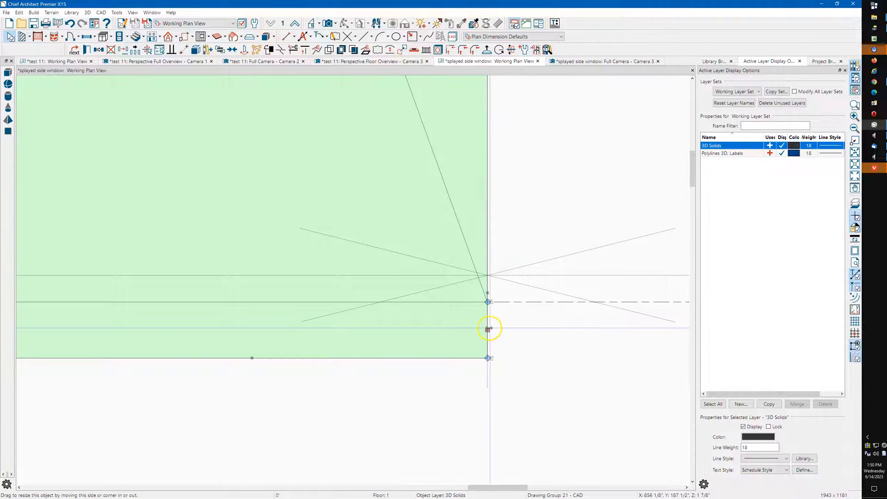
left_click_drag(489, 328, 501, 328)
key("Tab")
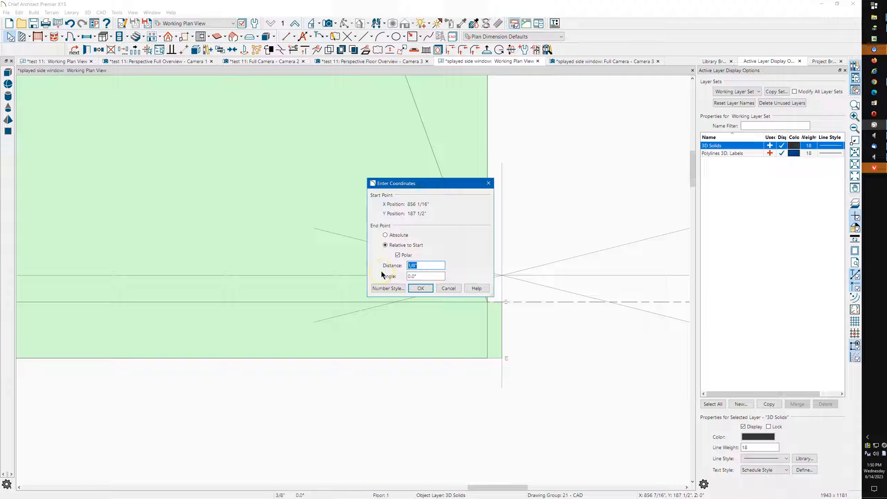
type("1.5")
key("Return")
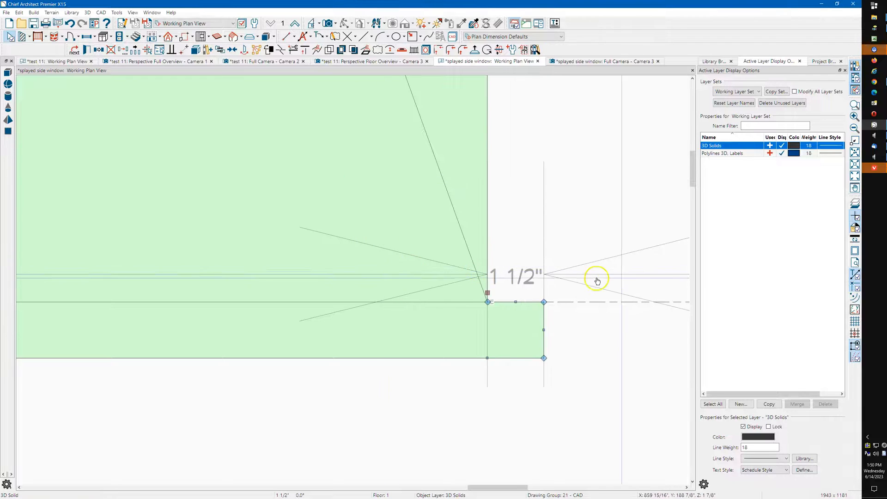
Break the solid's left edge at the wall face and extend the part beyond it 1 1/2" outward
scroll(623, 279, "down", 1)
scroll(623, 278, "down", 5)
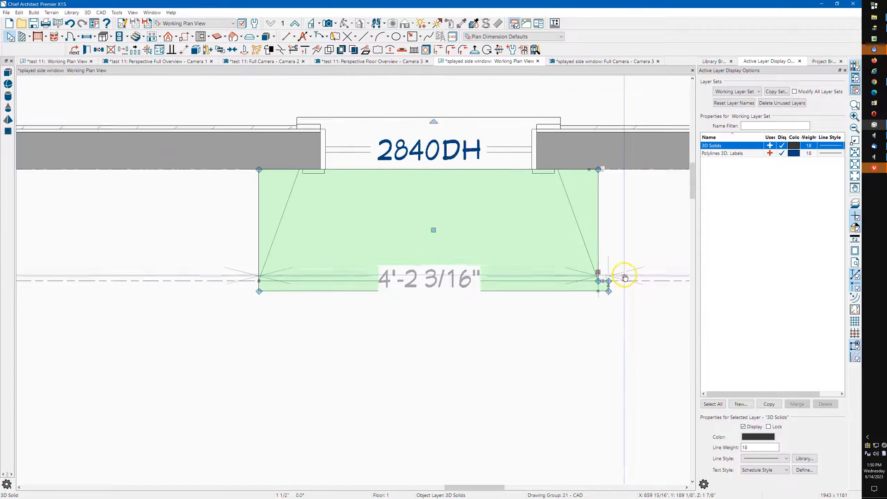
scroll(317, 280, "up", 4)
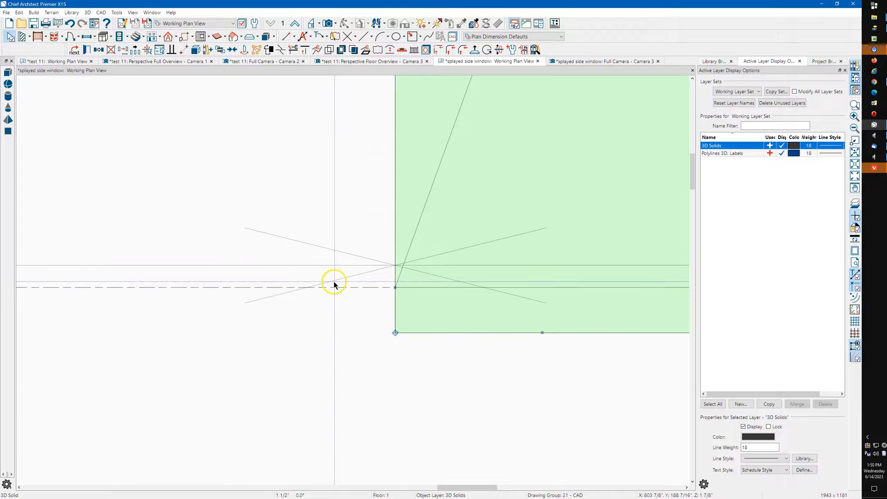
key("Escape")
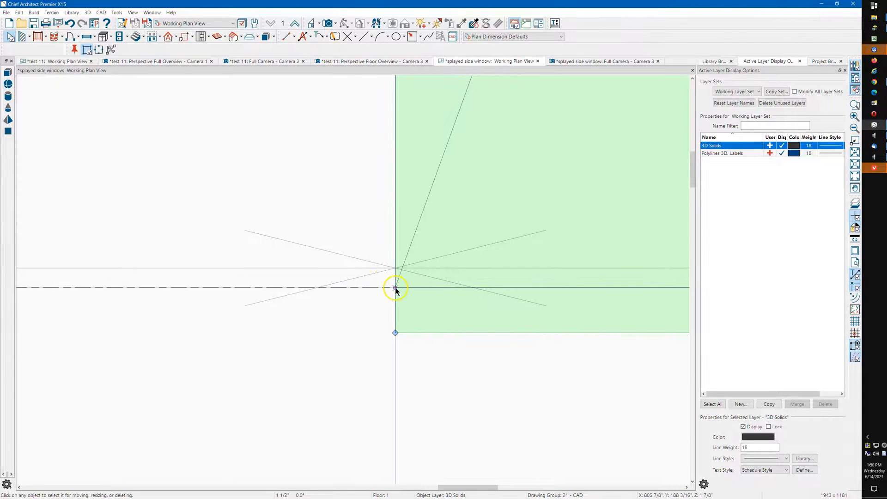
left_click_drag(395, 288, 379, 299)
key("Tab")
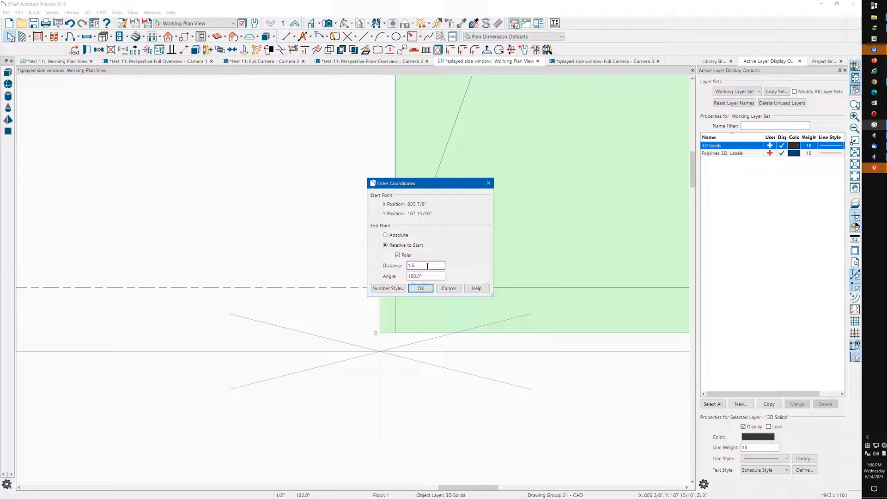
type("1.5")
key("Return")
scroll(333, 279, "down", 1)
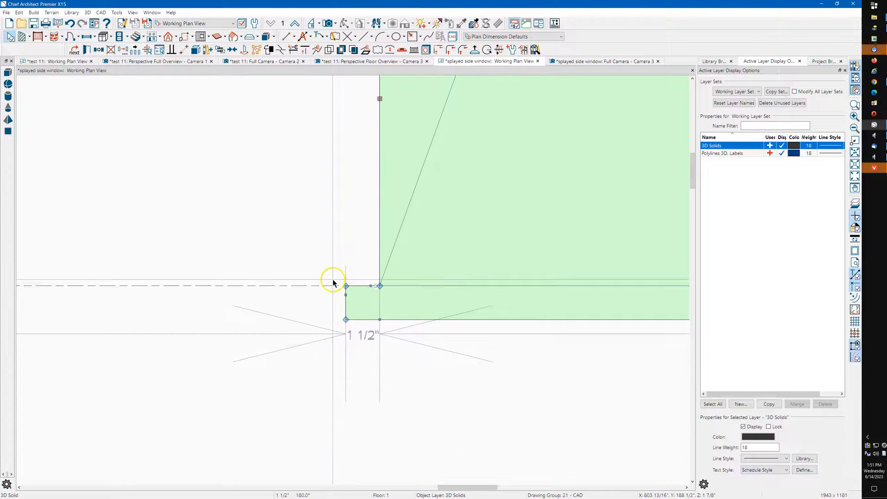
Move the solid's two window-side corners inward so both side edges follow the splayed jamb faces
scroll(333, 279, "down", 3)
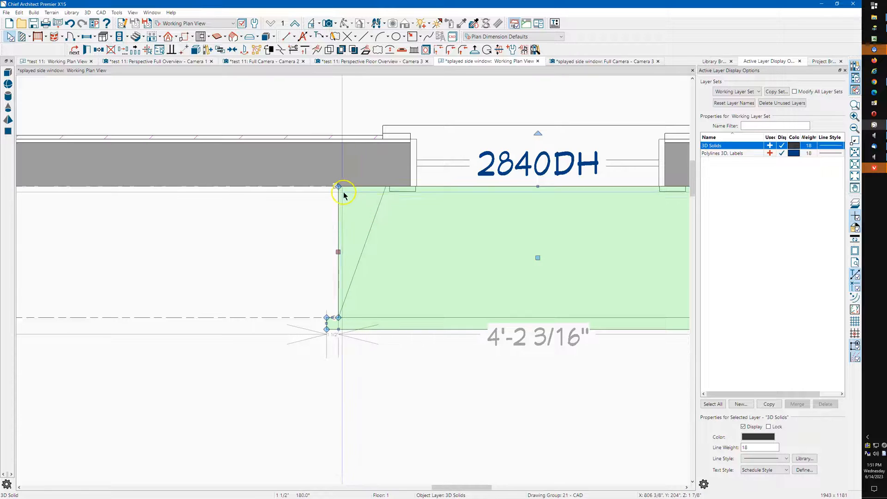
left_click_drag(338, 186, 382, 188)
scroll(192, 263, "down", 2)
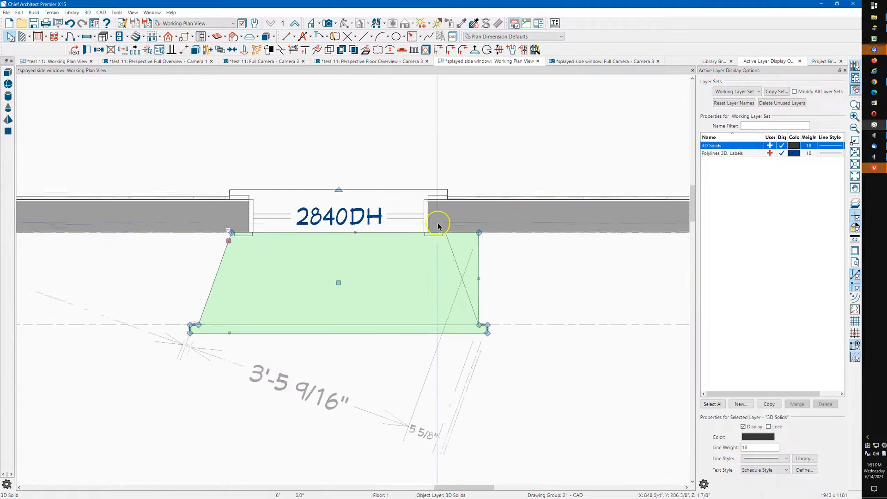
scroll(438, 225, "up", 3)
left_click_drag(509, 237, 430, 234)
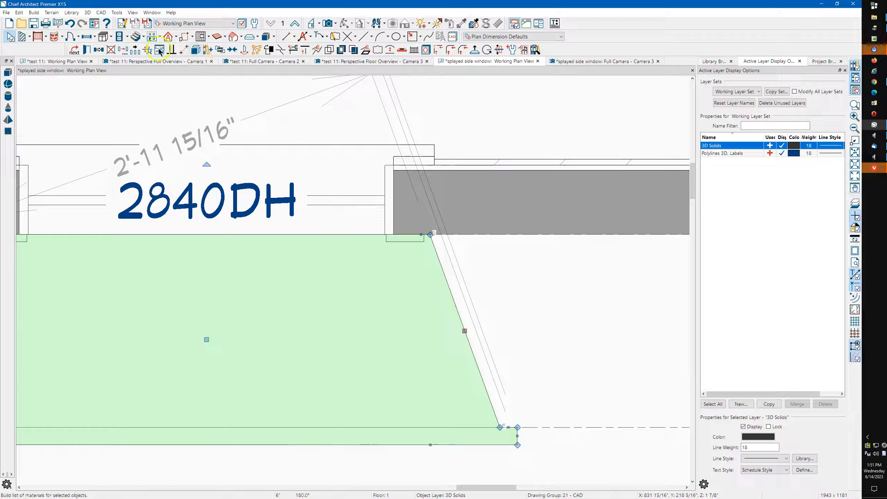
Place the 1 1/4" high sill solid from 30 3/4" to 32" above the finished floor and inspect it in the full camera view
key("e")
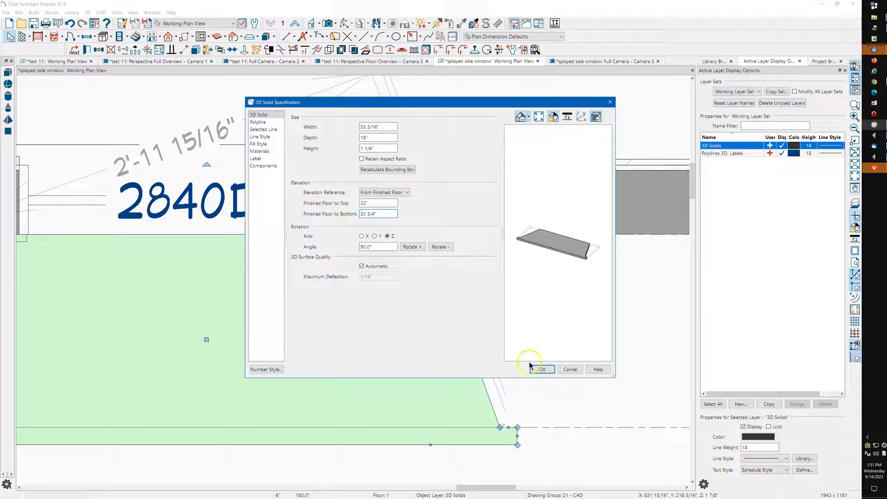
left_click(541, 369)
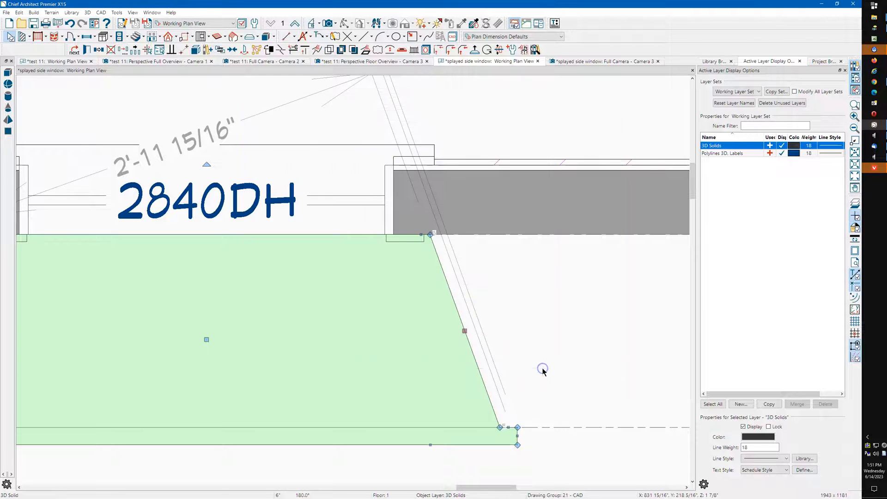
left_click(593, 63)
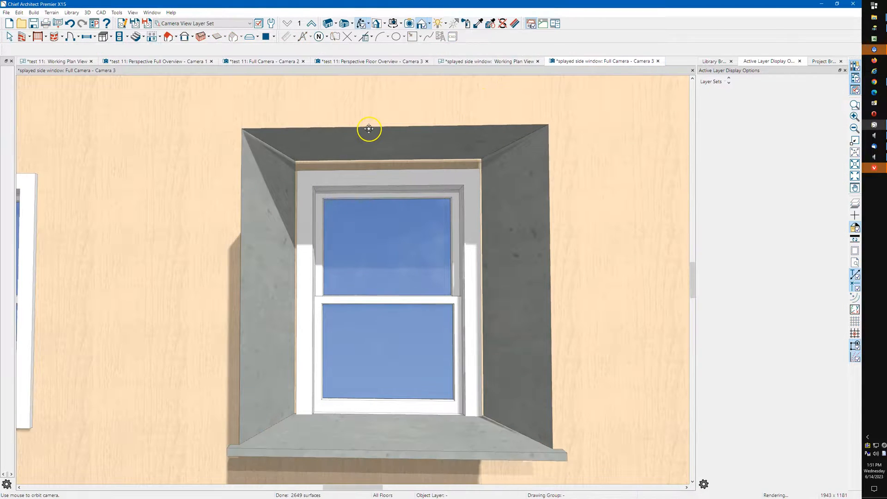
scroll(344, 226, "down", 3)
left_click_drag(411, 225, 460, 231)
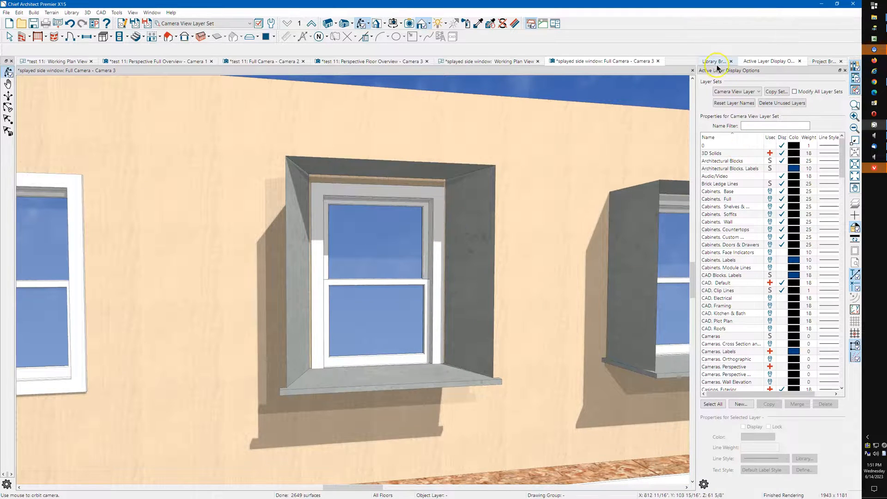
Open the Grey folder of the User Catalog in the library and browse its materials
left_click(715, 61)
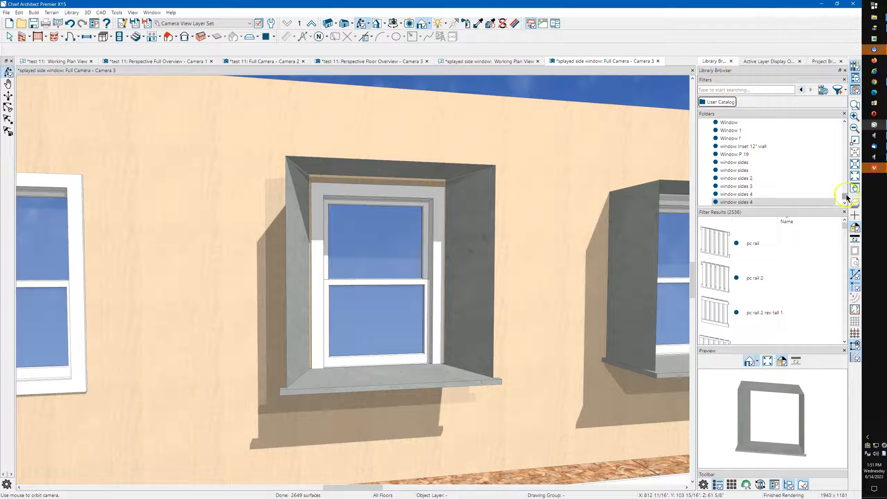
left_click_drag(845, 199, 847, 121)
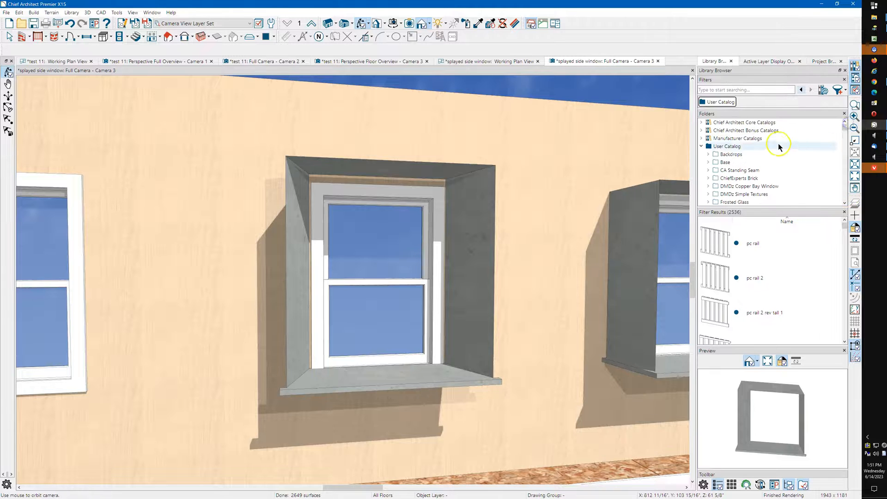
scroll(757, 150, "down", 1)
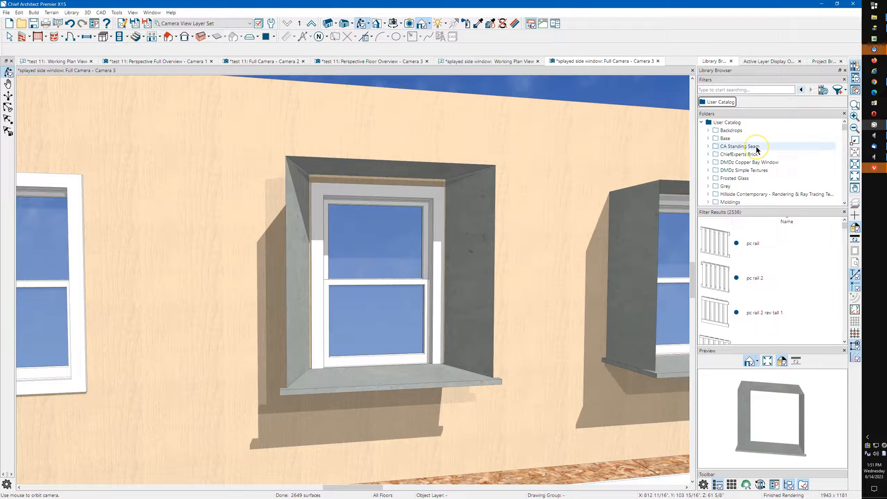
left_click(726, 186)
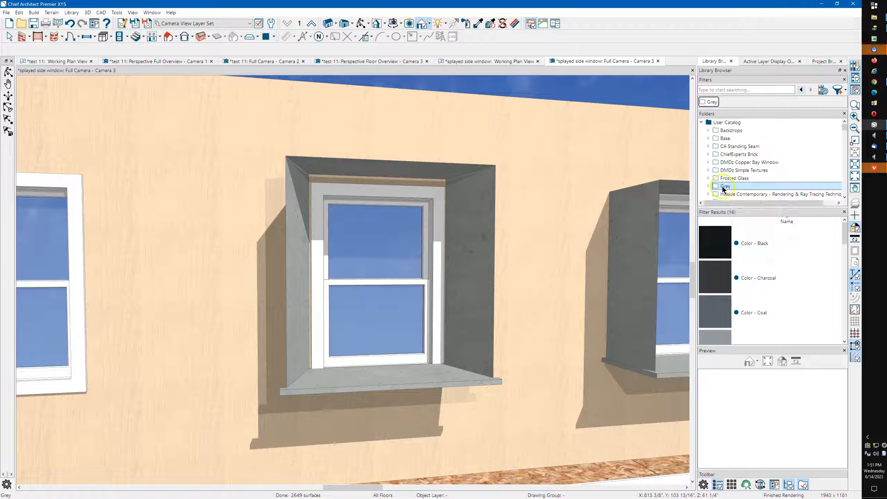
scroll(772, 259, "down", 1)
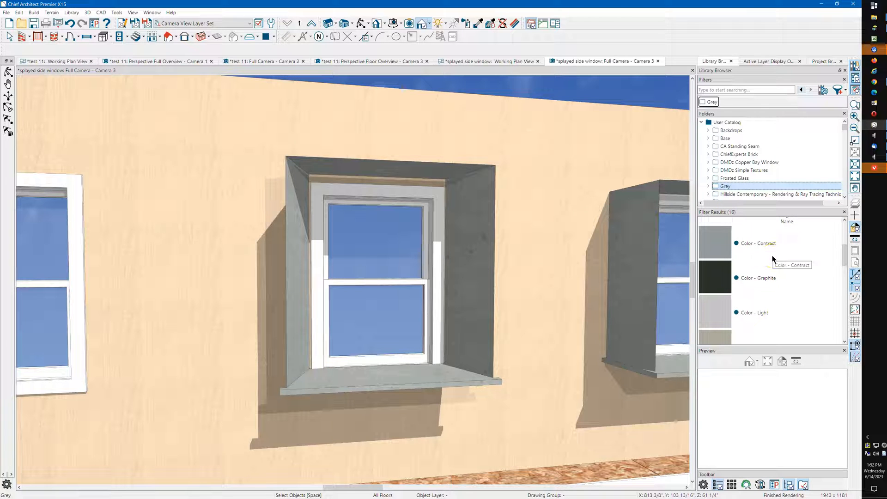
scroll(774, 258, "down", 2)
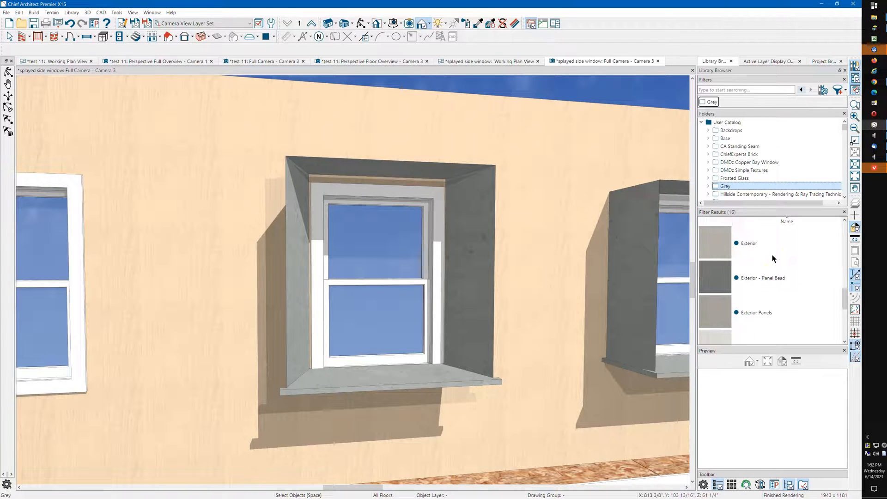
scroll(772, 254, "down", 1)
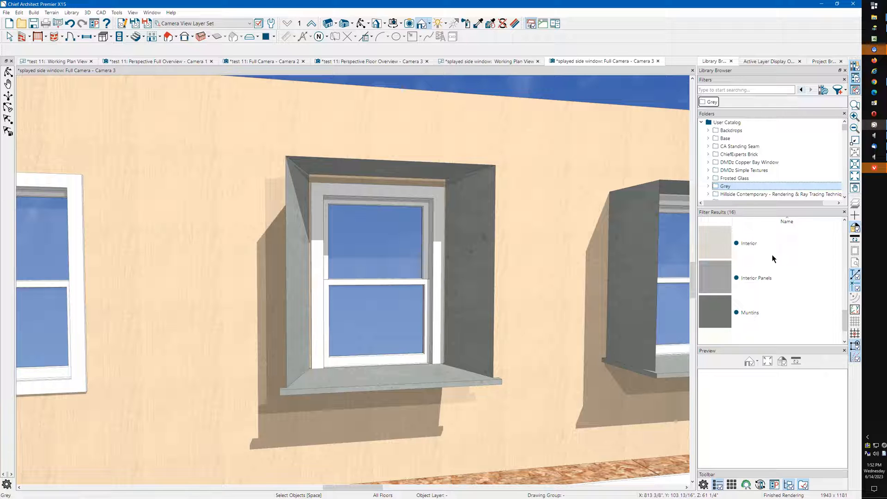
Paint the splayed sides and head around the window with the Interior material
left_click(714, 248)
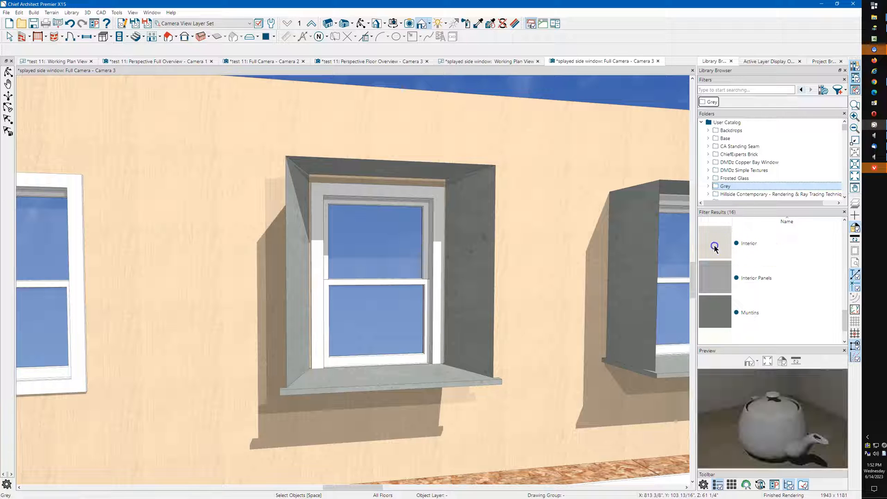
left_click(476, 264)
left_click(446, 187)
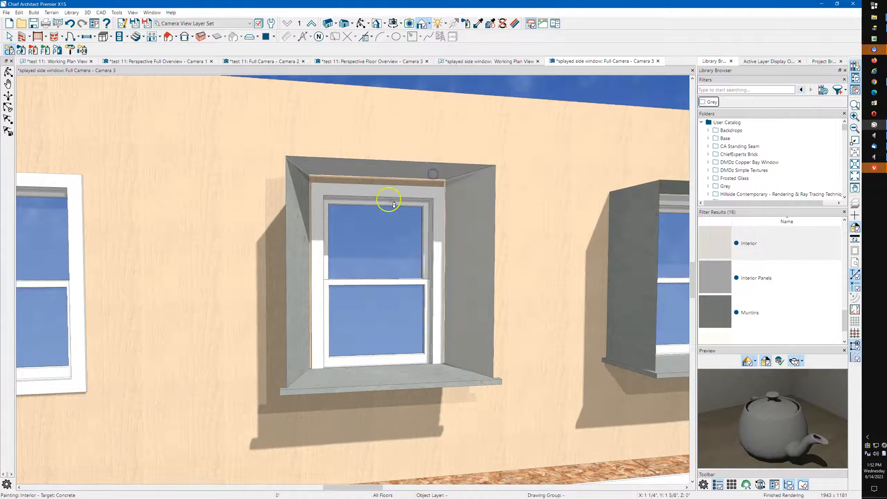
left_click(295, 244)
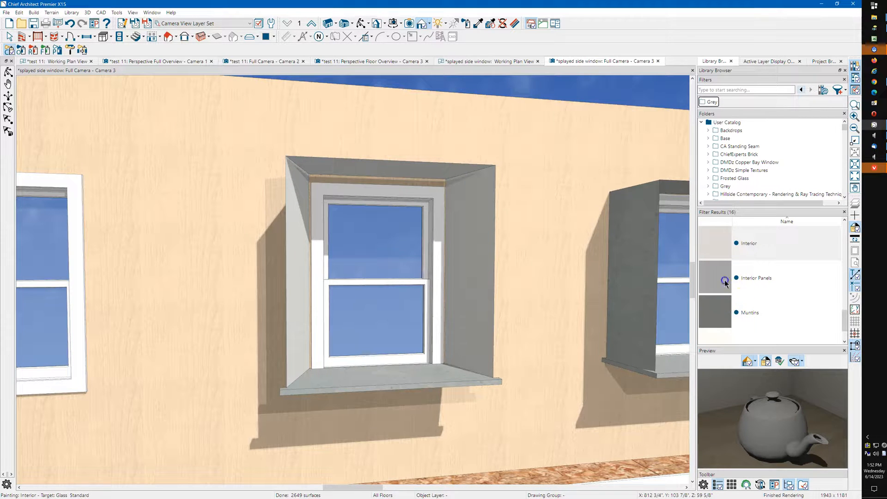
Try the Interior Panels material on the window sill, and repaint the sill with the Muntins material
left_click(433, 374)
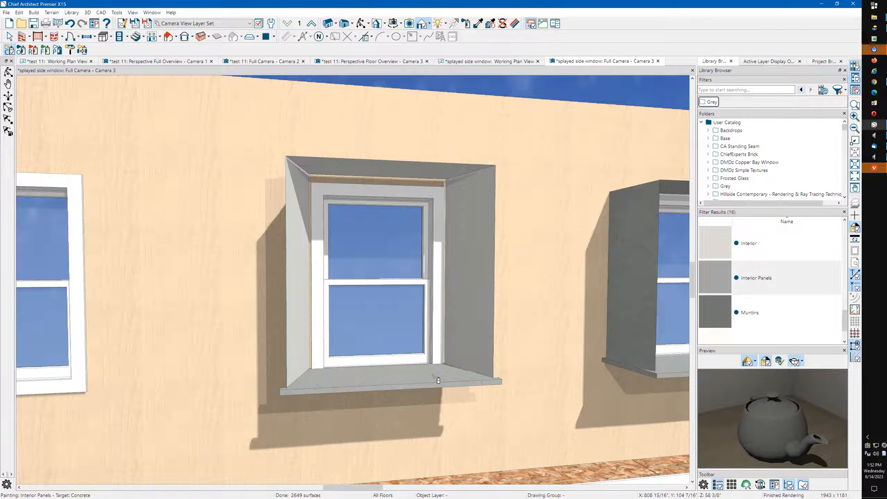
left_click(714, 316)
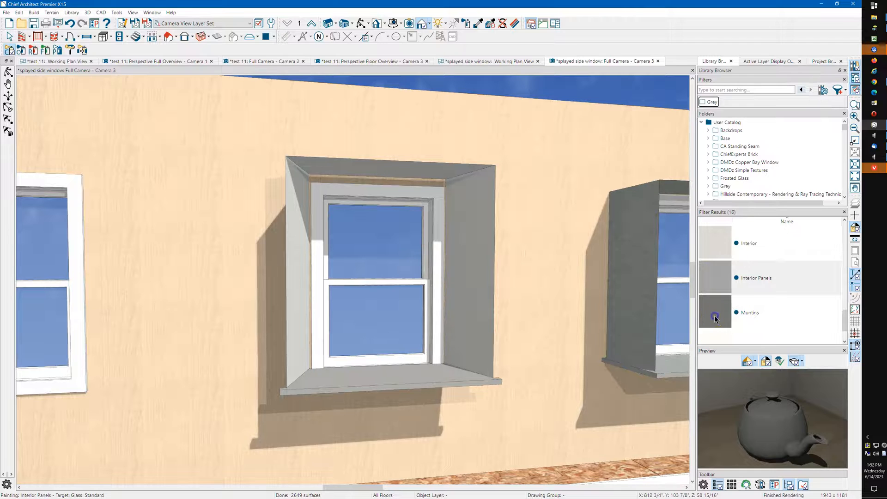
left_click(402, 375)
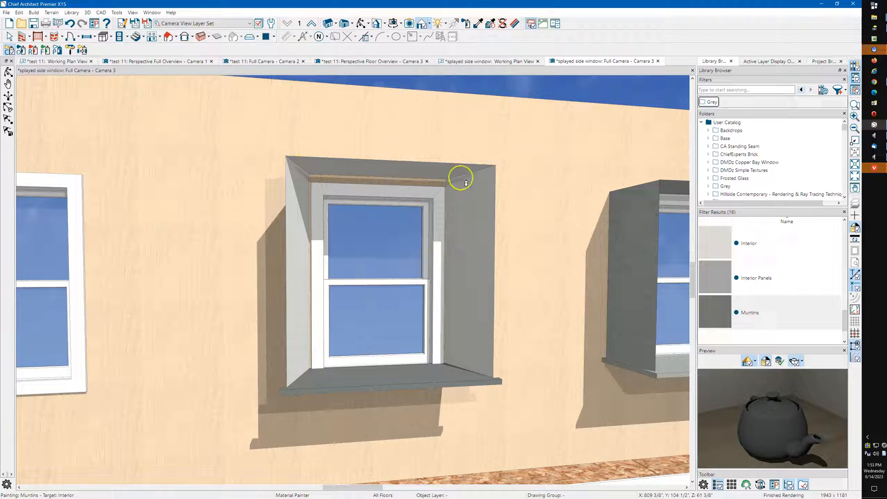
Orbit the camera to inspect the painted surround and sill at an angle, and return to the working plan view
left_click(412, 36)
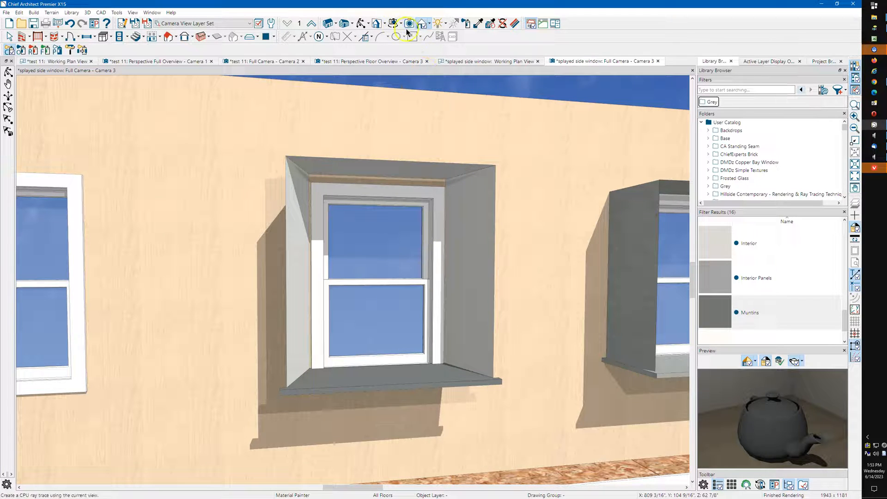
left_click(362, 27)
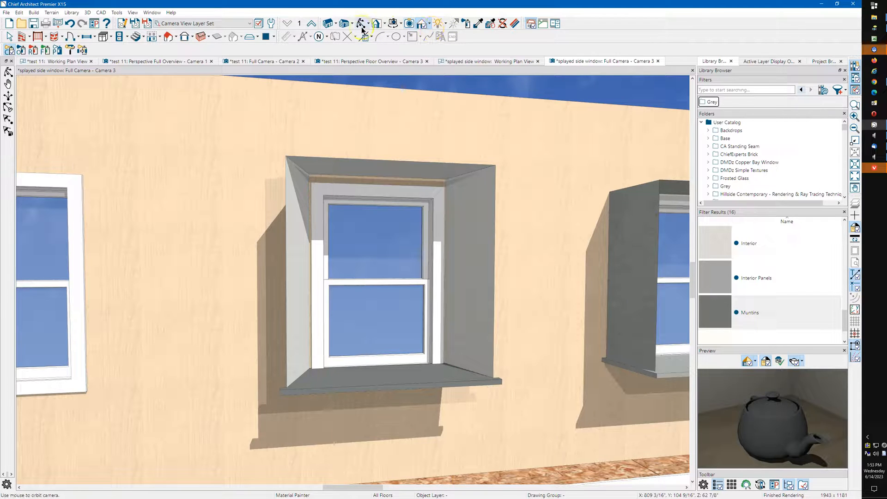
mouse_move(390, 147)
left_mouse_down()
mouse_move(405, 152)
mouse_move(396, 151)
left_mouse_up()
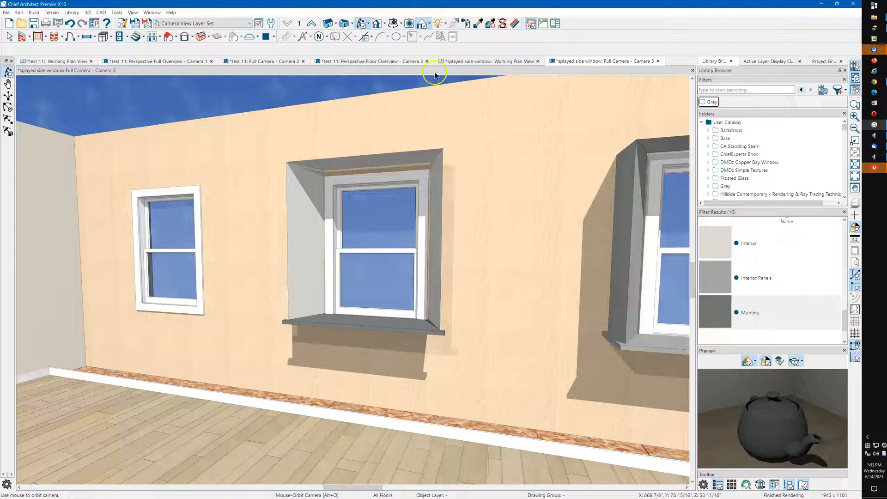
left_click(470, 61)
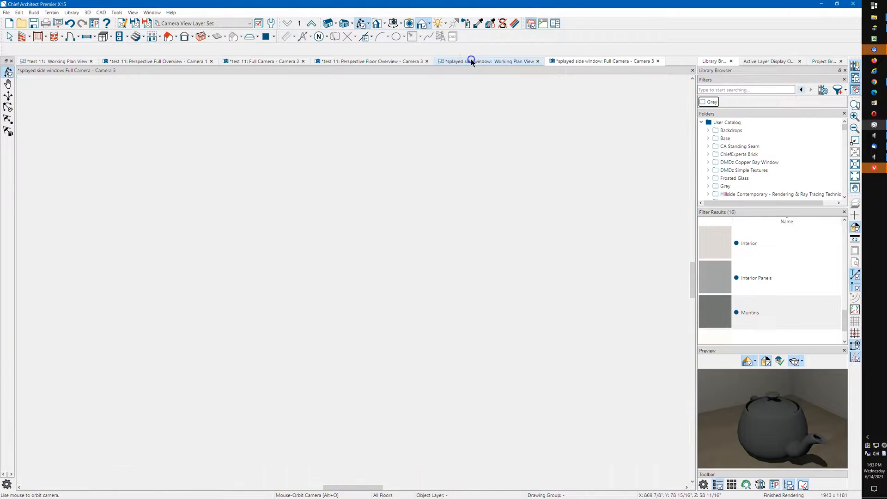
Convert the four solids of the splayed window surround into an interior fixture symbol named "window sides 5" and add it to the library
scroll(534, 187, "down", 2)
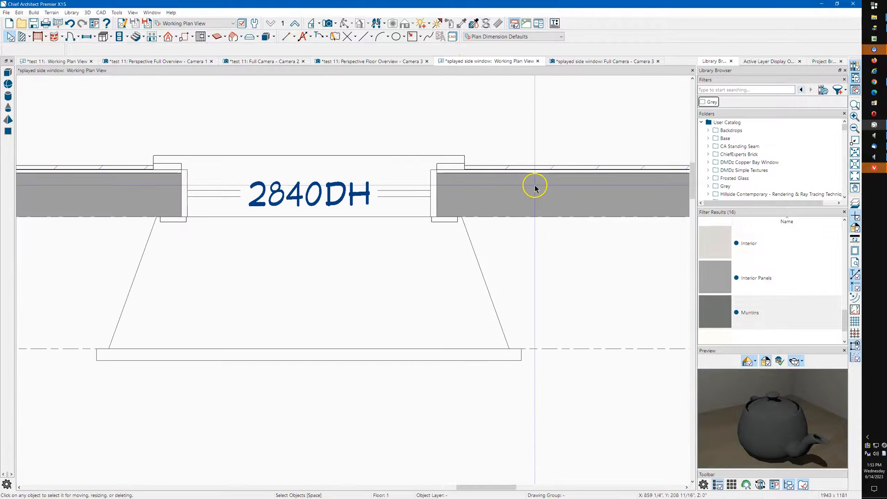
scroll(534, 187, "down", 1)
left_click_drag(217, 237, 564, 259)
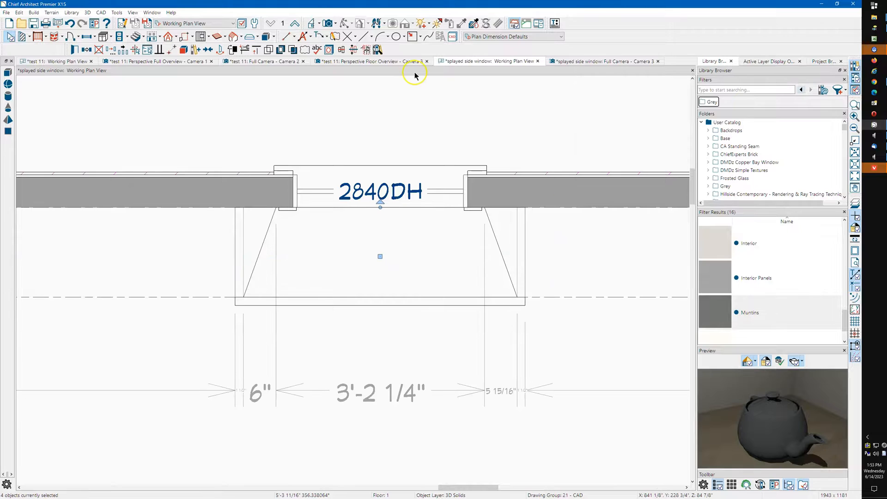
left_click(365, 50)
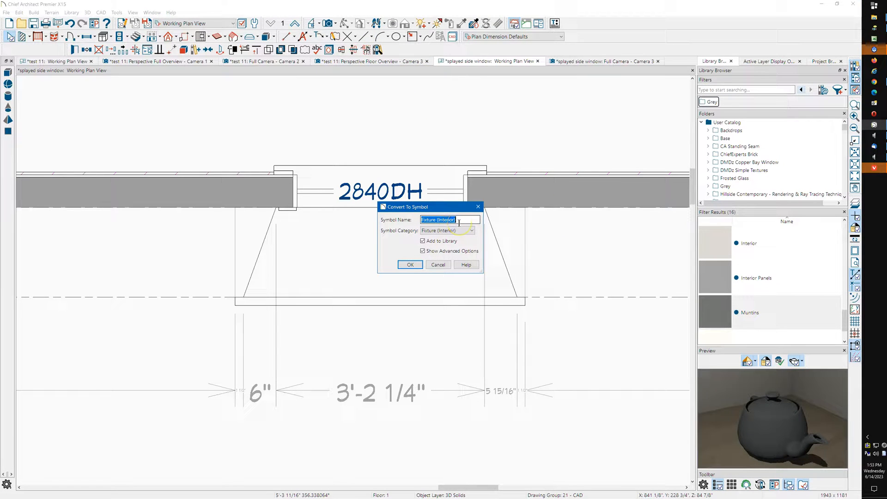
left_click_drag(464, 220, 422, 220)
type("window sides 5")
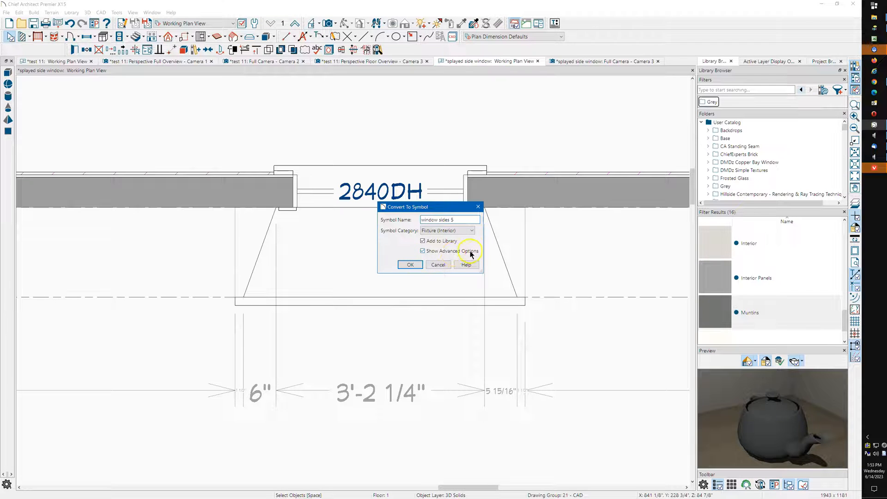
left_click(410, 265)
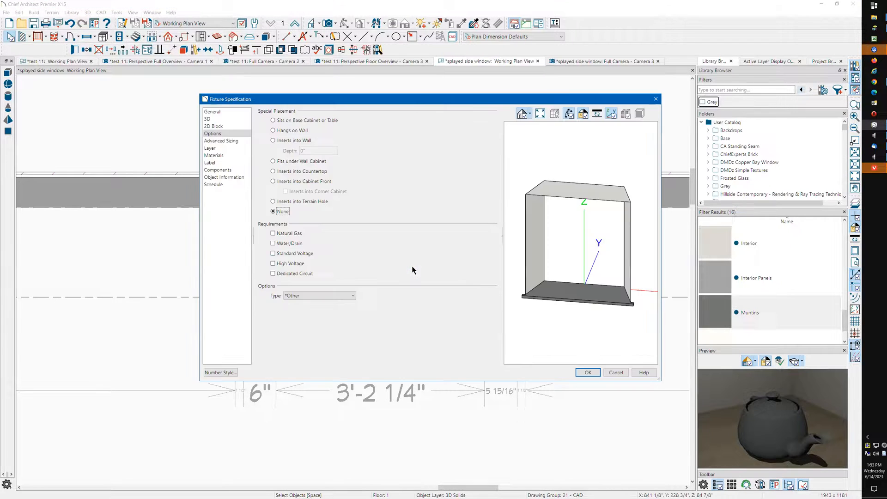
Make the symbol insert into the wall with an insertion depth of 16.5 inches
left_click(284, 140)
double_click(315, 150)
type("16.5")
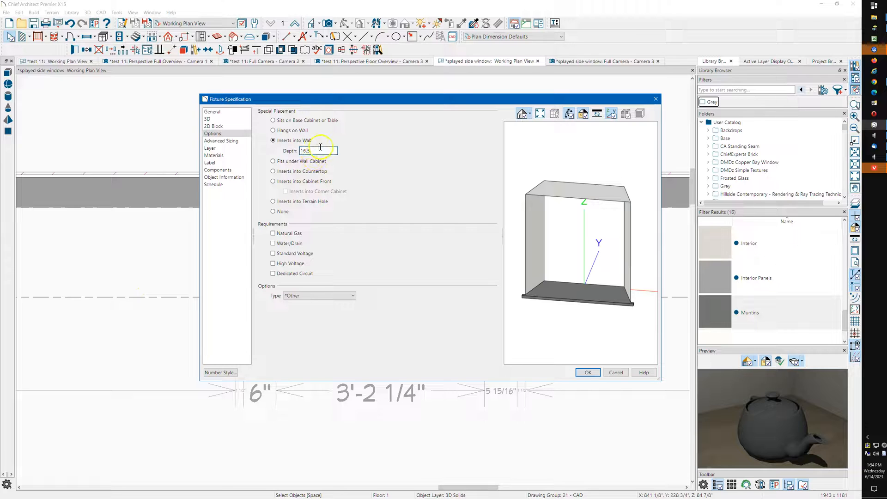
Review the symbol's size, 3D and 2D block settings, and set its left and right bounding box spacing to -1.5 inches
left_click(223, 112)
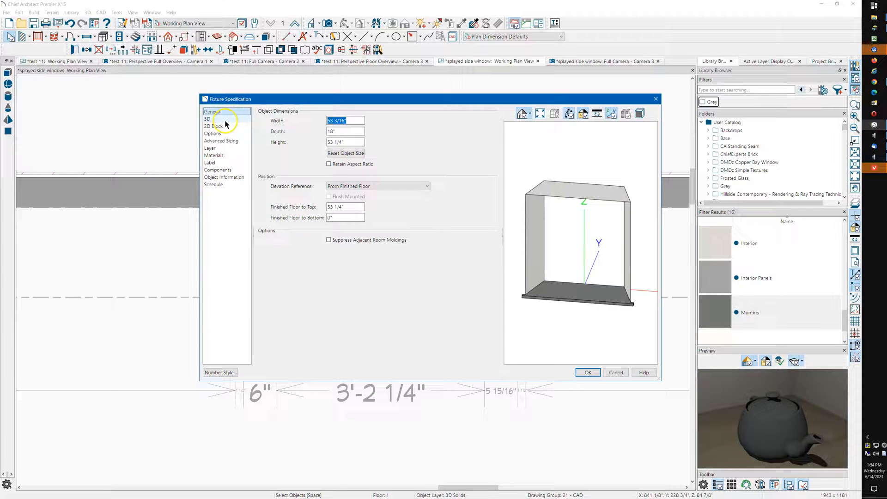
left_click(212, 120)
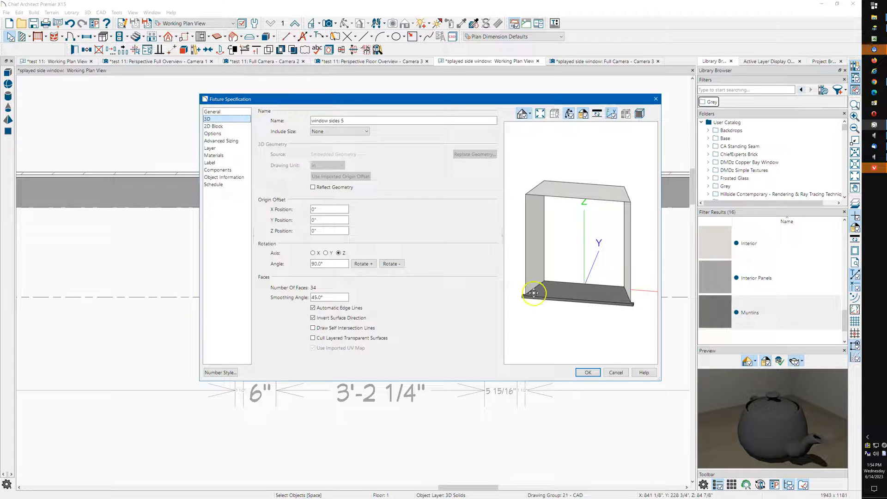
left_click(333, 262)
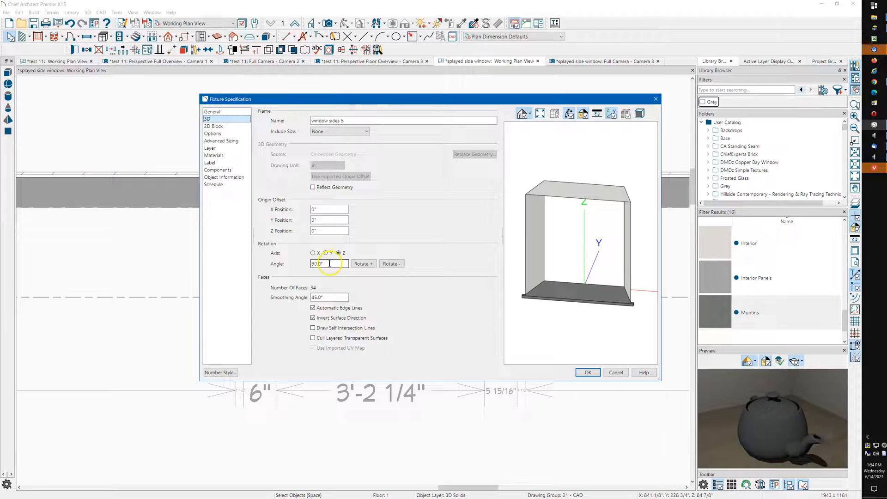
left_click_drag(573, 293, 573, 283)
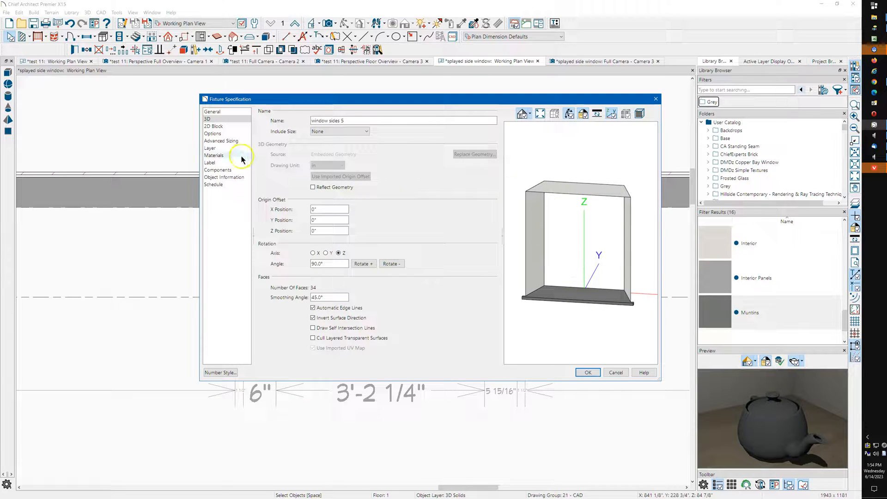
left_click(226, 129)
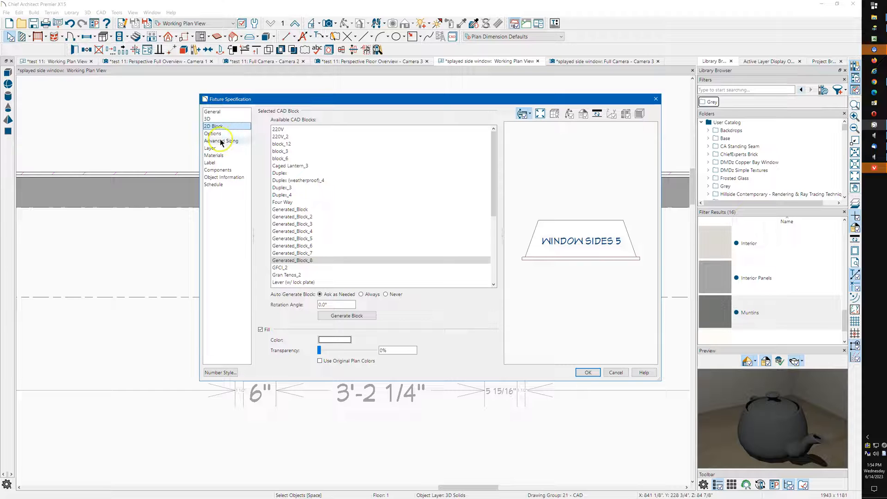
left_click(220, 141)
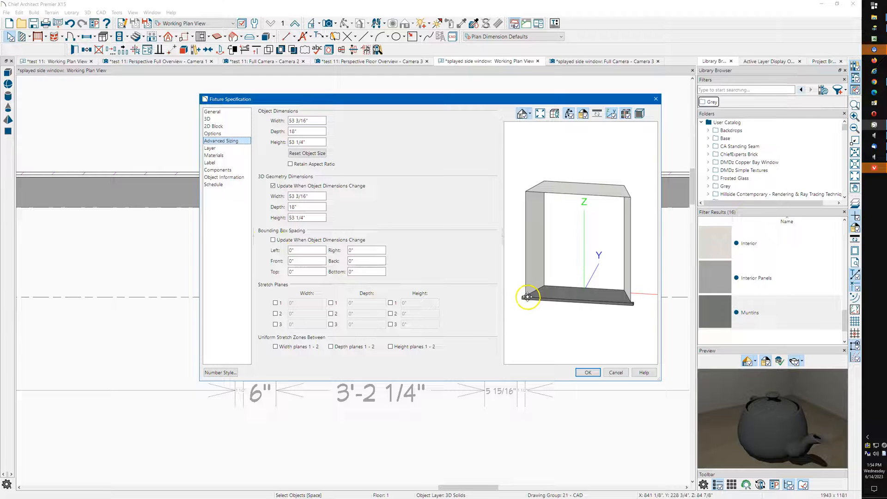
left_click(305, 250)
left_click_drag(305, 250, 254, 253)
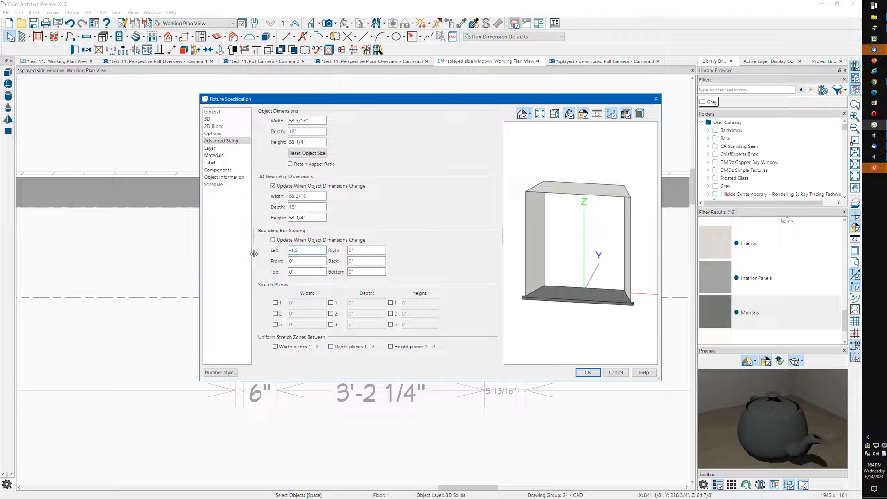
left_click(360, 251)
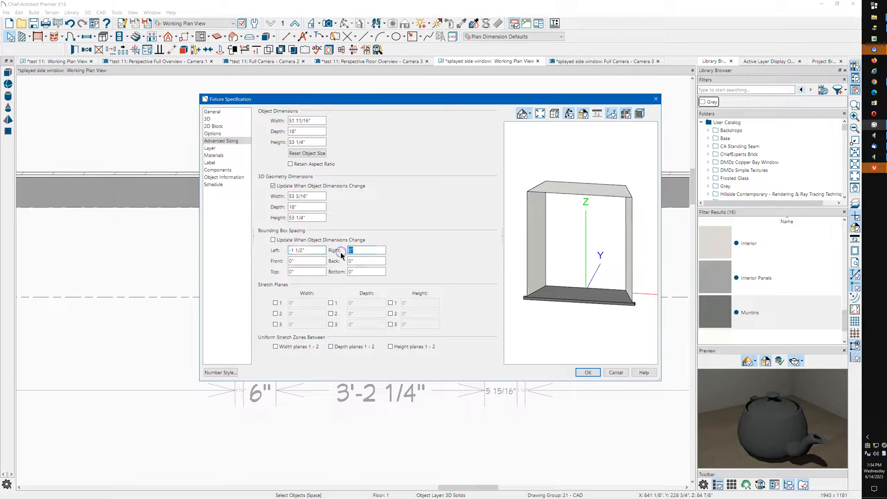
type("-1.5")
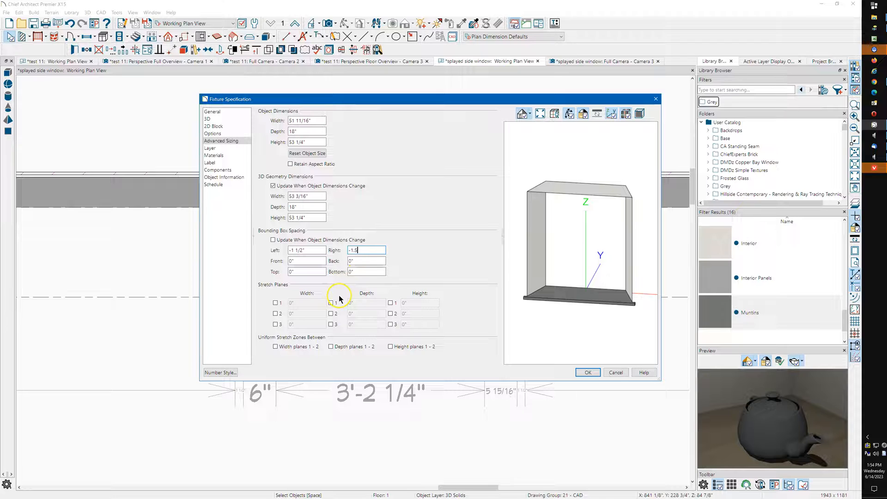
Enable a width stretch plane at 0" and a height stretch plane at 12", and finish defining the symbol
left_click(277, 302)
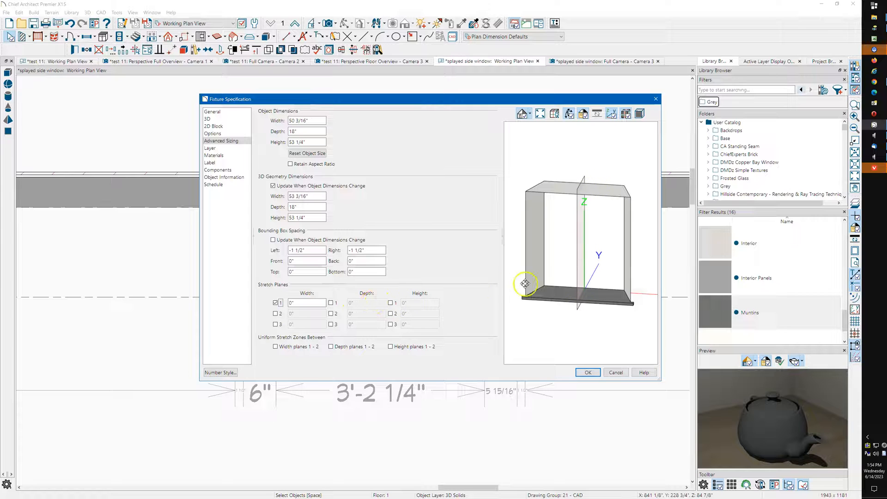
left_click(391, 302)
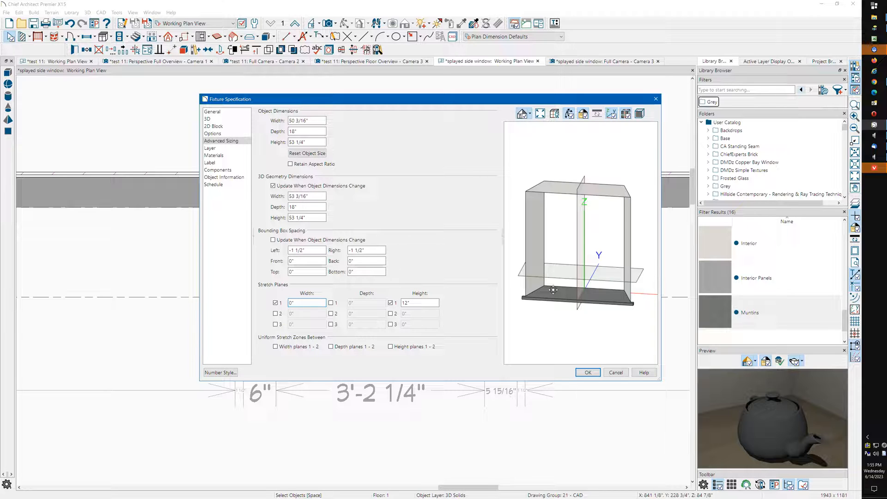
left_click(590, 372)
Cancel the pending symbol placement and change the invisible inner wall along the windows into a normal wall
scroll(621, 303, "down", 6)
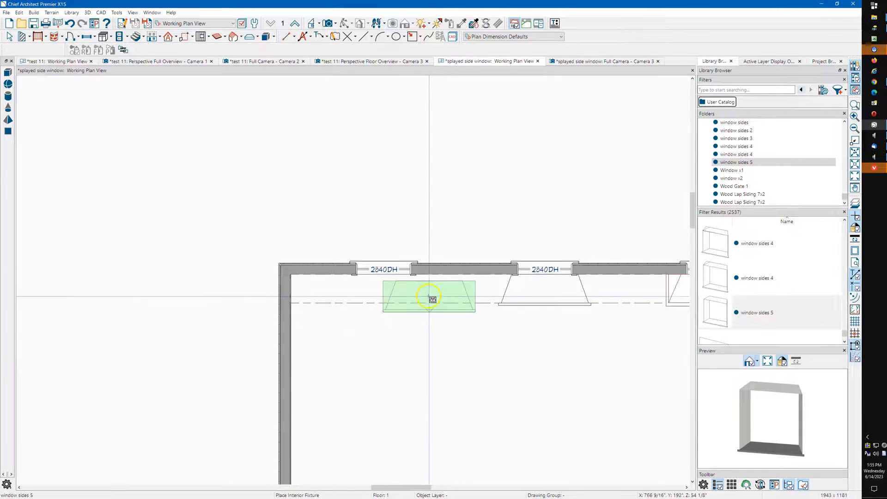
key("space")
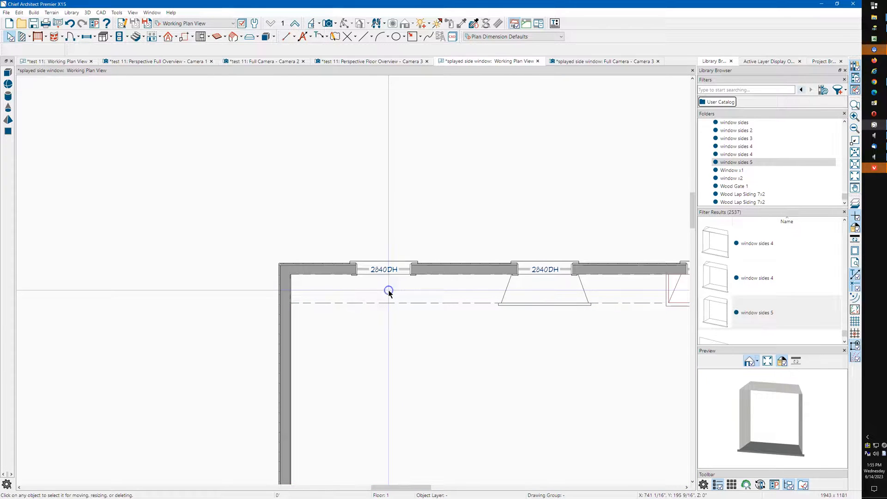
scroll(240, 203, "down", 1)
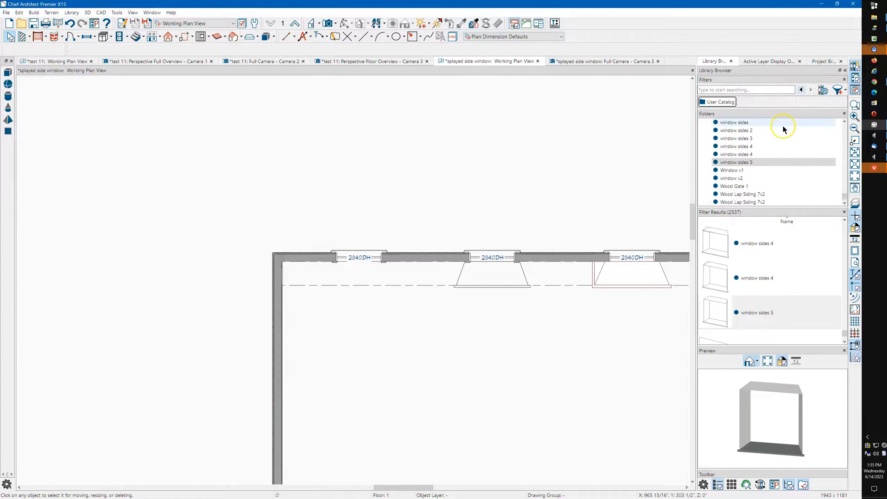
left_click(775, 62)
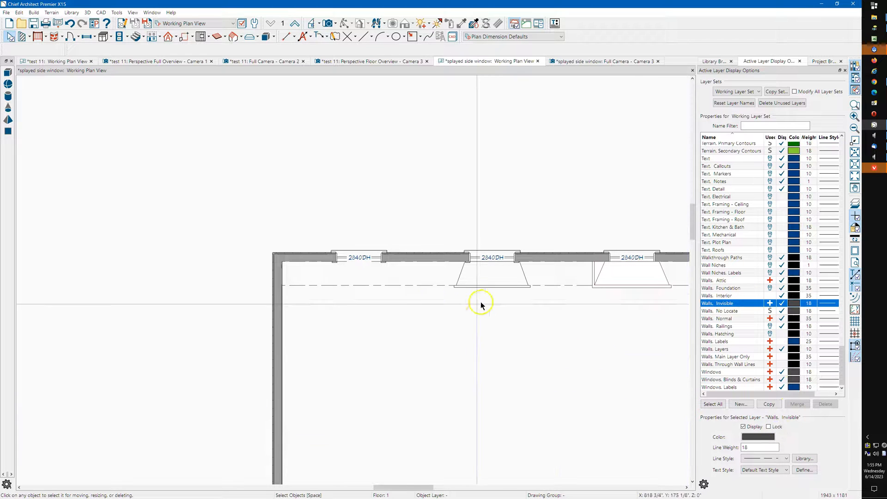
left_click(386, 284)
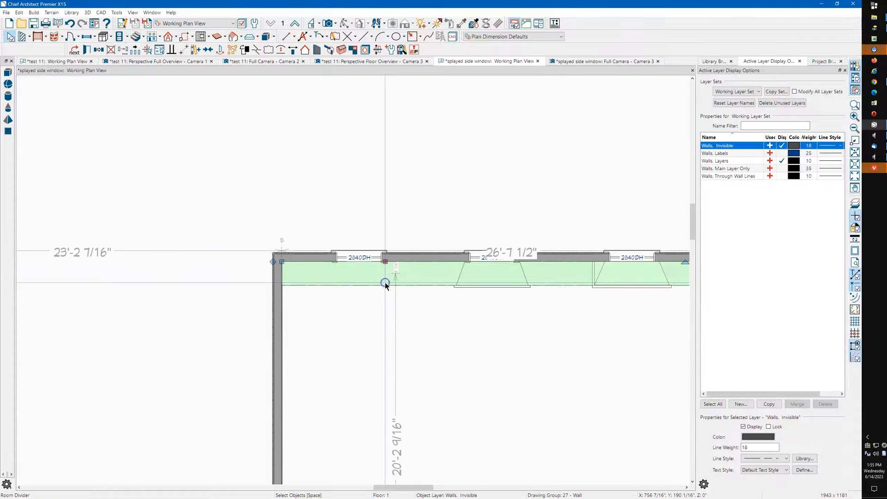
left_click(317, 51)
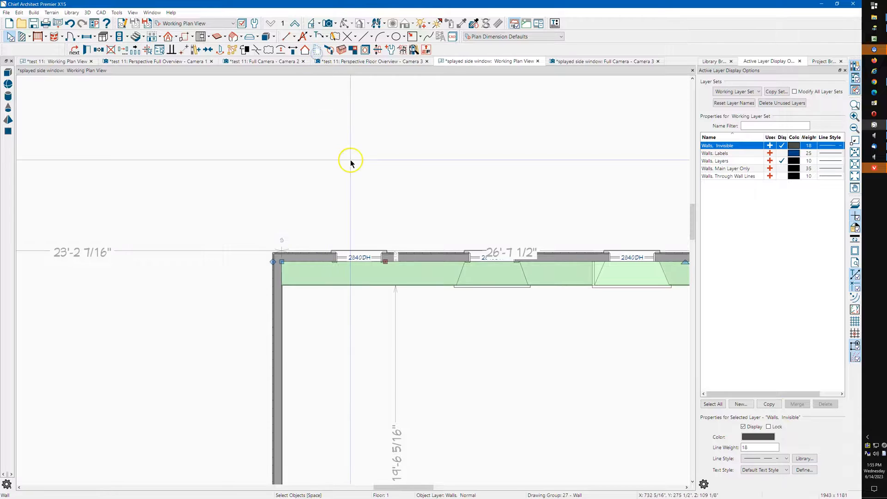
Place the "window sides 5" symbol in the inner wall at the 2840DH window nearest the room corner, and center it on that window
left_click(714, 61)
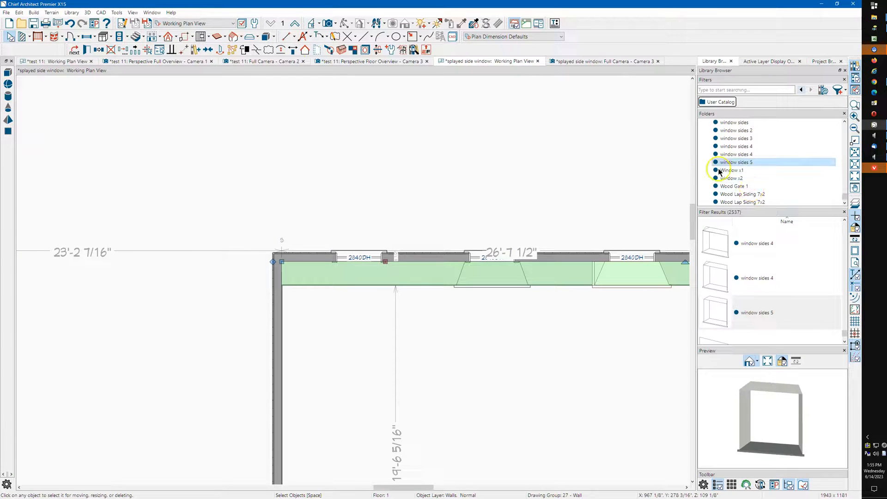
left_click(734, 162)
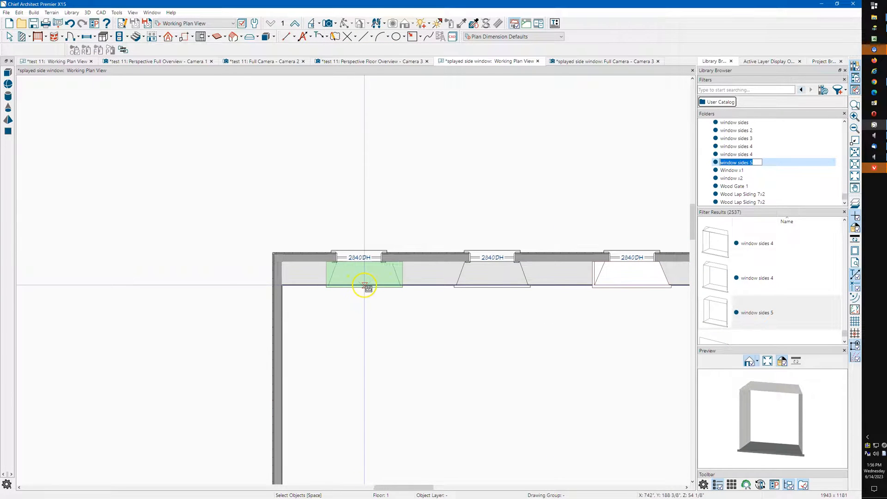
left_click(364, 286)
left_click(370, 224)
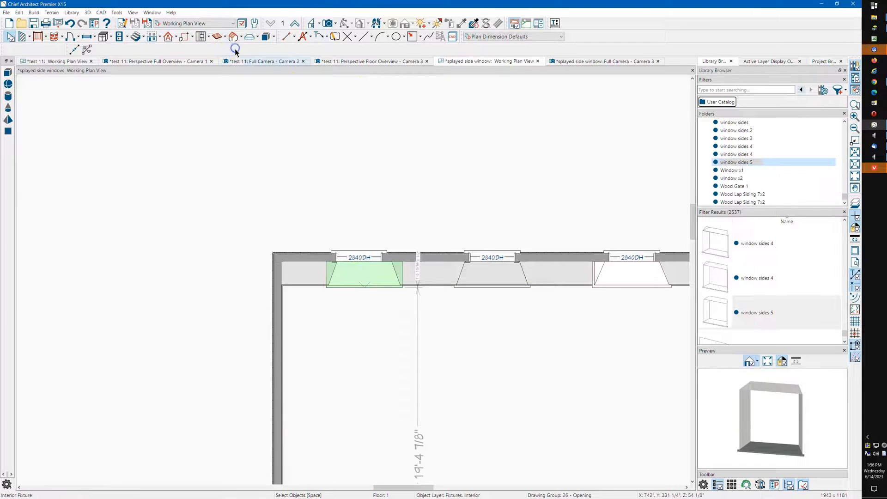
left_click(360, 252)
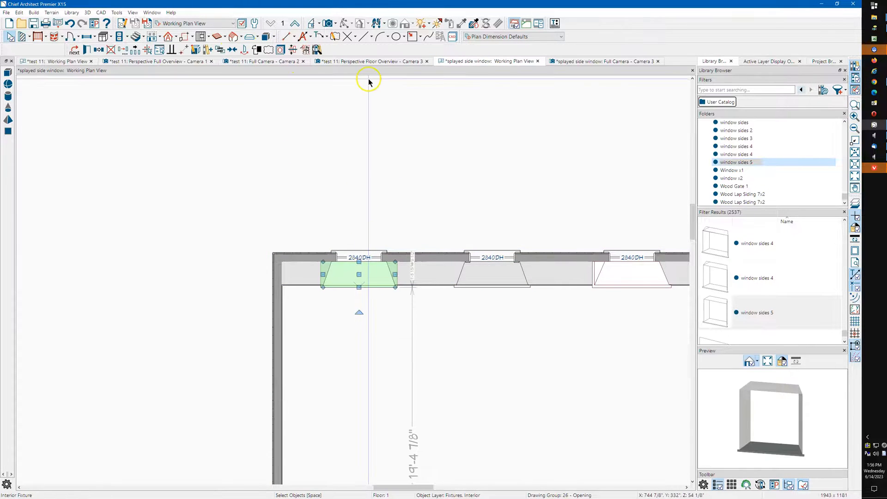
In the full camera view, raise the newly placed surround off the floor and nudge it so its sill meets the window's bottom edge
left_click(576, 62)
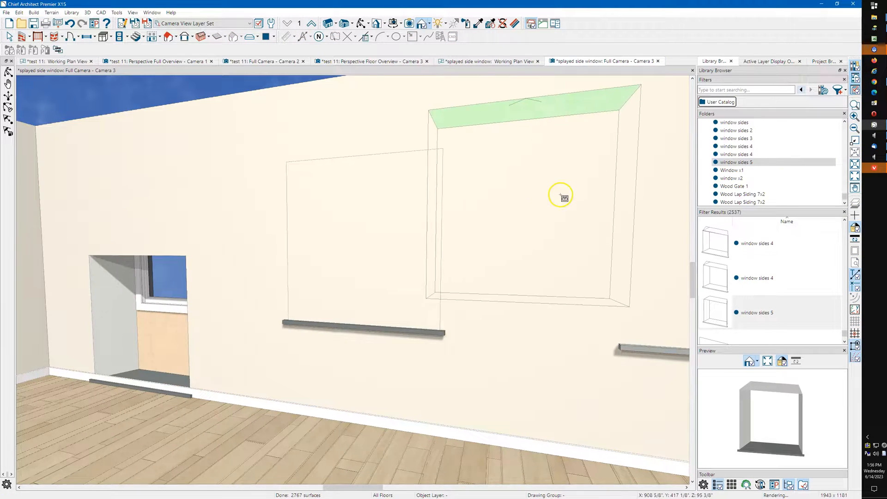
scroll(134, 332, "up", 5)
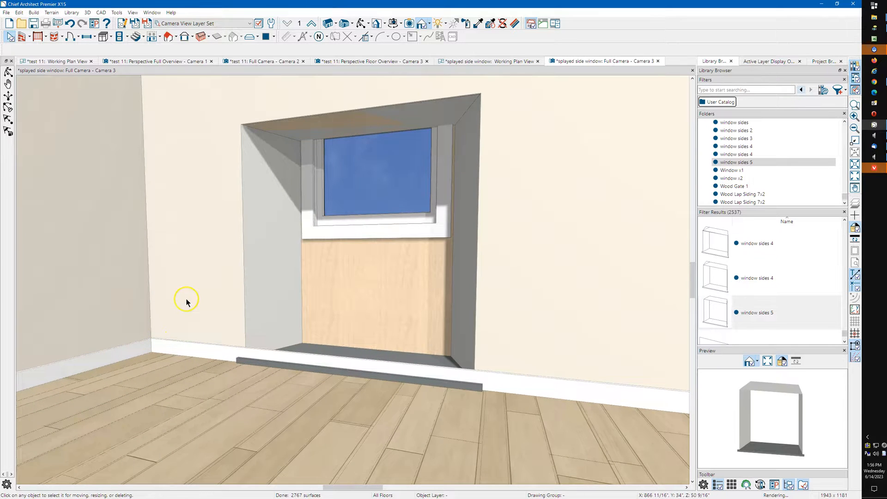
middle_click_drag(174, 327, 162, 365)
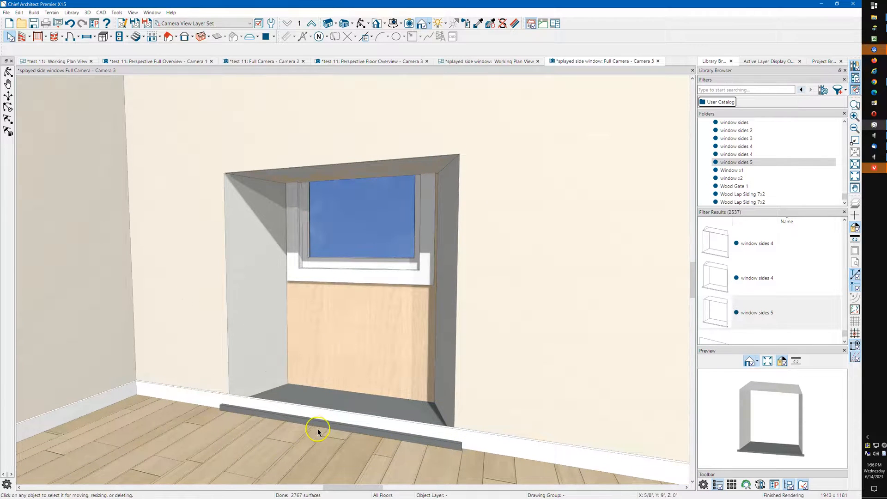
left_click(264, 354)
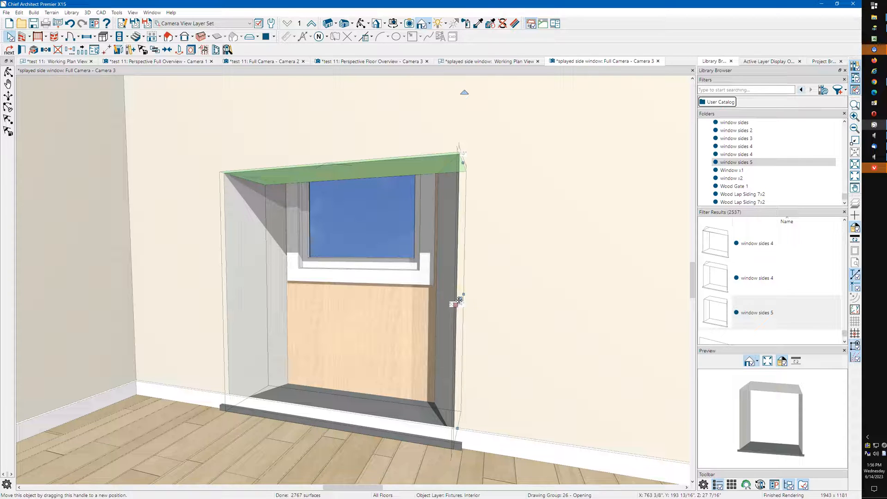
left_click_drag(459, 299, 463, 139)
key("Down")
key("Down")
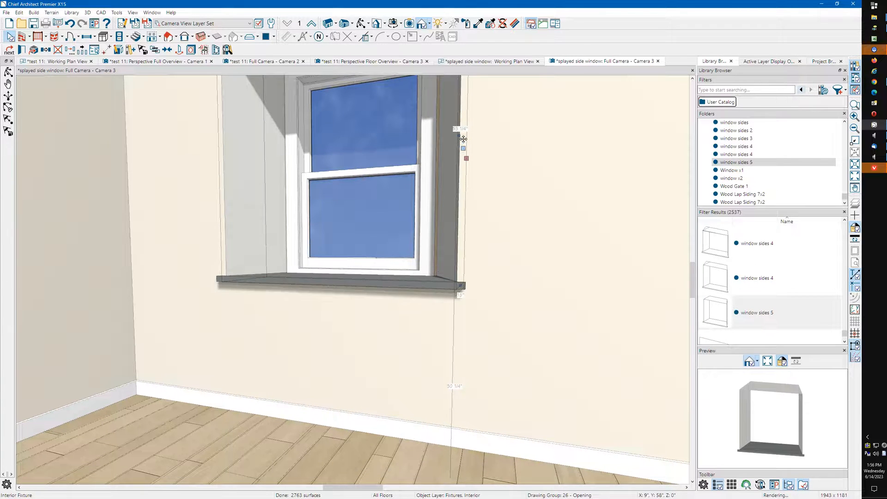
key("Up")
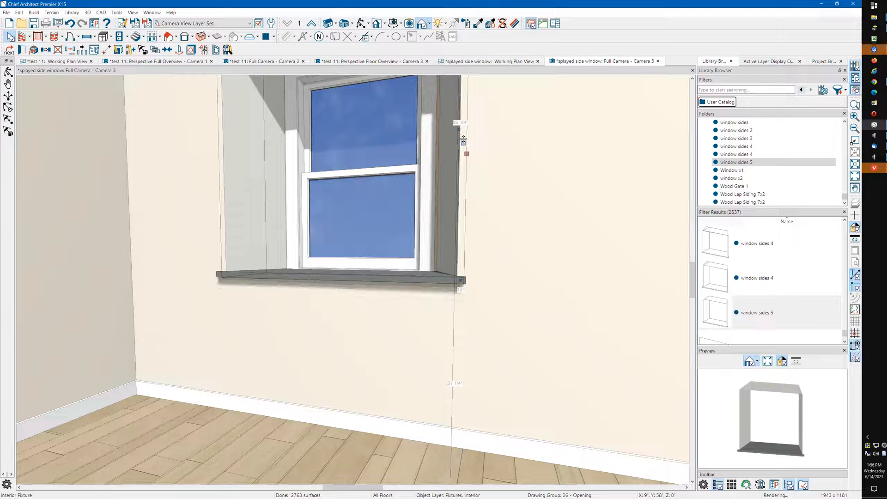
Orbit the camera around the raised surround to inspect its splayed sides, head and sill at the window
scroll(427, 259, "down", 2)
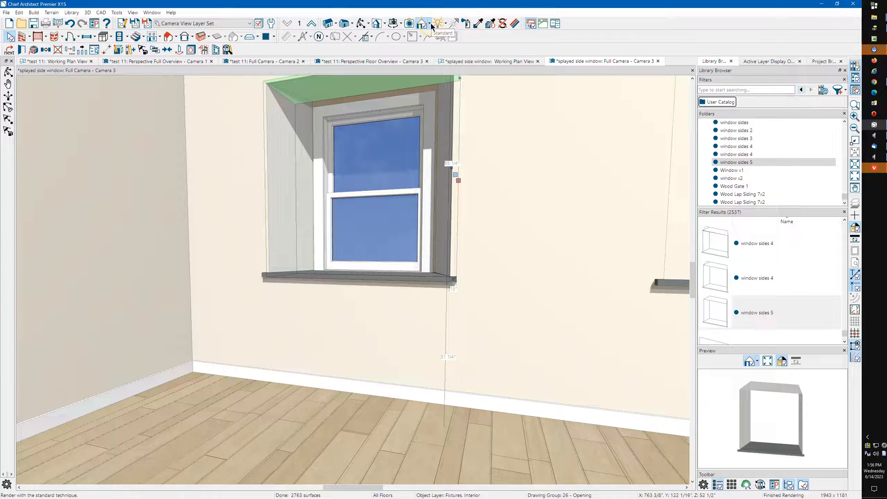
left_click(361, 24)
middle_click_drag(373, 163, 368, 194)
left_click_drag(370, 194, 396, 196)
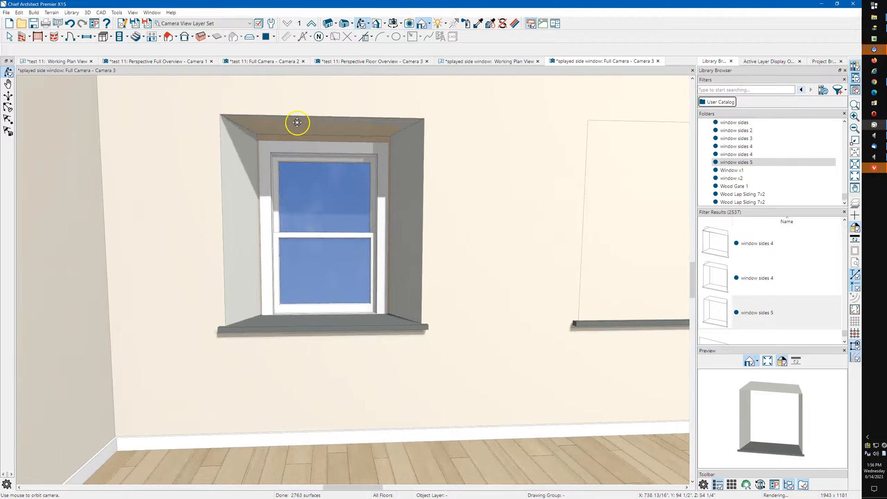
Examine up close how the raised surround's head and side corners meet the window casing near the room corner
scroll(297, 119, "up", 2)
key("space")
left_click(430, 155)
left_click_drag(454, 128, 454, 135)
key("Escape")
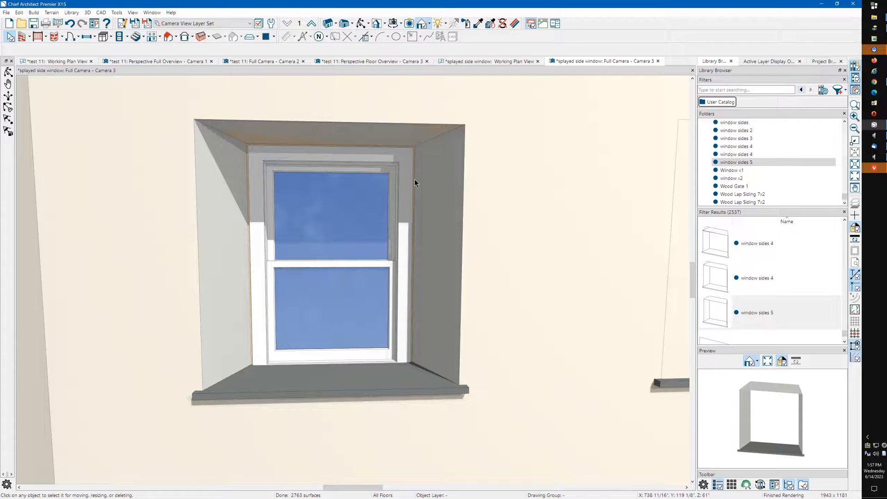
scroll(423, 162, "up", 5)
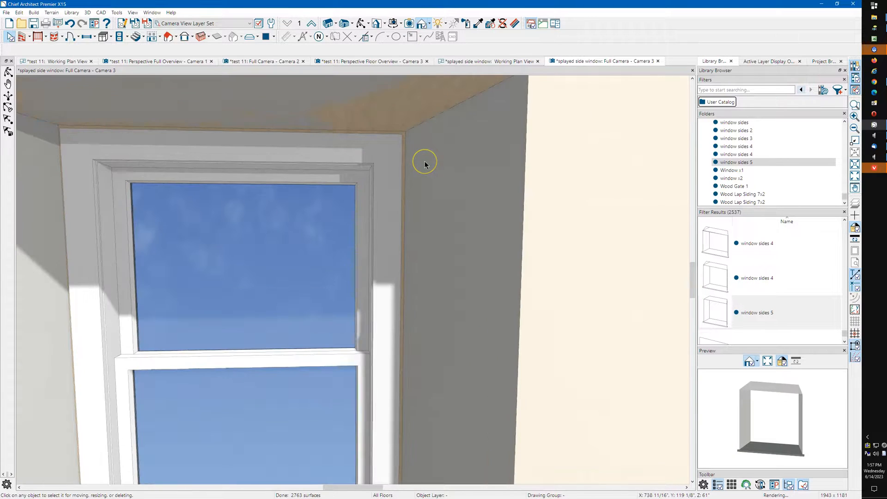
scroll(425, 164, "down", 5)
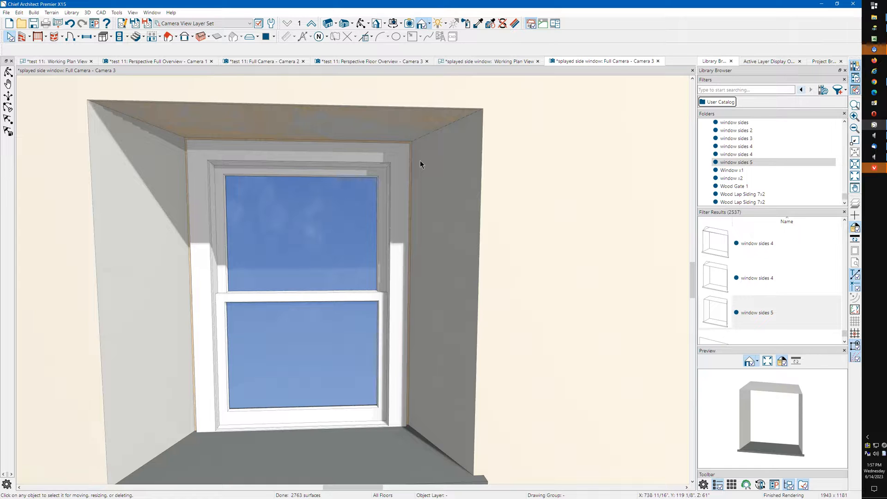
left_click_drag(419, 138, 428, 124)
scroll(427, 119, "down", 2)
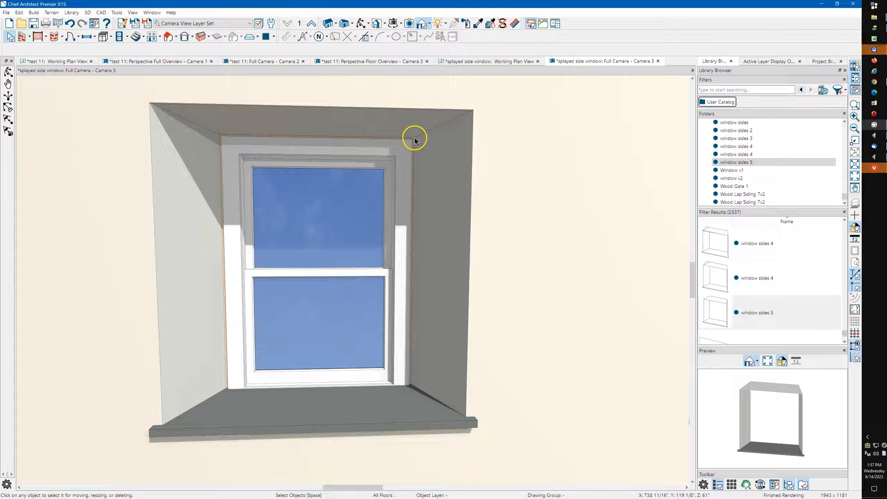
scroll(414, 142, "up", 5)
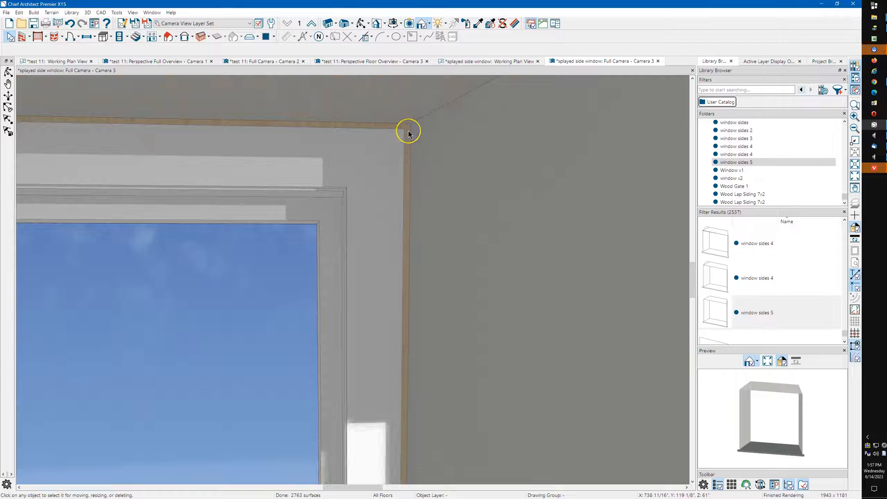
scroll(408, 134, "down", 6)
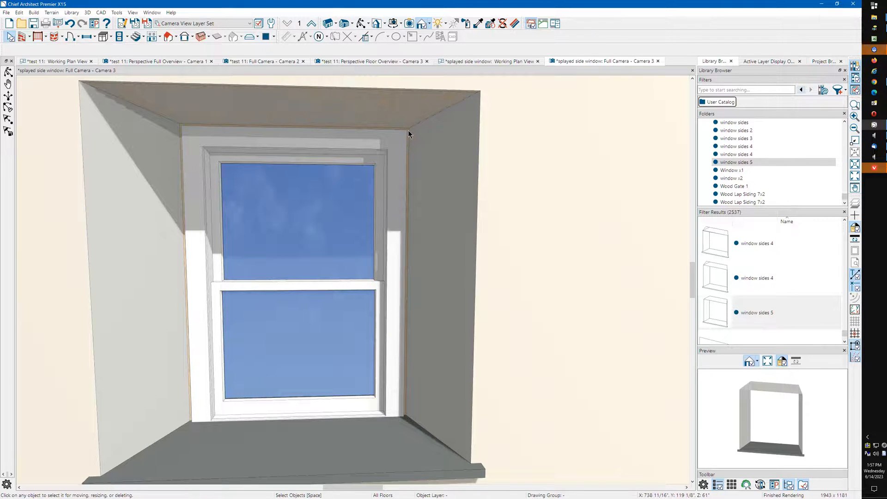
scroll(409, 130, "down", 1)
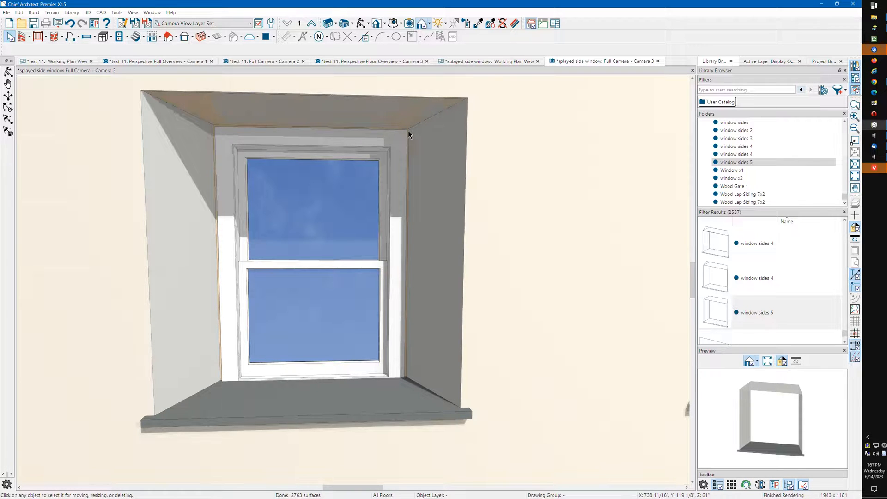
scroll(293, 172, "down", 3)
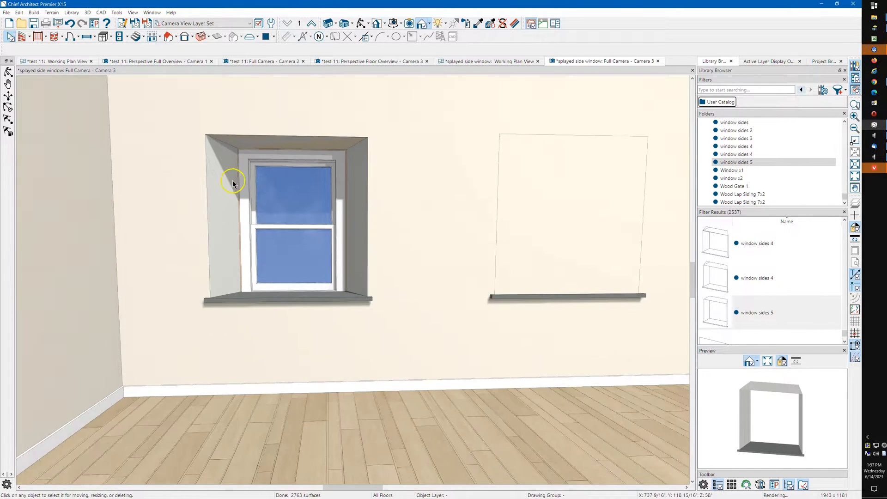
scroll(231, 182, "down", 4)
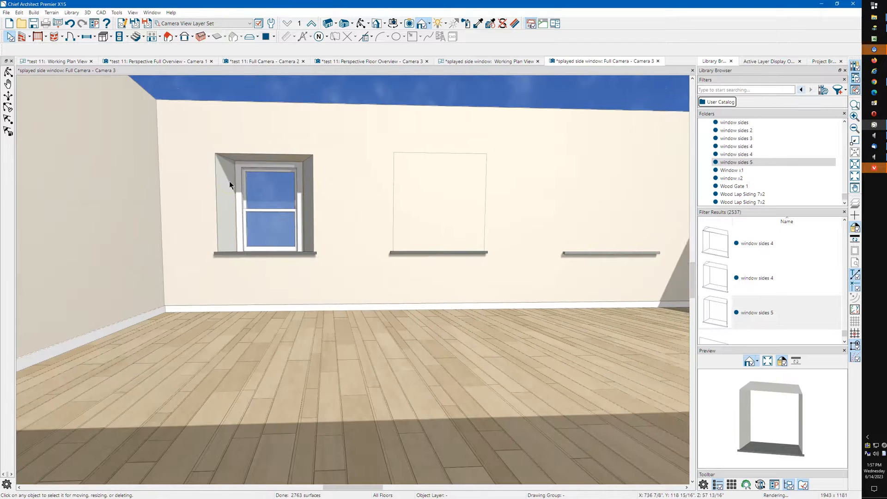
Open the specification of the surround at the far window and accept its settings to regenerate its wall opening
middle_click_drag(356, 194, 315, 196)
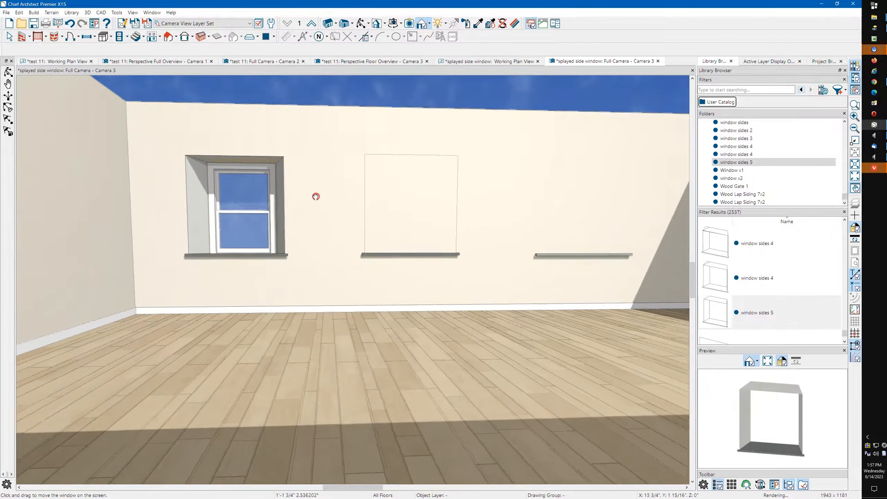
left_click(561, 255)
key("Escape")
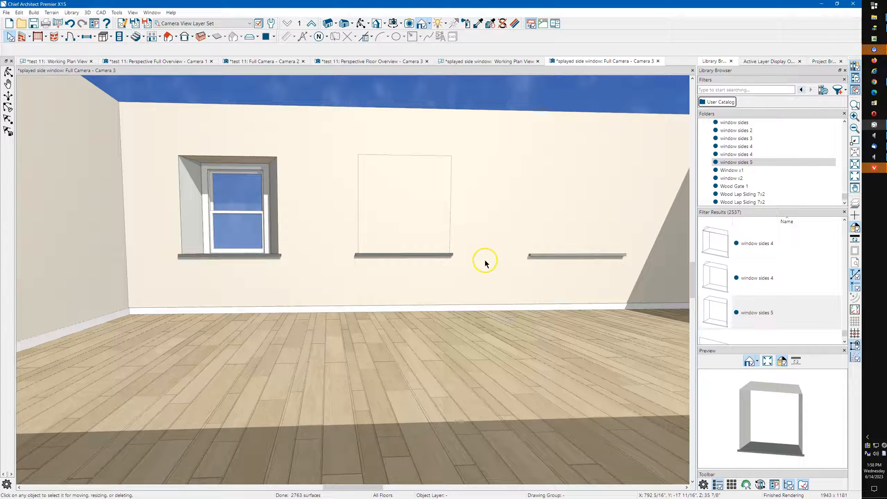
double_click(546, 256)
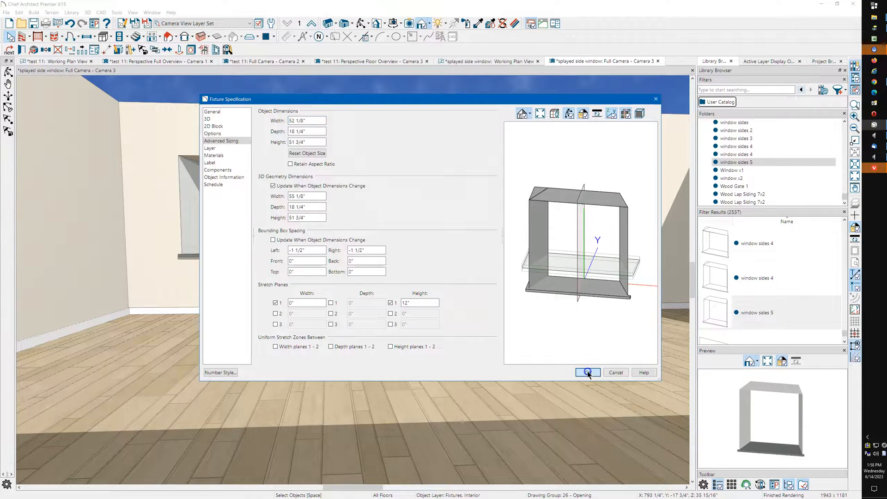
left_click(588, 373)
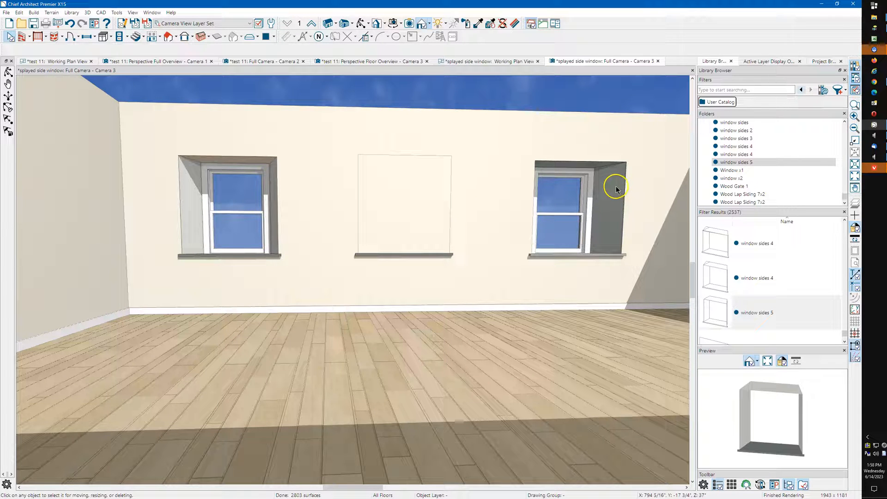
scroll(616, 189, "up", 6)
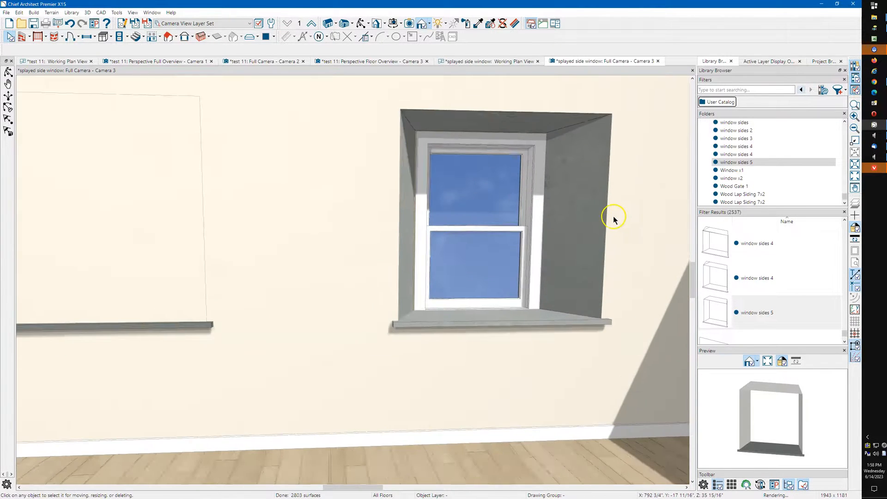
scroll(613, 215, "down", 6)
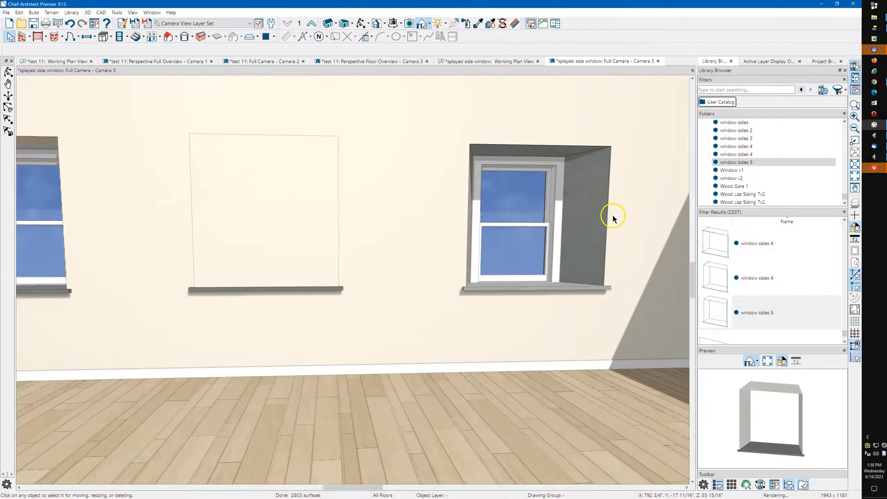
scroll(582, 215, "down", 3)
With the Material Painter, apply the inner wall's Drywall material to the splayed surround at the window near the room corner
scroll(194, 190, "up", 6)
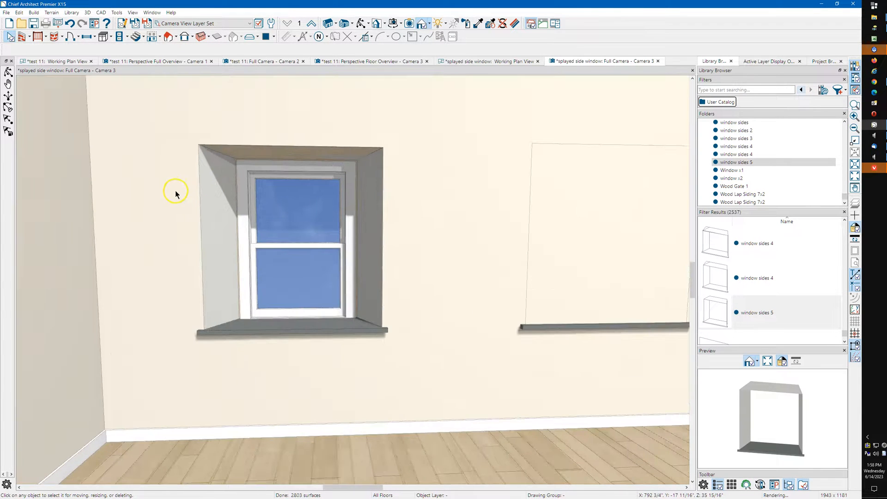
scroll(185, 197, "up", 2)
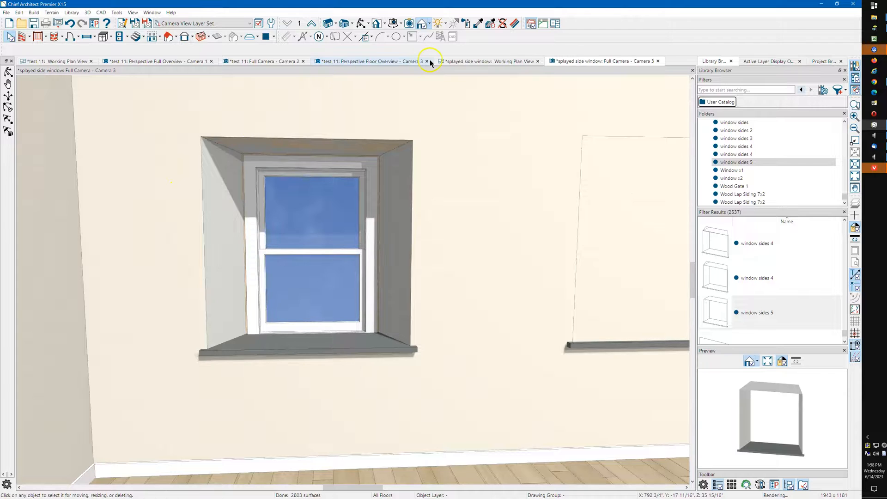
left_click(477, 24)
left_click(456, 124)
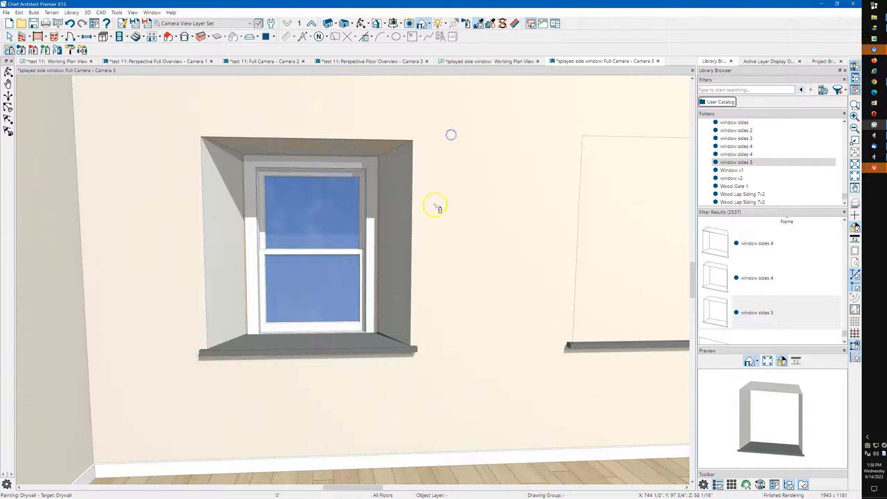
left_click(401, 241)
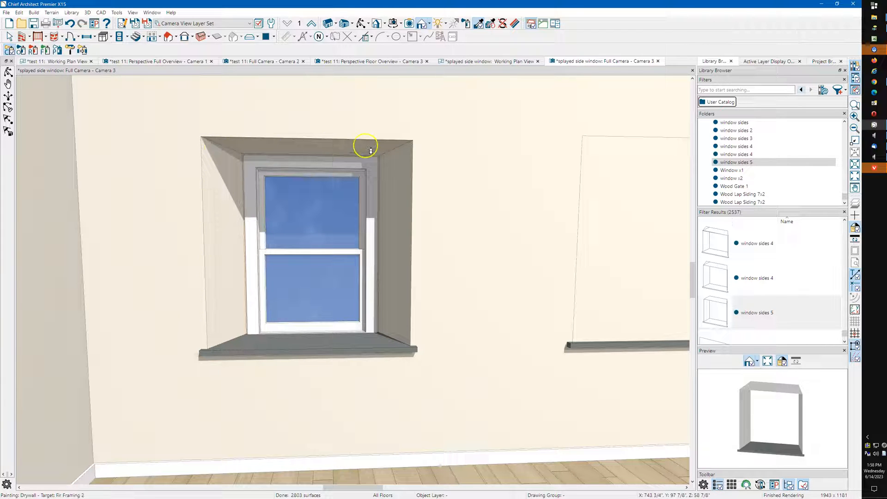
scroll(318, 140, "up", 3)
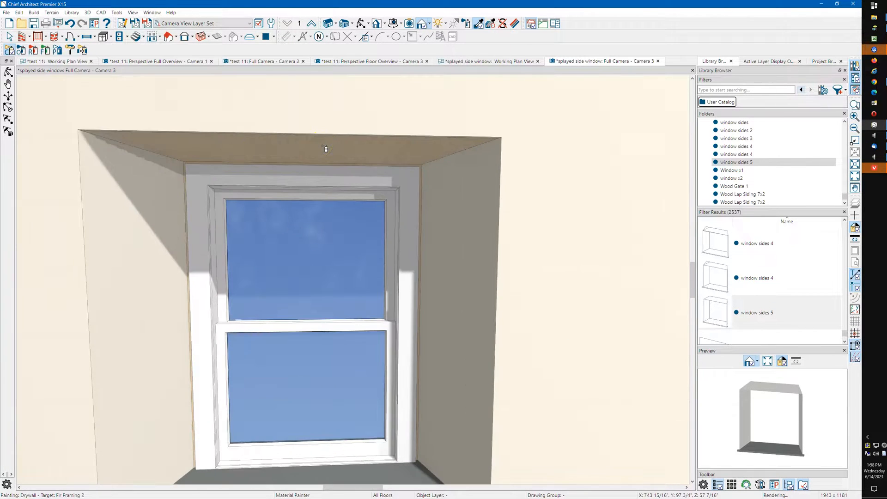
key("space")
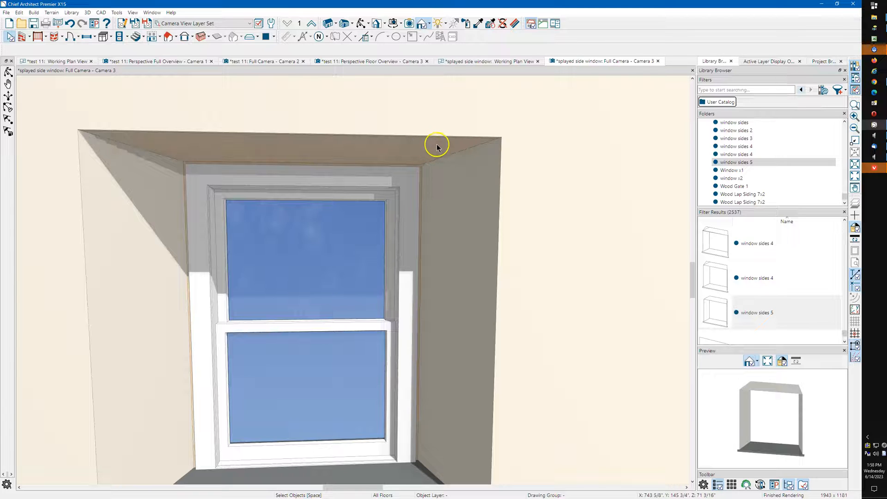
Examine the painted surround's head and splayed sides up close and from several camera angles
scroll(426, 141, "up", 2)
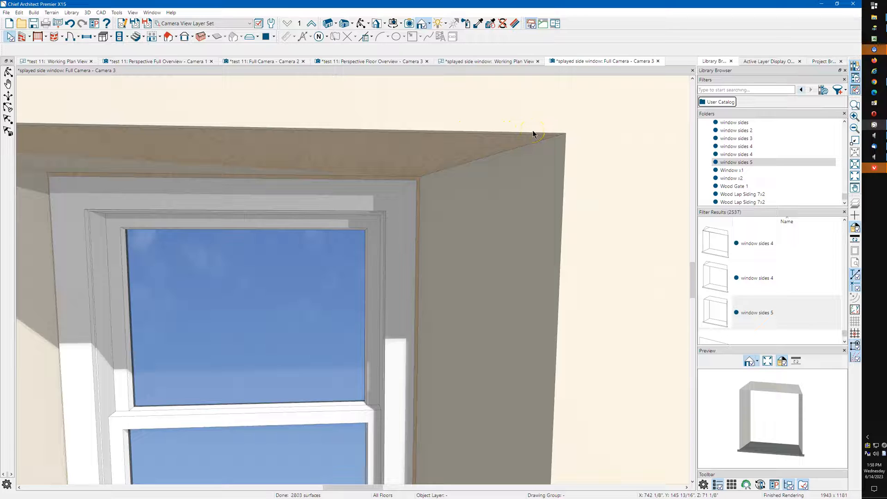
scroll(496, 182, "down", 1)
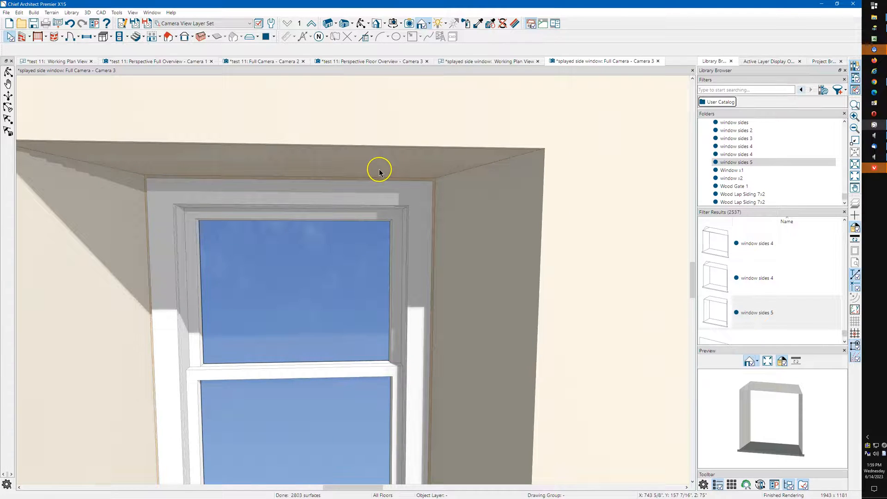
scroll(422, 170, "down", 1)
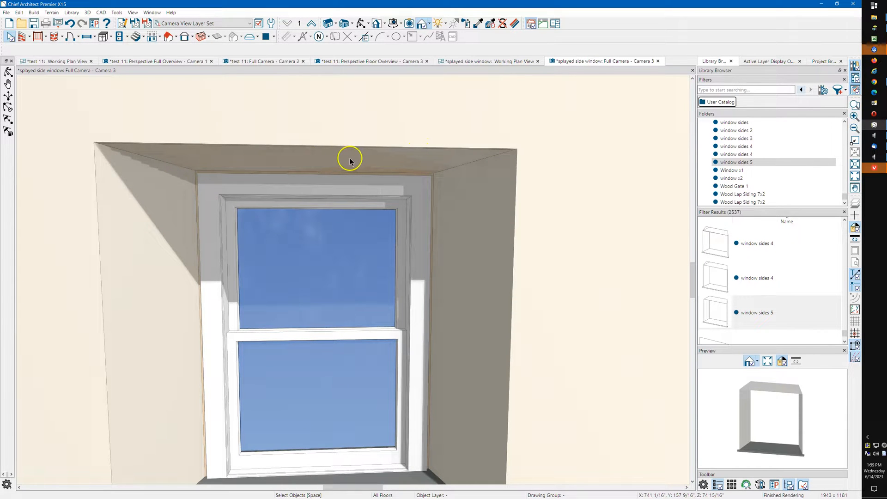
left_click(306, 156)
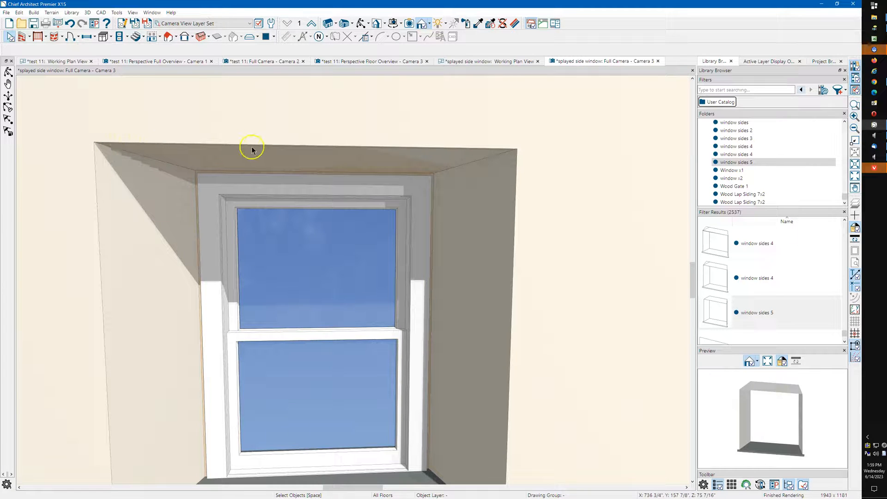
scroll(371, 173, "down", 2)
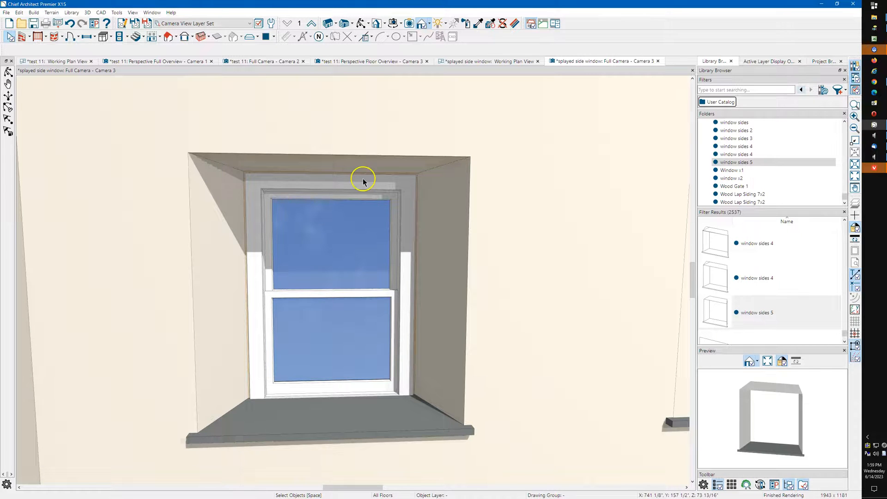
scroll(362, 178, "down", 5)
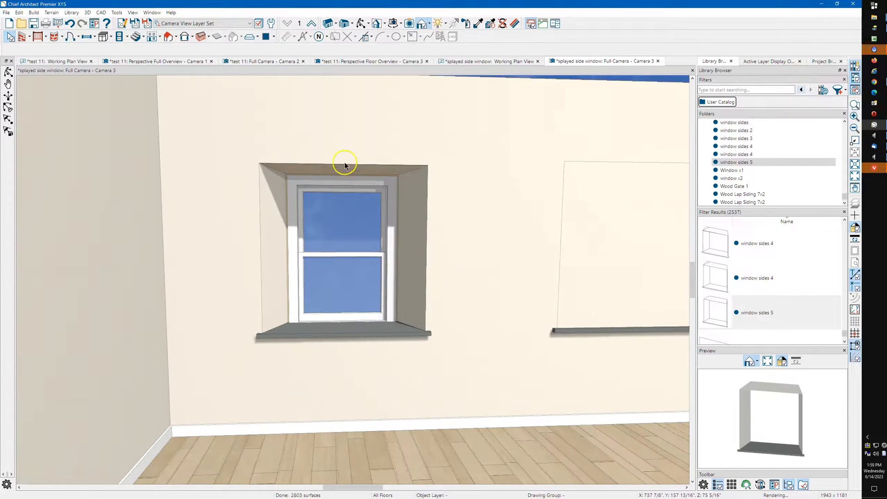
left_click(359, 24)
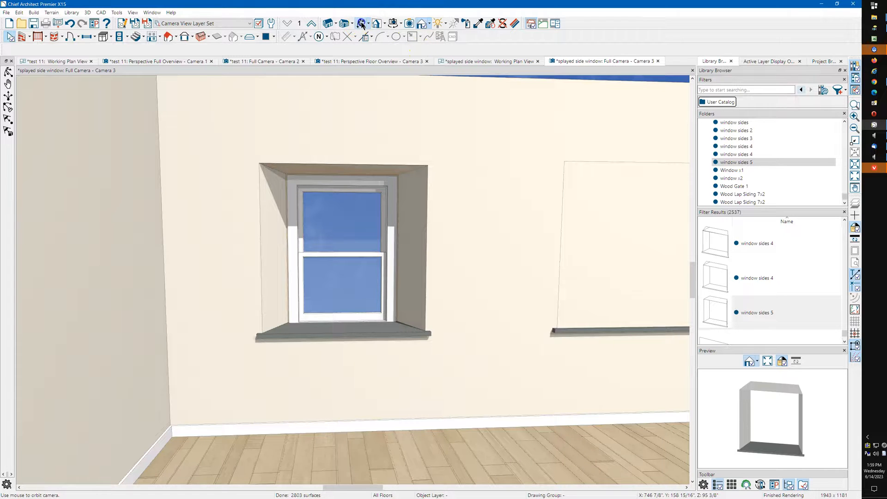
left_click_drag(439, 162, 404, 147)
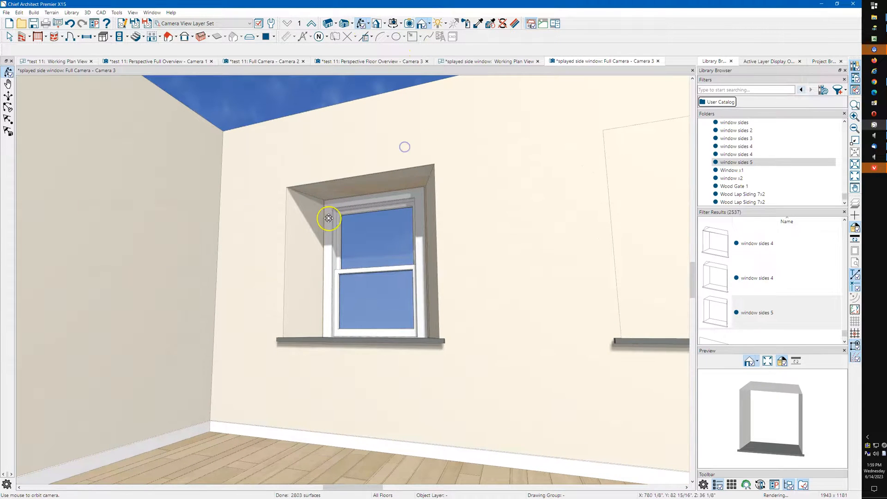
left_click_drag(253, 216, 427, 233)
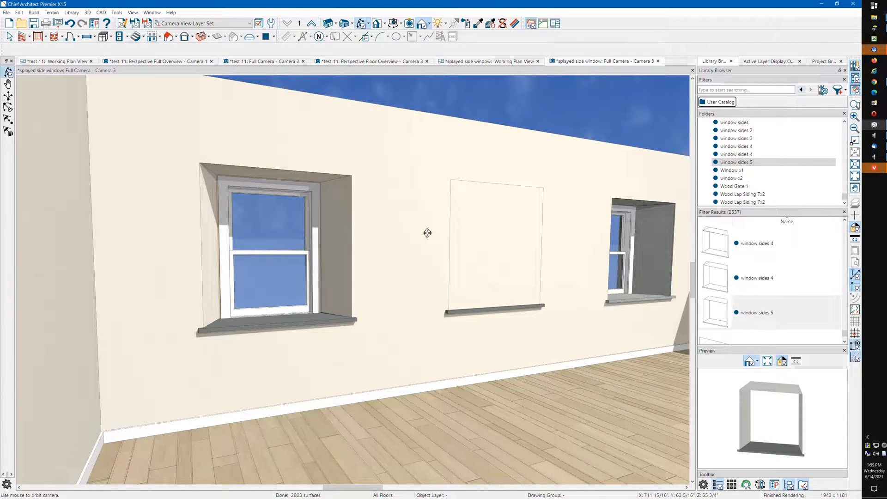
left_click(423, 234)
left_click_drag(422, 234, 347, 255)
Add the drywall-painted surround to the library and rename the new entry "window sides 5a"
key("space")
left_click(342, 258)
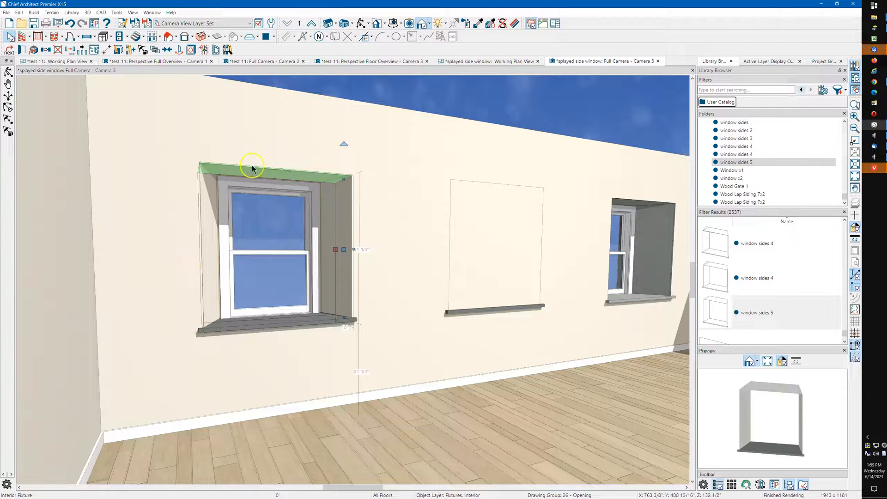
left_click(129, 51)
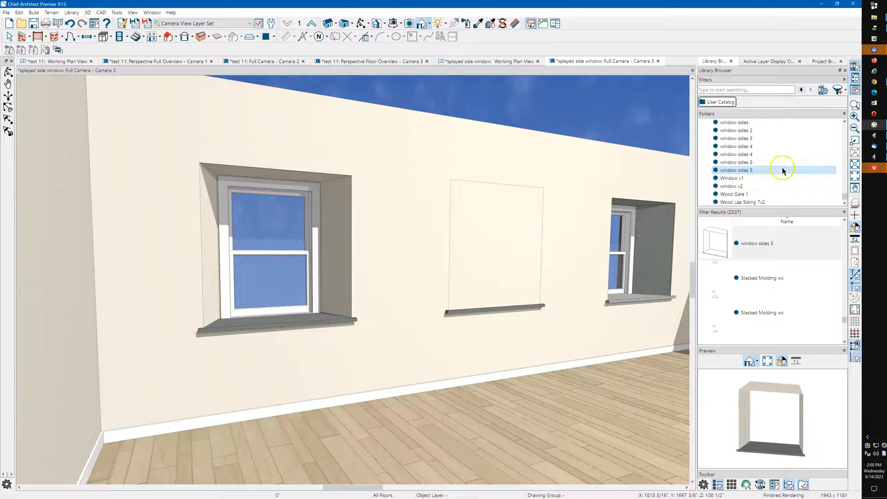
left_click(762, 170)
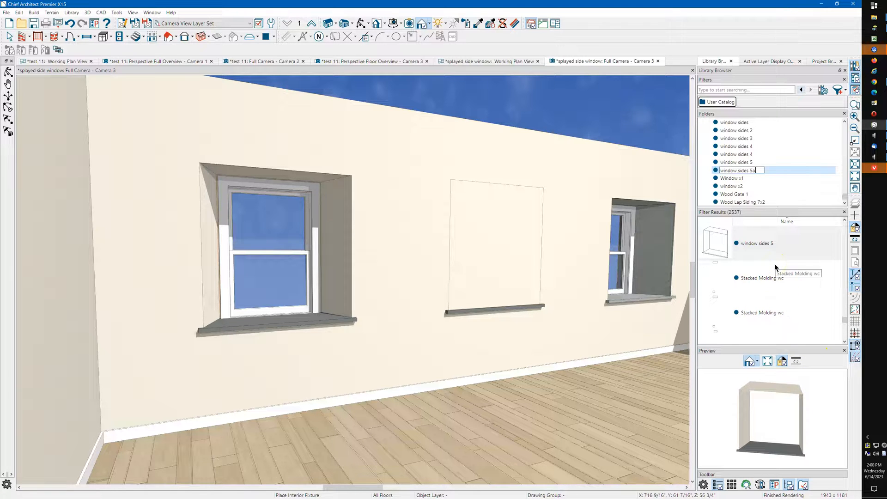
key("Return")
Delete the unpainted gray surround at the far window
left_click(655, 245)
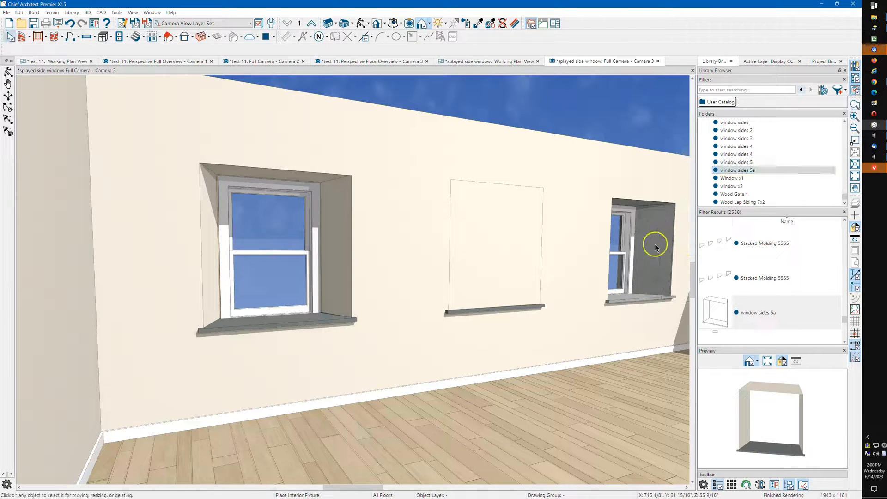
key("Delete")
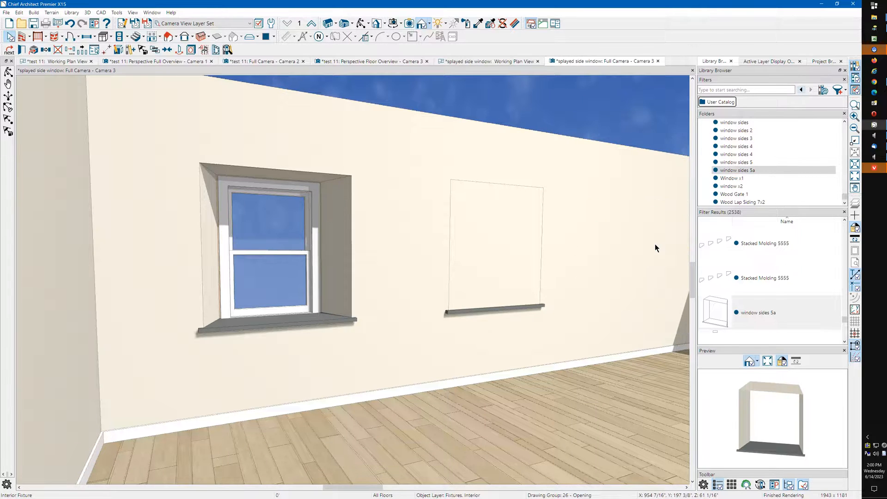
Place the "window sides 5a" symbol from the library into the inner wall at the far window near the room corner
left_click(759, 169)
left_click(657, 254)
scroll(655, 261, "up", 1)
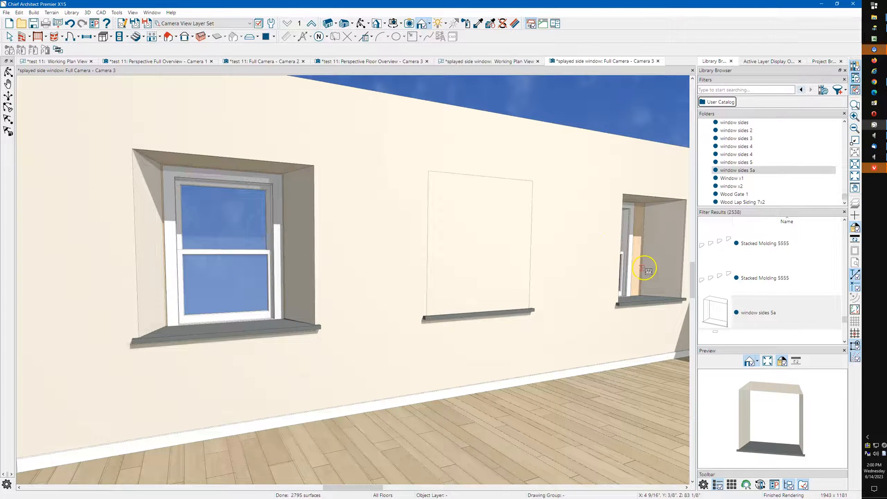
key("Escape")
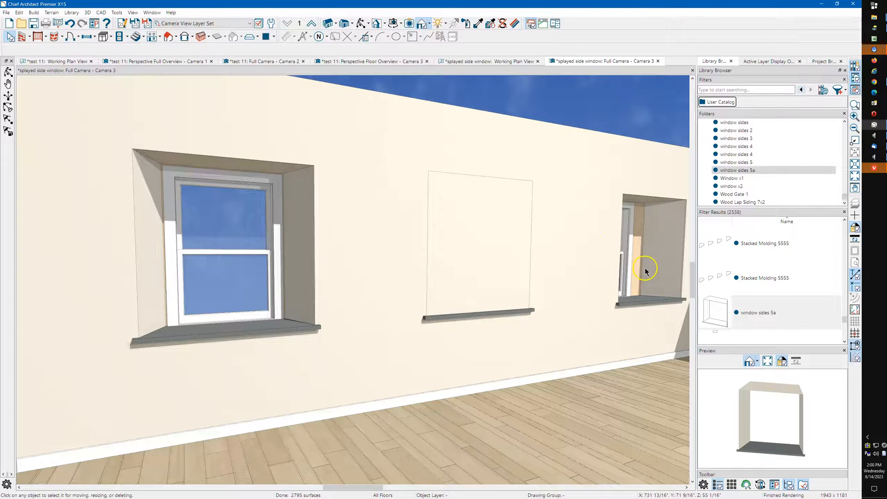
Center the newly placed drywall-finished surround on the far window
scroll(667, 259, "up", 1)
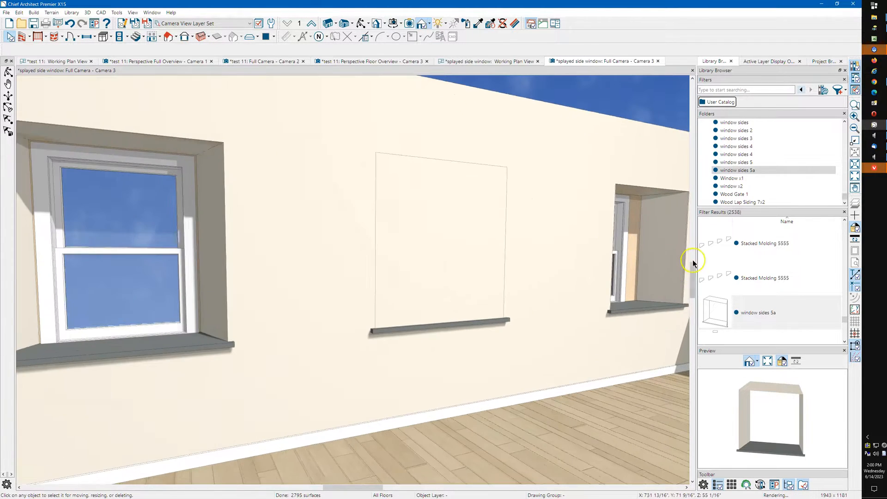
scroll(665, 269, "up", 1)
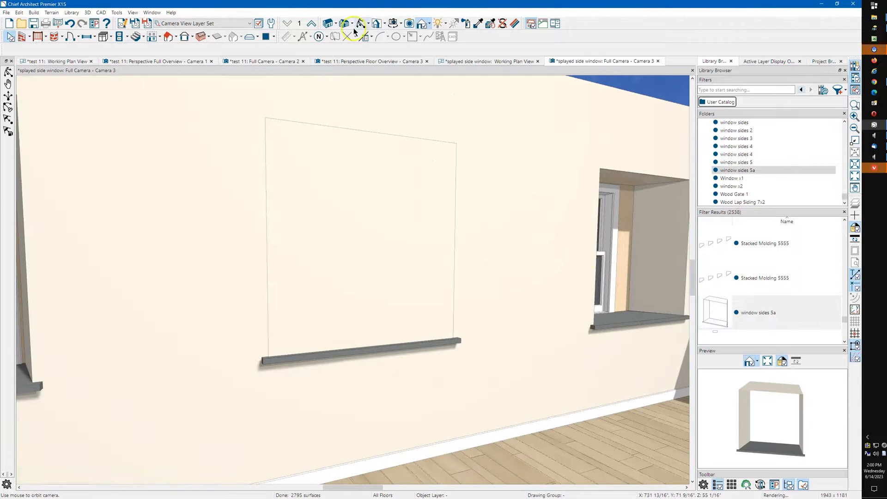
left_click(359, 25)
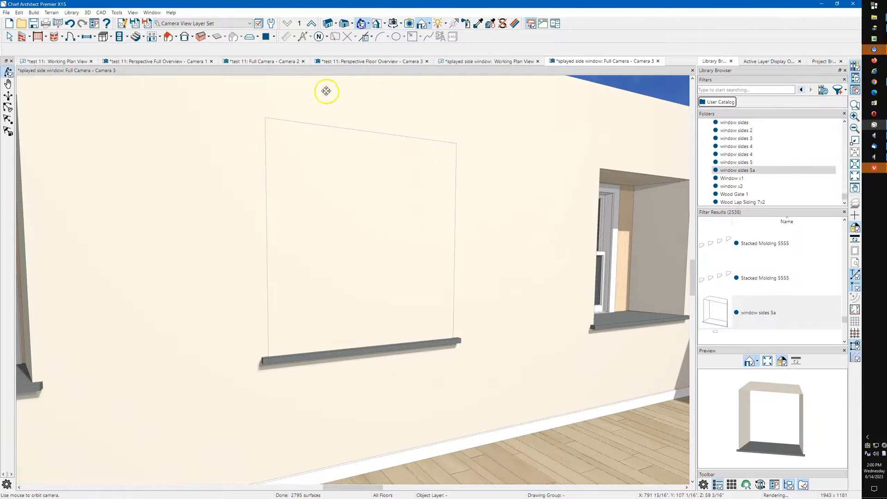
scroll(251, 192, "down", 3)
left_click_drag(505, 222, 444, 263)
key("Escape")
left_click(566, 266)
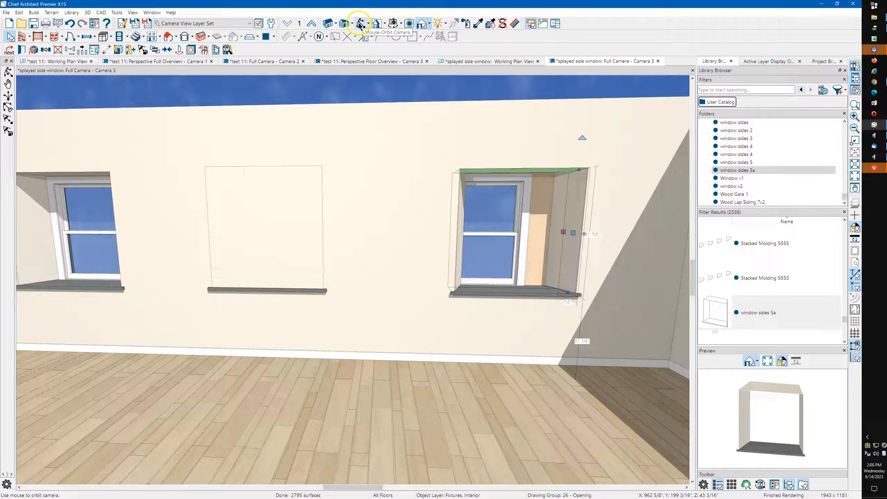
left_click(169, 50)
left_click(489, 239)
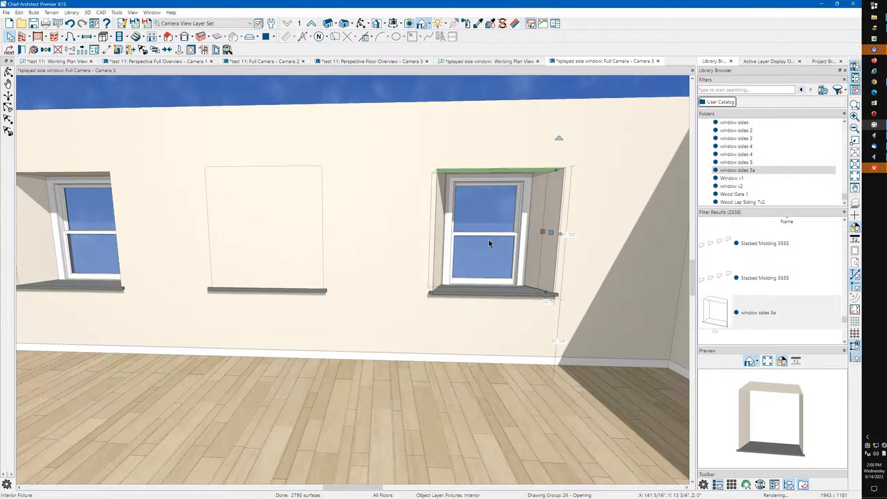
key("Escape")
Examine the centered surround and its sill at the far window, both up close and from farther back
left_click(519, 190)
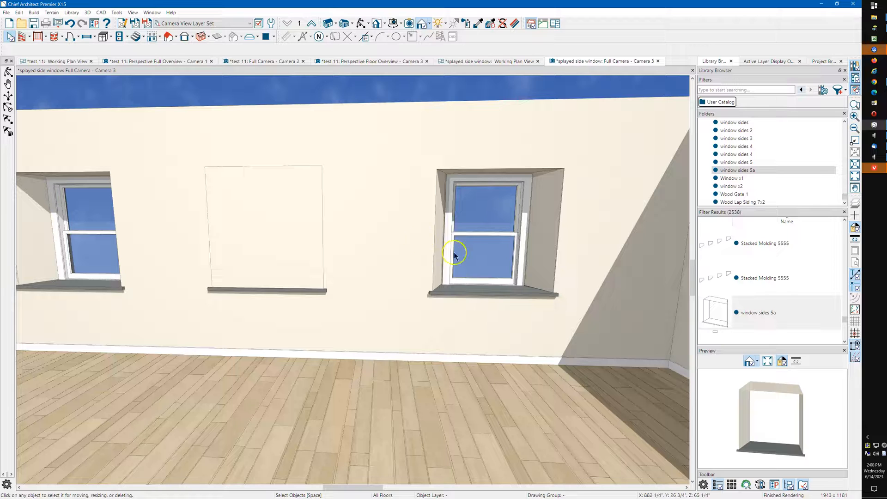
scroll(594, 265, "up", 3)
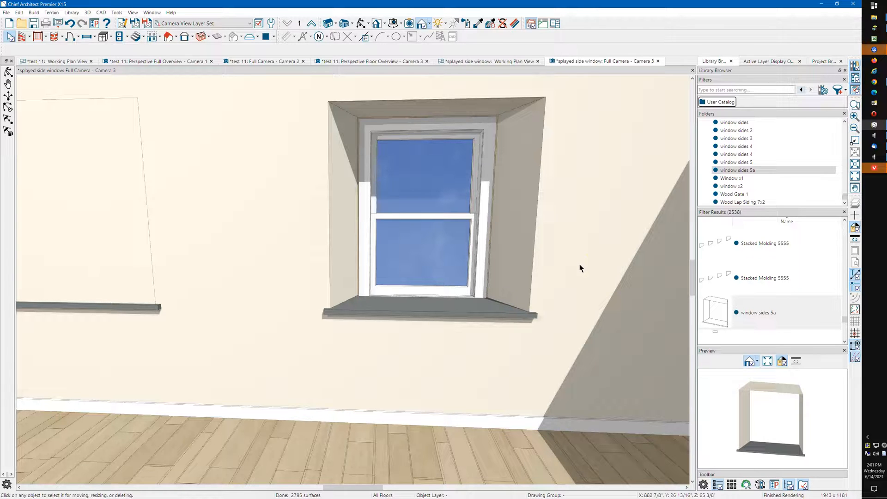
scroll(578, 264, "down", 1)
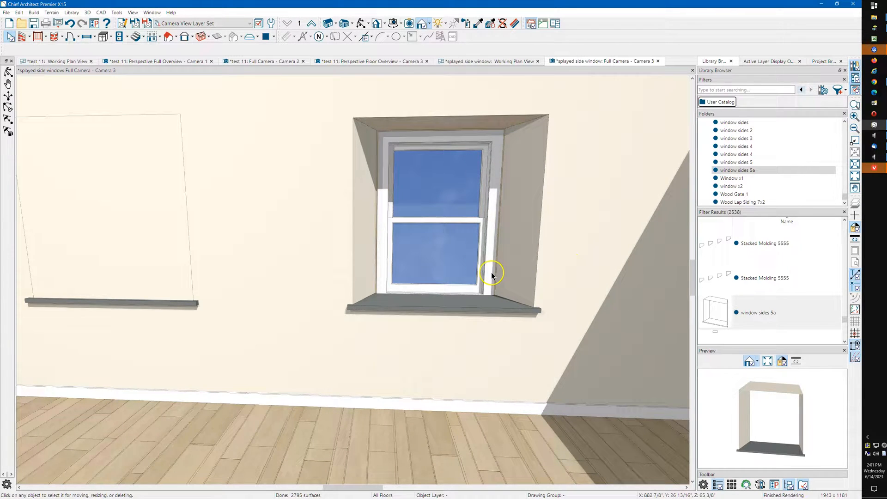
scroll(502, 314, "down", 2)
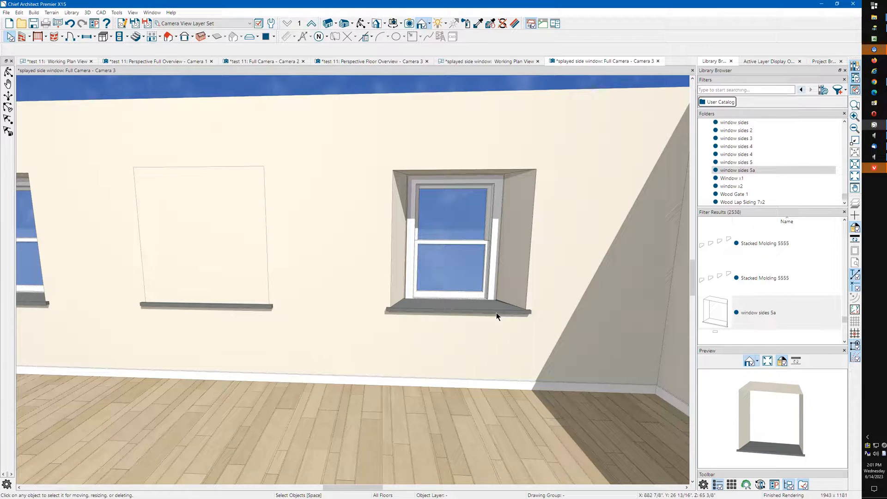
scroll(458, 267, "down", 1)
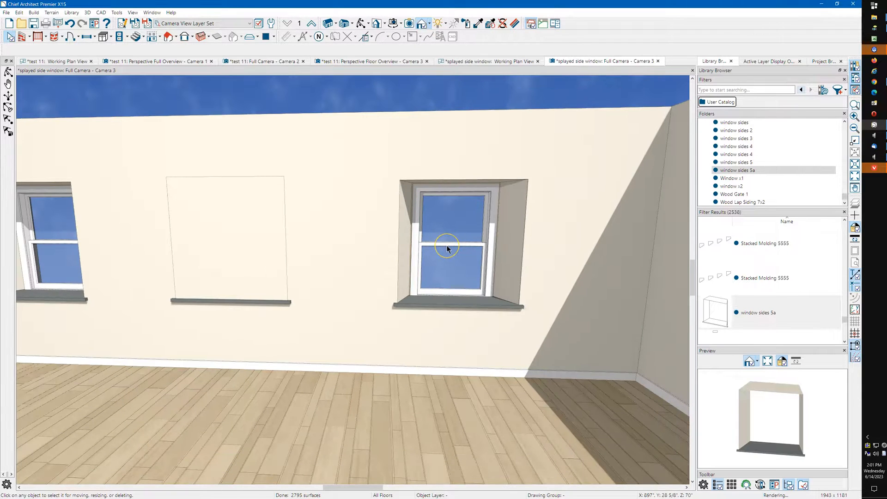
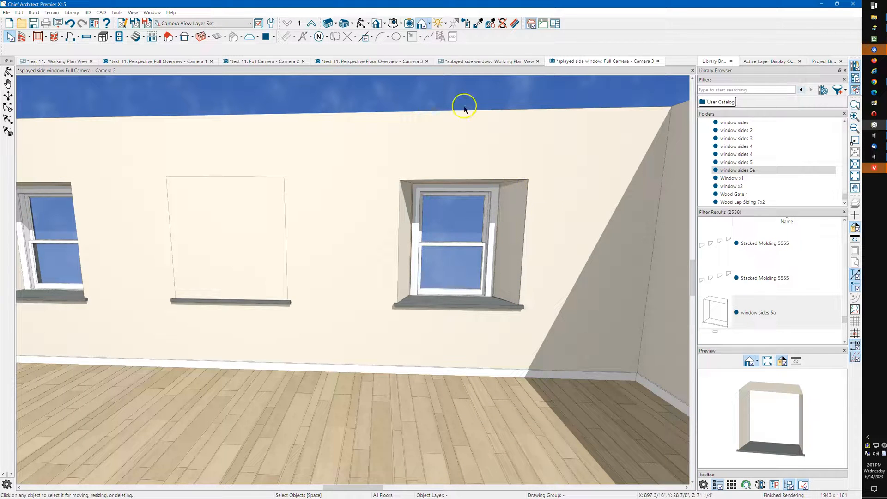
In the working plan view, move the surround of the window near the far corner behind the window in the drawing order
left_click(464, 61)
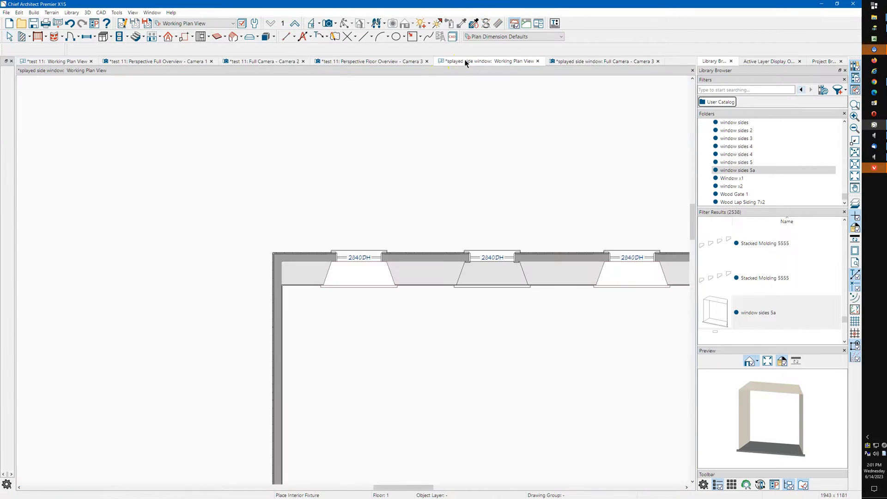
key("space")
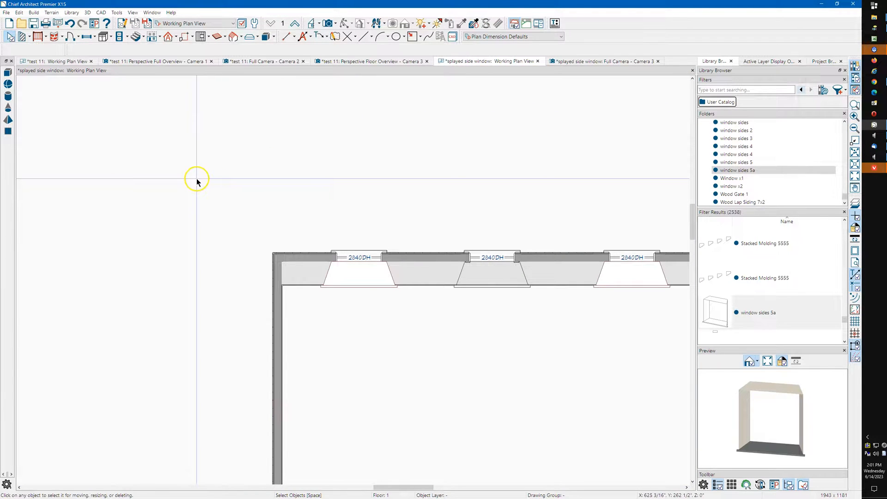
scroll(192, 178, "down", 3)
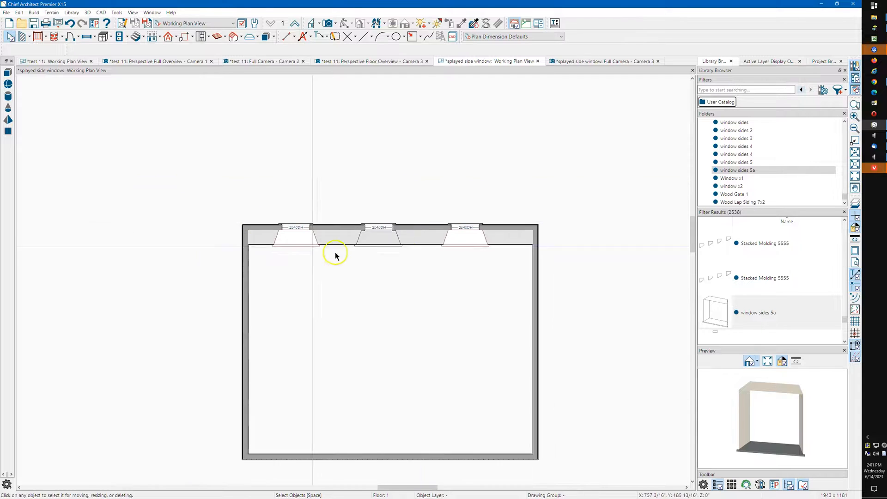
scroll(480, 244, "up", 1)
scroll(478, 247, "up", 2)
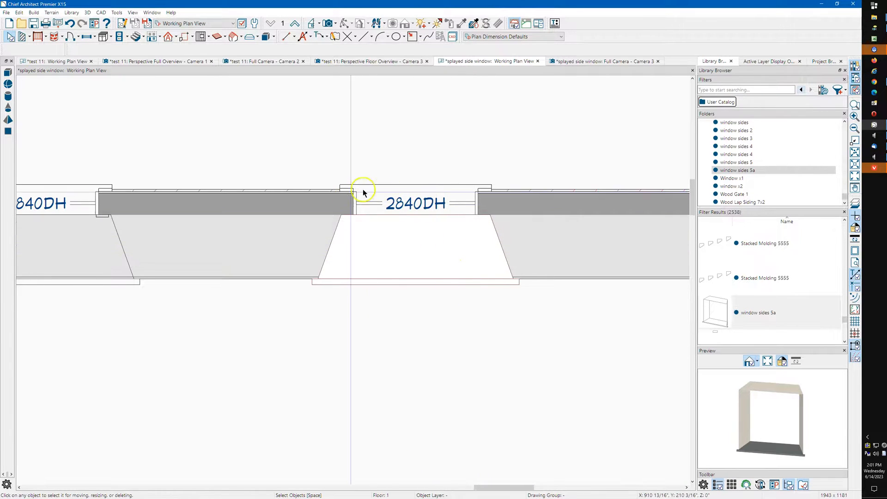
left_click(453, 239)
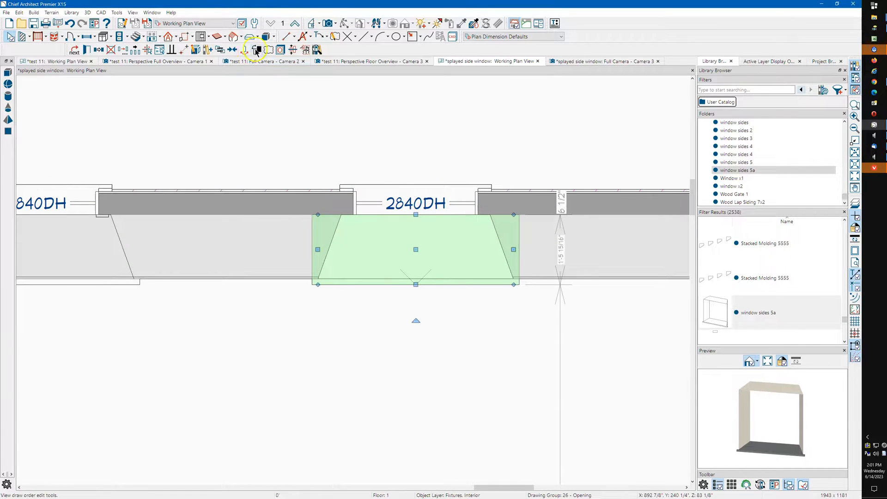
left_click(135, 87)
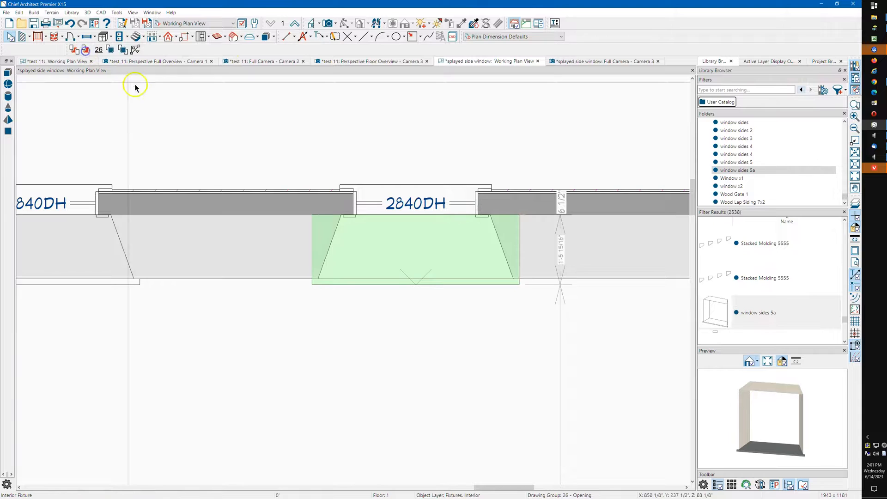
left_click(326, 144)
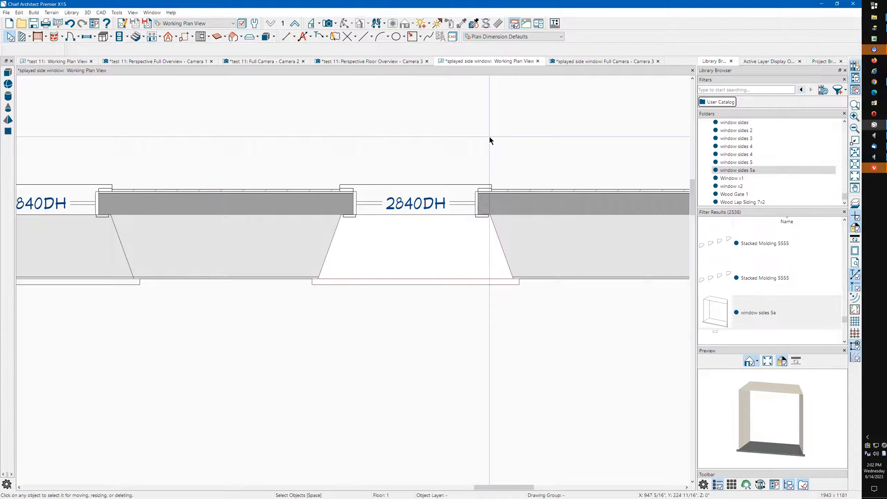
Examine how the three splayed surrounds display along the thick wall in plan, including the one at the far window
scroll(470, 131, "down", 1)
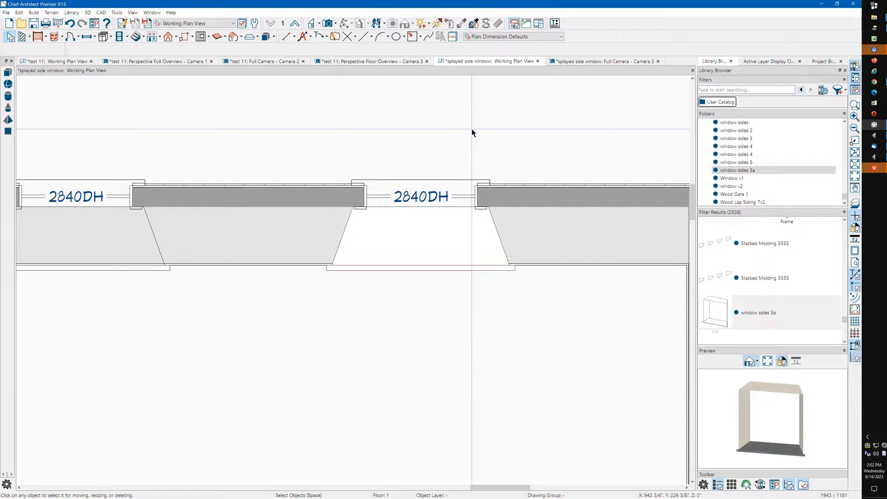
scroll(471, 131, "down", 4)
mouse_move(437, 131)
middle_mouse_down()
mouse_move(365, 133)
mouse_move(419, 133)
middle_mouse_up()
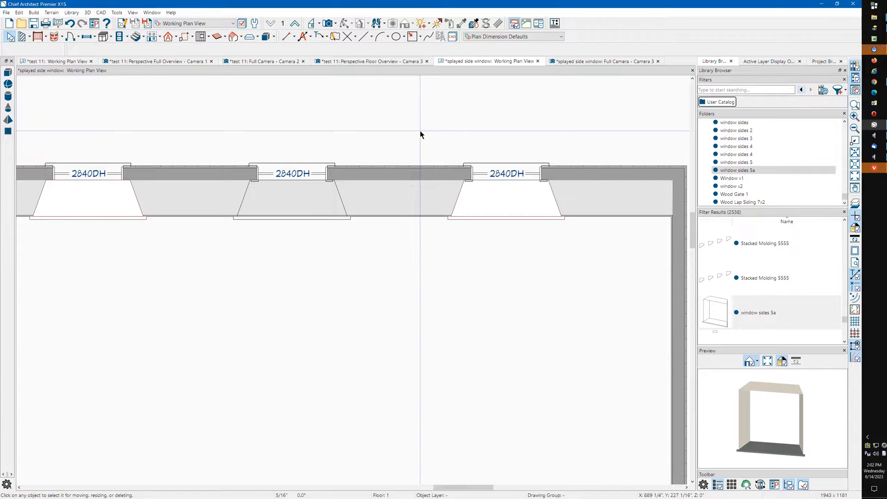
scroll(563, 194, "up", 2)
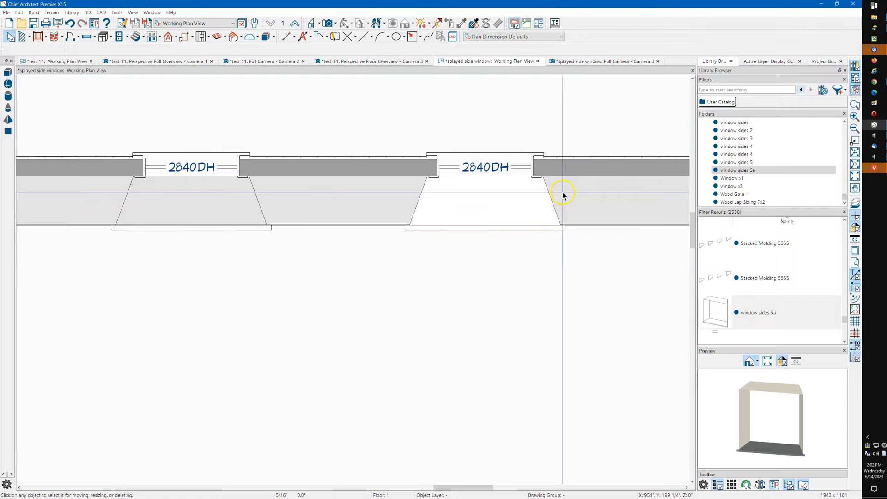
scroll(562, 194, "up", 1)
left_click(482, 202)
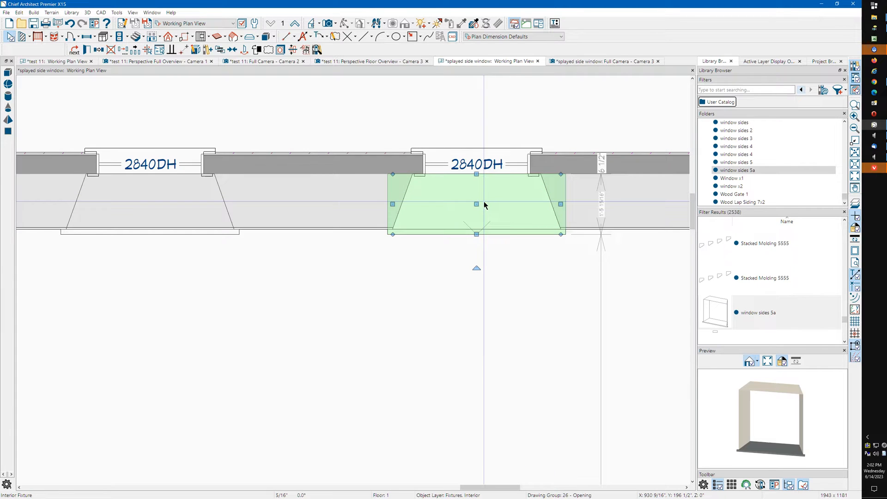
key("Escape")
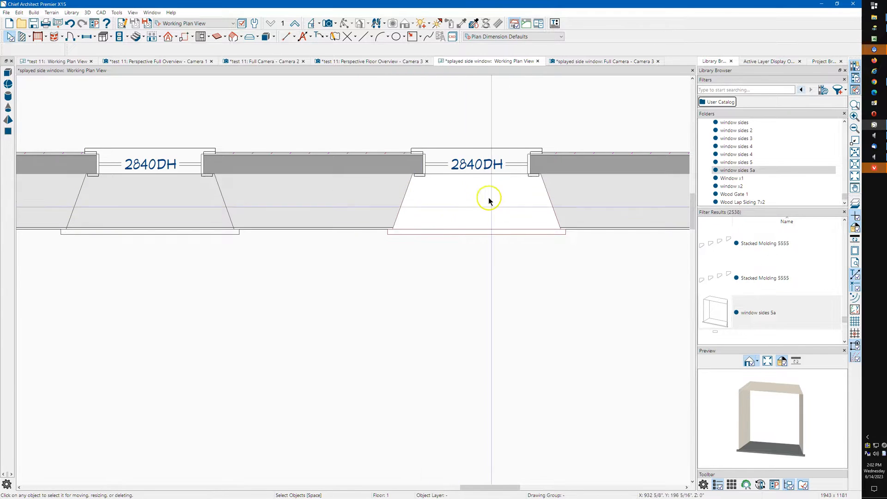
scroll(470, 202, "down", 4)
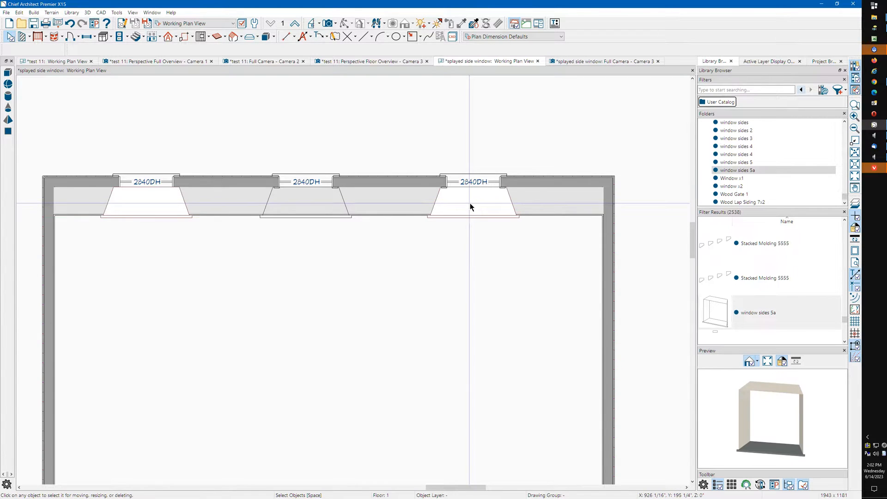
Check which layer the far window's surround is assigned to in the Active Layer Display Options
left_click(469, 203)
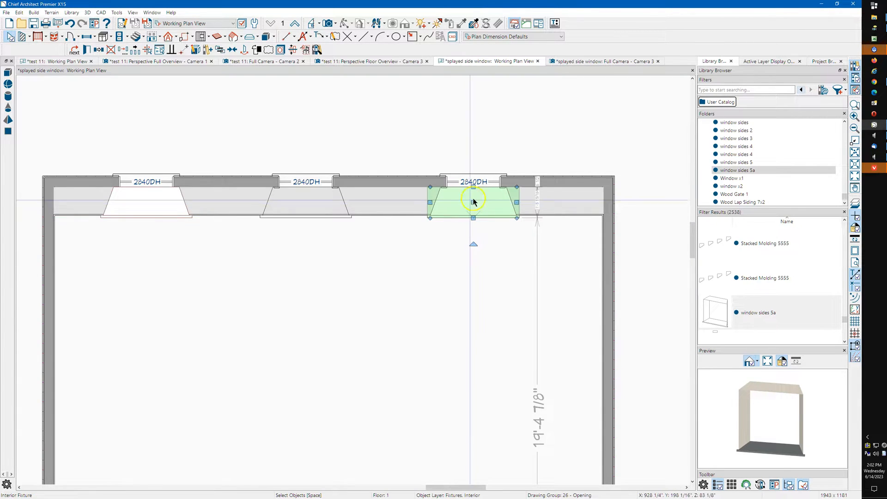
left_click(746, 64)
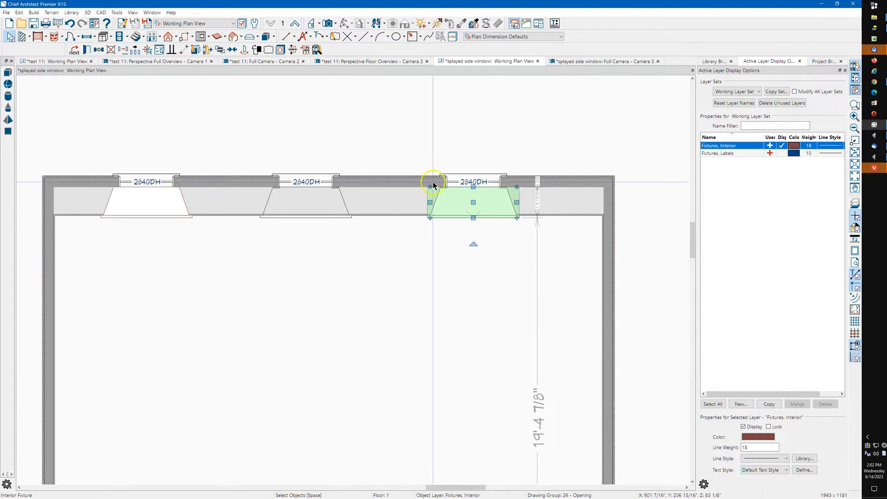
left_click(479, 153)
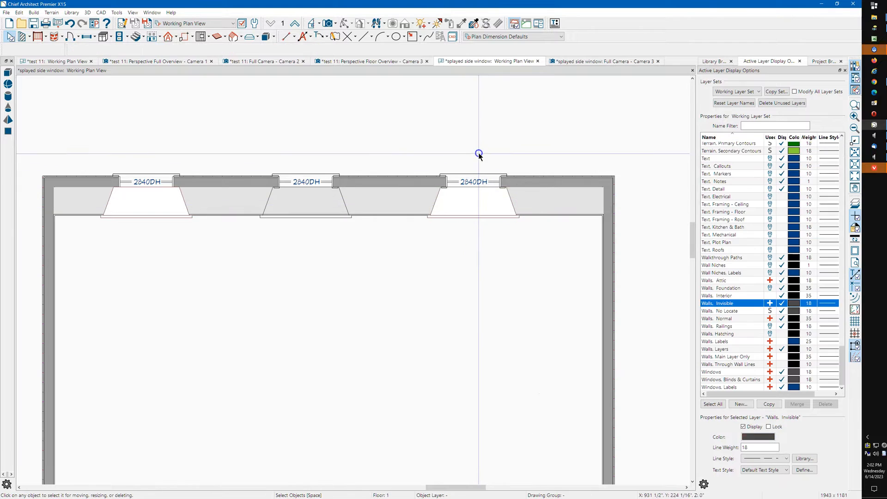
left_click(472, 209)
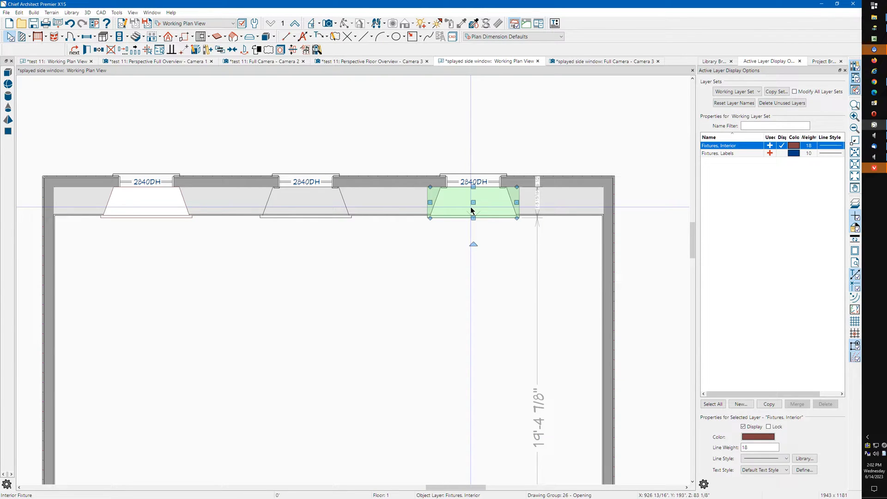
left_click(469, 211)
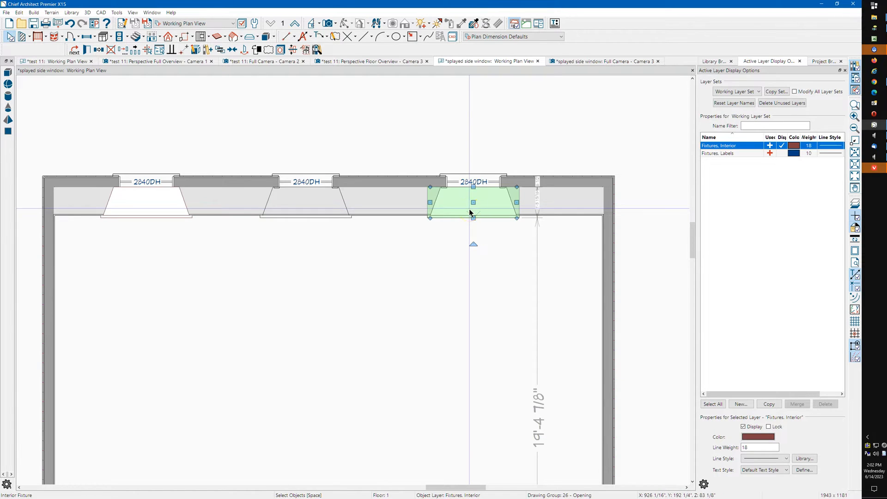
left_click(456, 210)
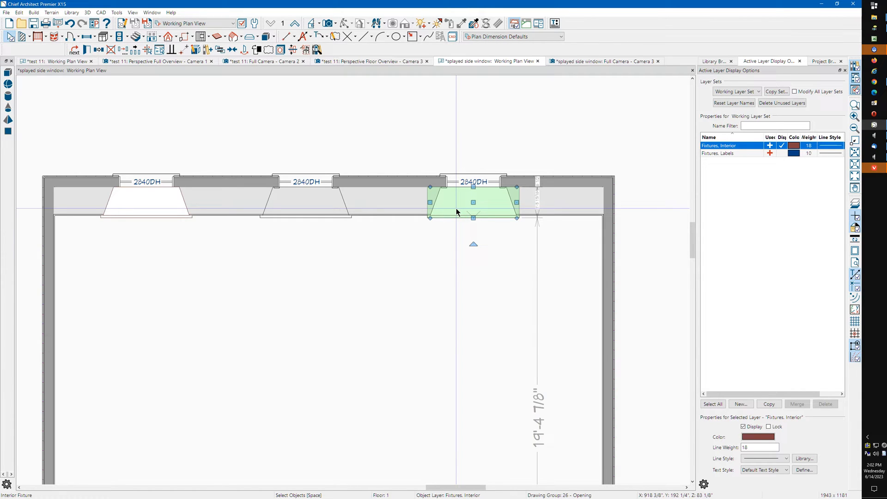
left_click(452, 155)
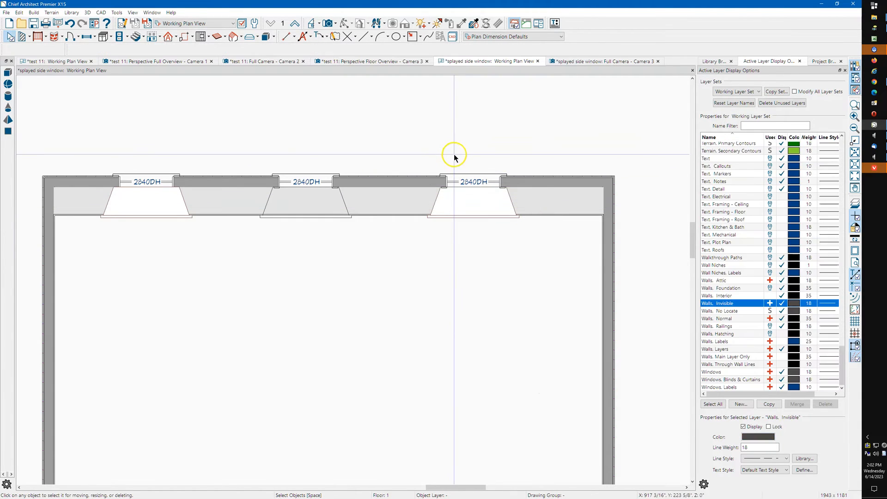
View the whole room in plan and return to the Full Camera 3 view of the windows
scroll(459, 115, "down", 1)
scroll(459, 117, "down", 1)
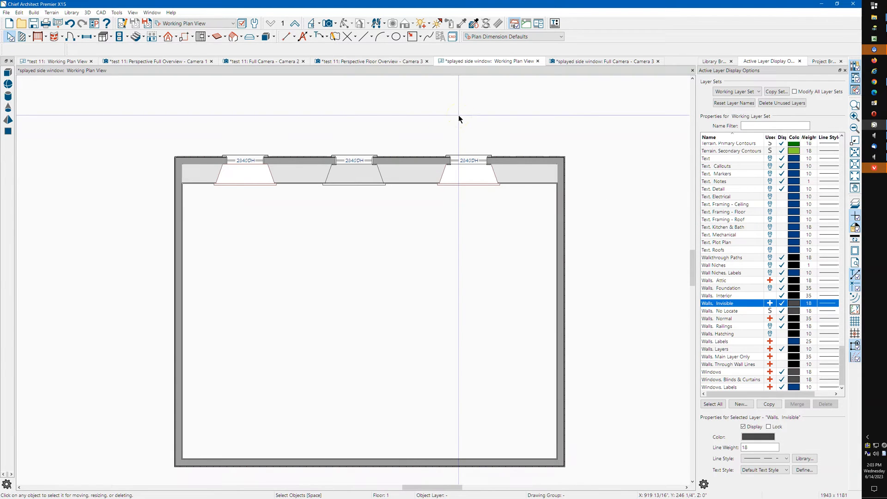
left_click(573, 61)
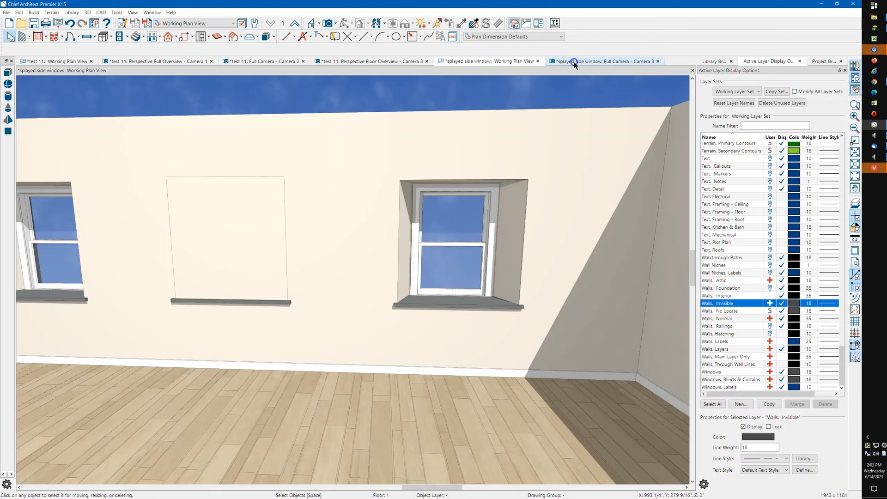